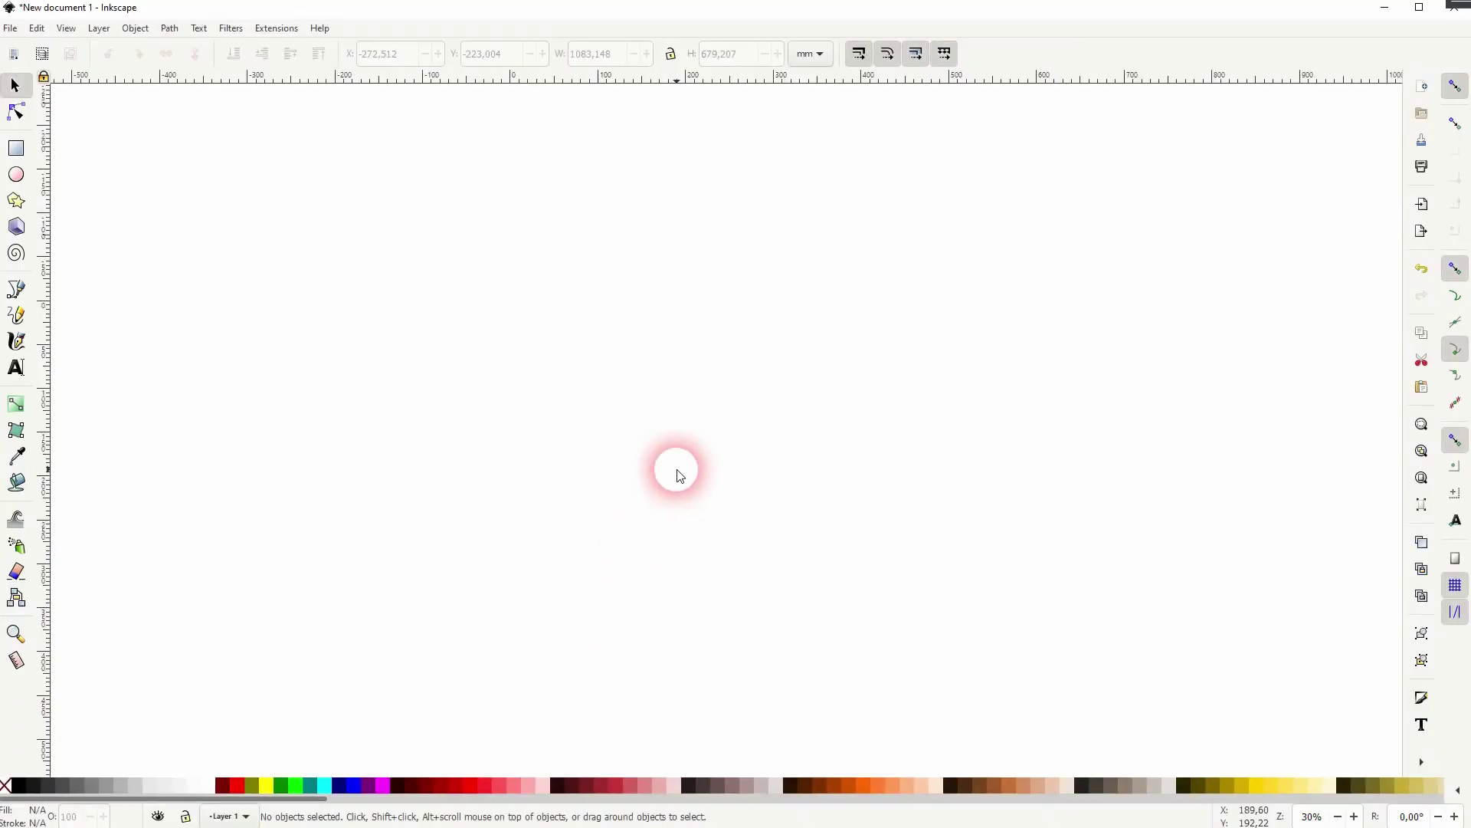
- Switch the Pencil tool to Spiro mode and begin lowering smoothing to 5
{"action": "left_click", "coordinate": [24, 314]}
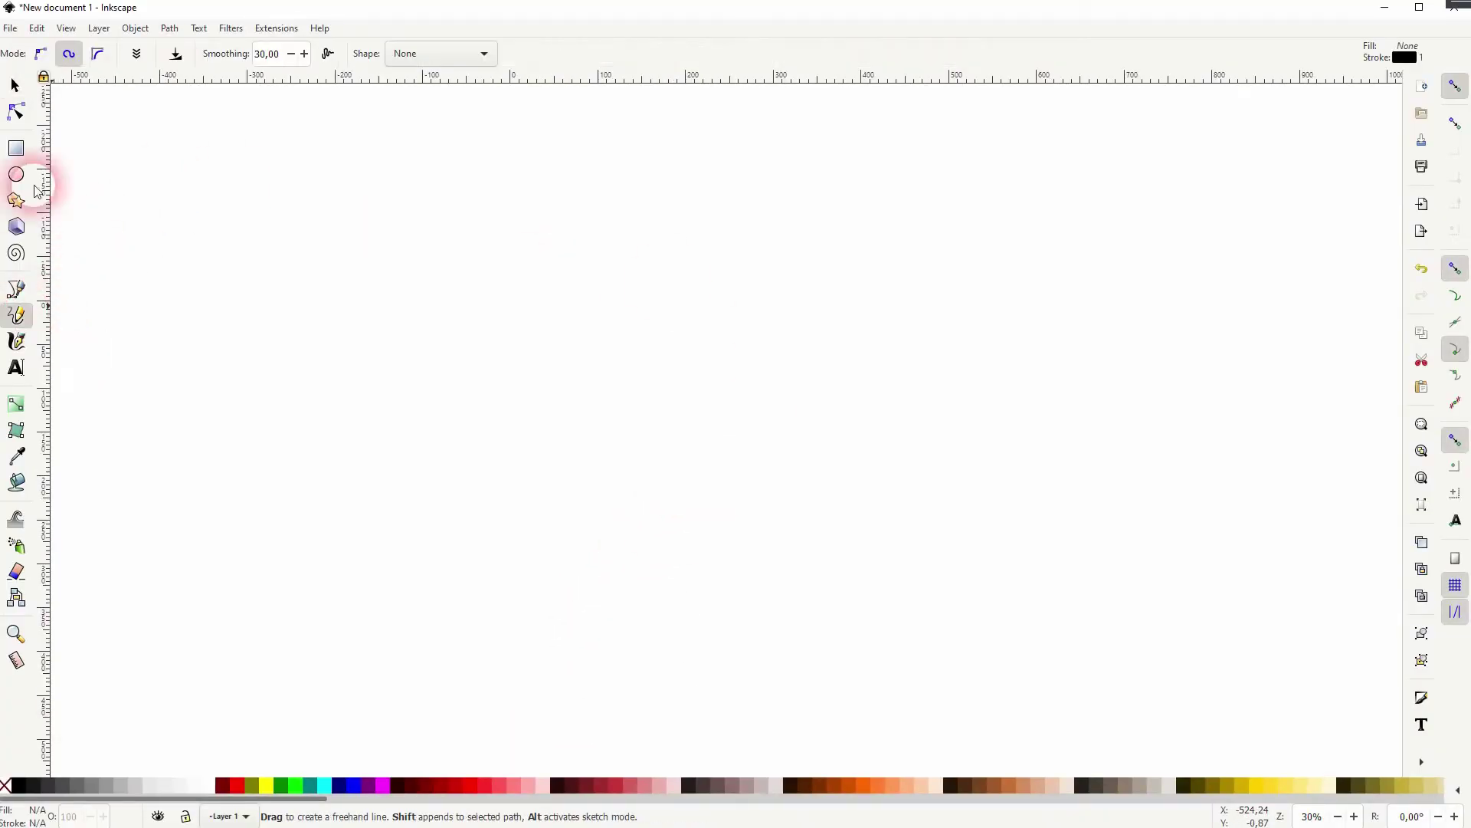
{"action": "left_click", "coordinate": [43, 58]}
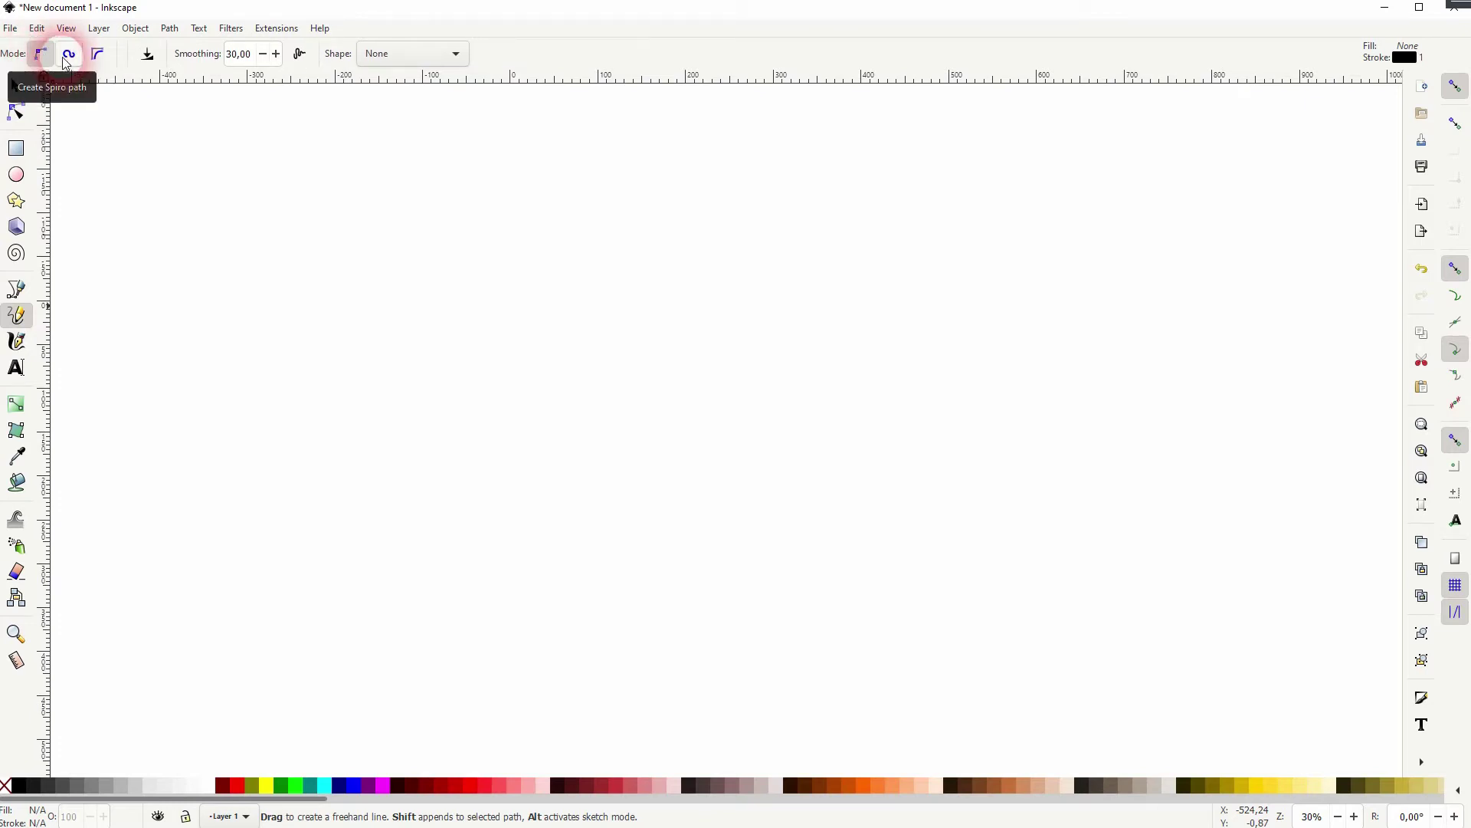
{"action": "left_click", "coordinate": [68, 58]}
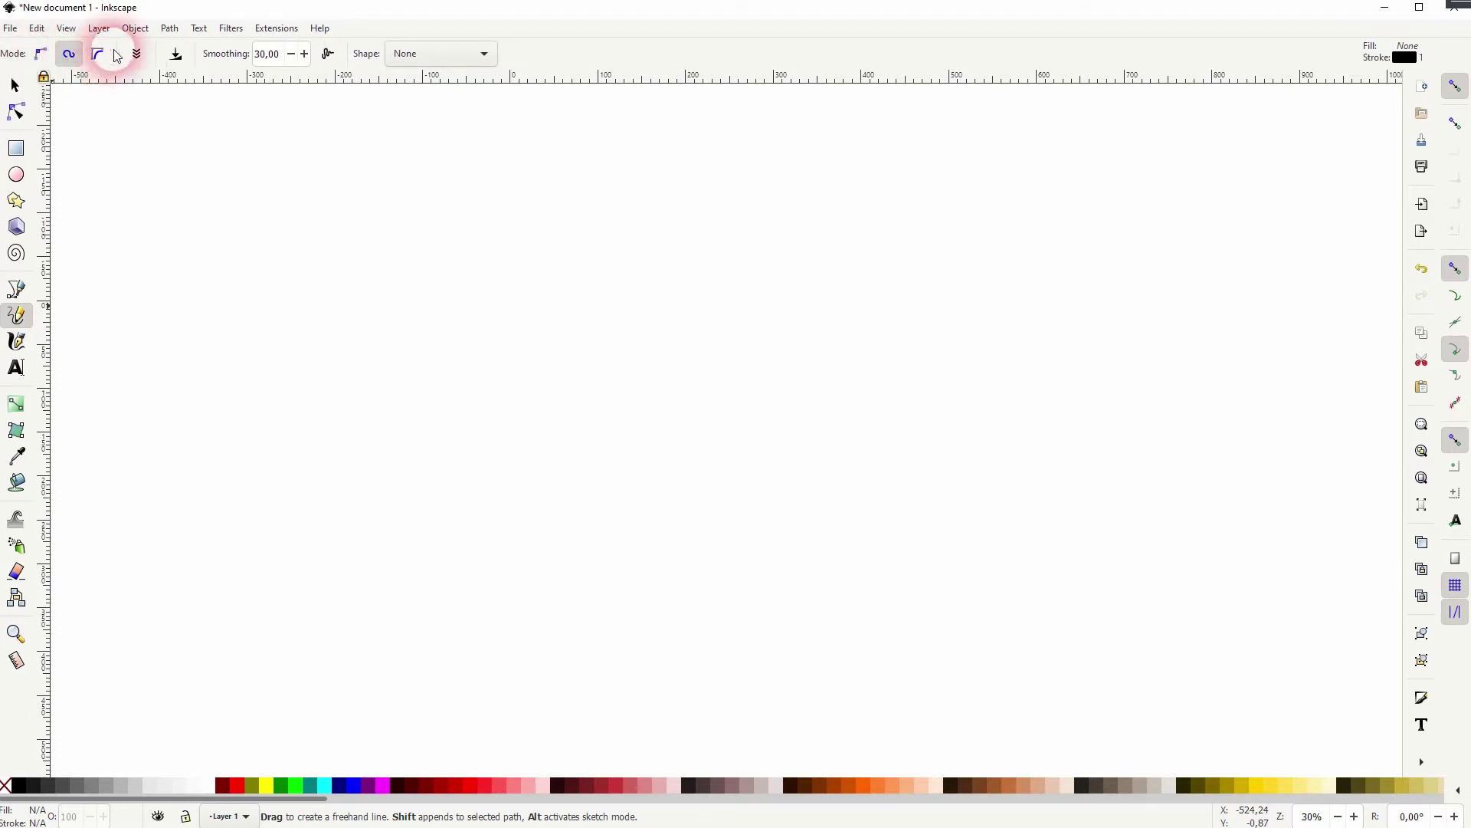
{"action": "double_click", "coordinate": [277, 53]}
{"action": "type", "text": "5"}
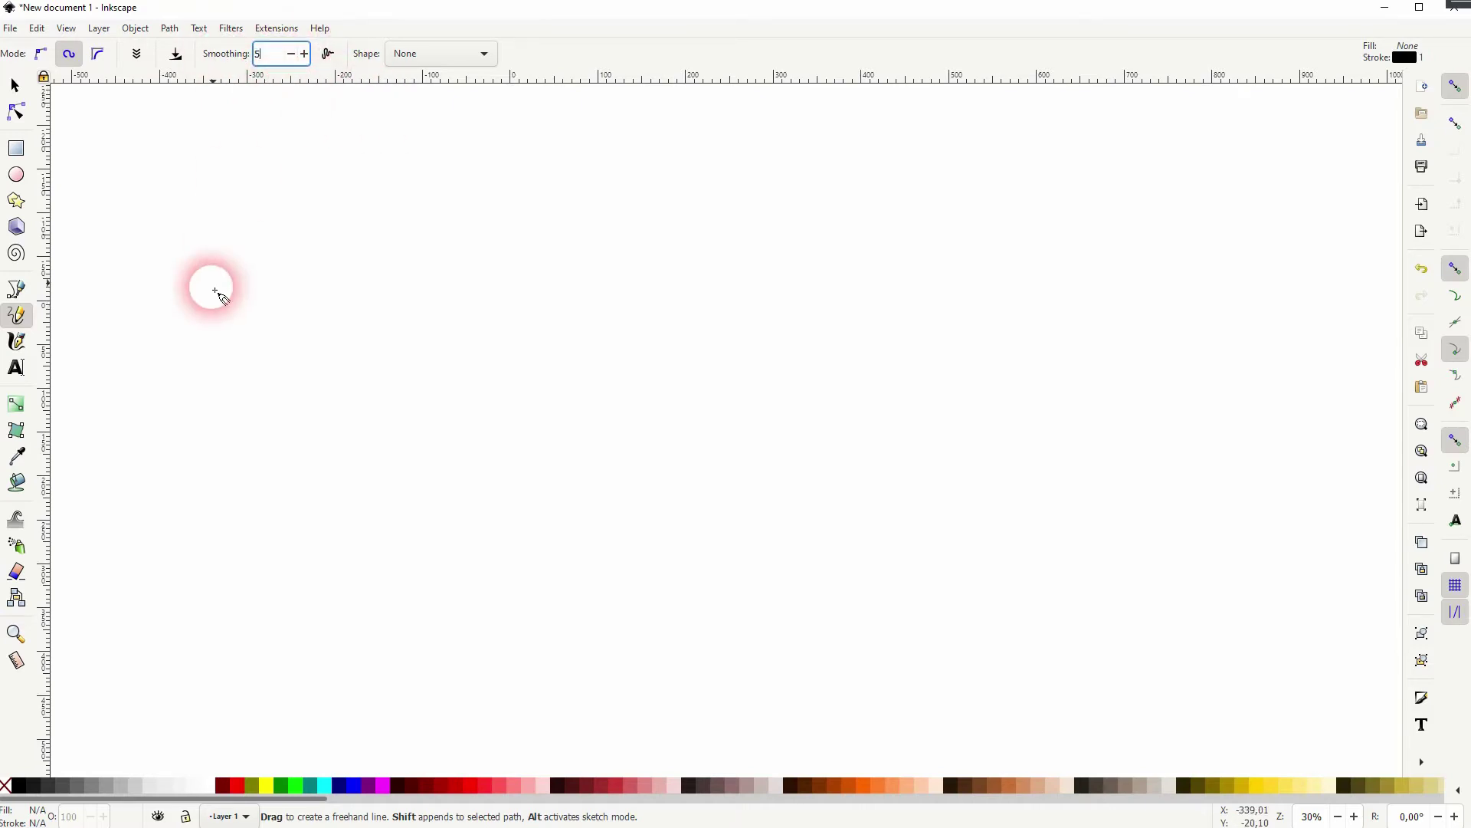
- Draw a wavy trial curve at smoothing 5 and a smoother second curve below it
{"action": "mouse_move", "coordinate": [183, 400]}
{"action": "left_mouse_down"}
{"action": "mouse_move", "coordinate": [555, 393]}
{"action": "mouse_move", "coordinate": [1326, 422]}
{"action": "left_mouse_up"}
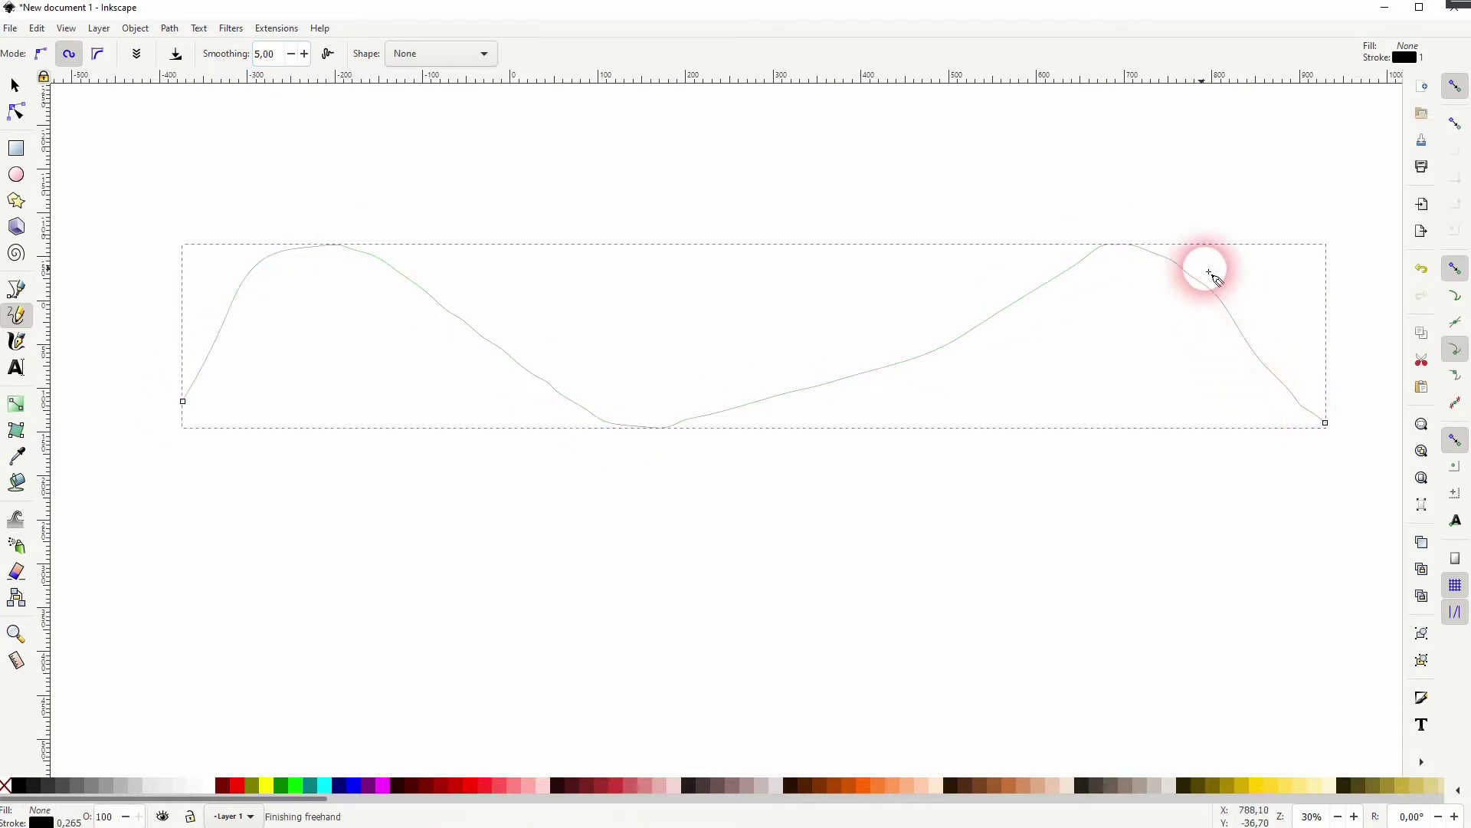
{"action": "double_click", "coordinate": [287, 54]}
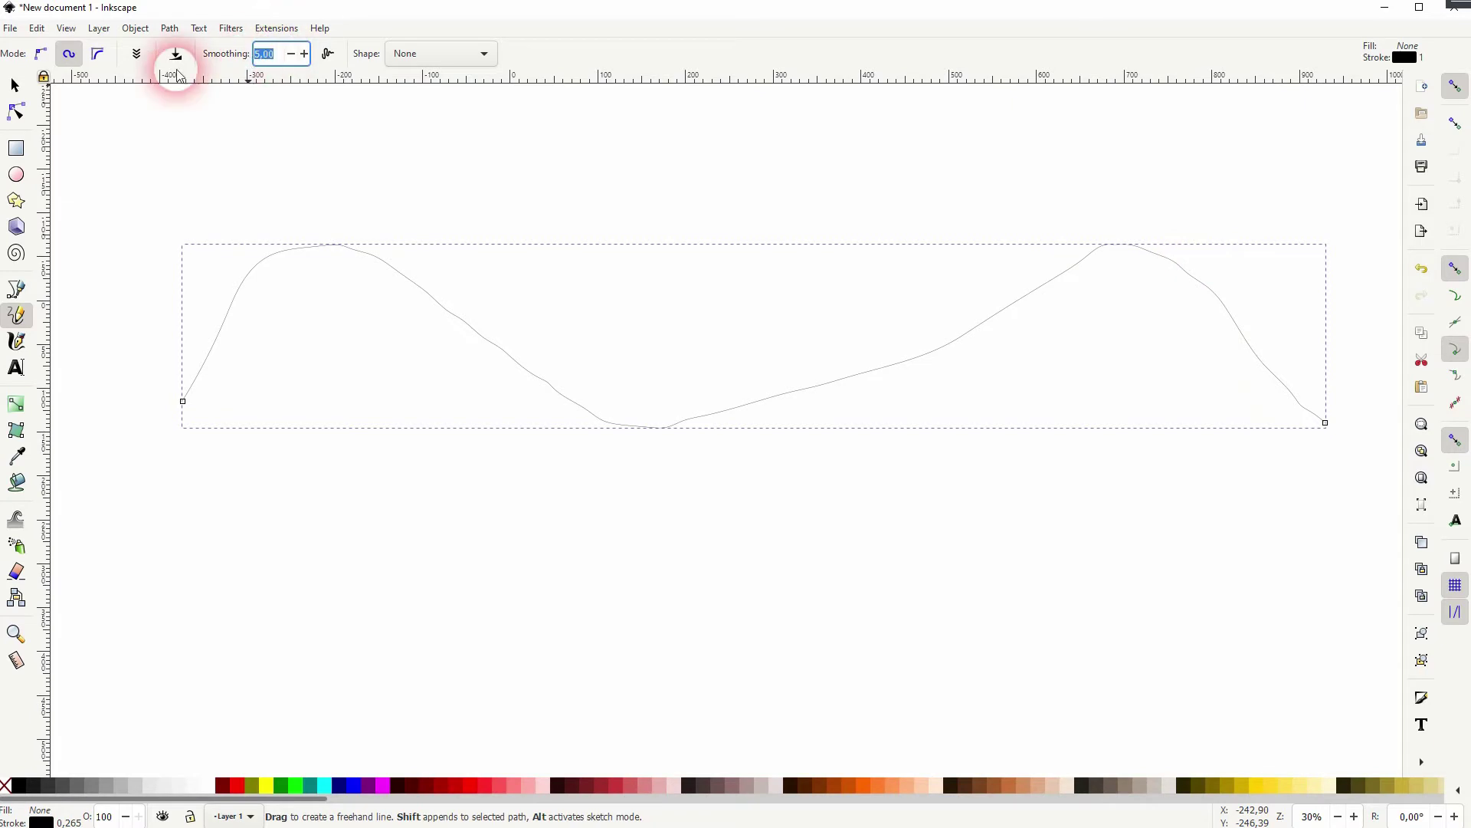
{"action": "type", "text": "15"}
{"action": "mouse_move", "coordinate": [199, 642]}
{"action": "left_mouse_down"}
{"action": "mouse_move", "coordinate": [1144, 567]}
{"action": "mouse_move", "coordinate": [1263, 479]}
{"action": "left_mouse_up"}
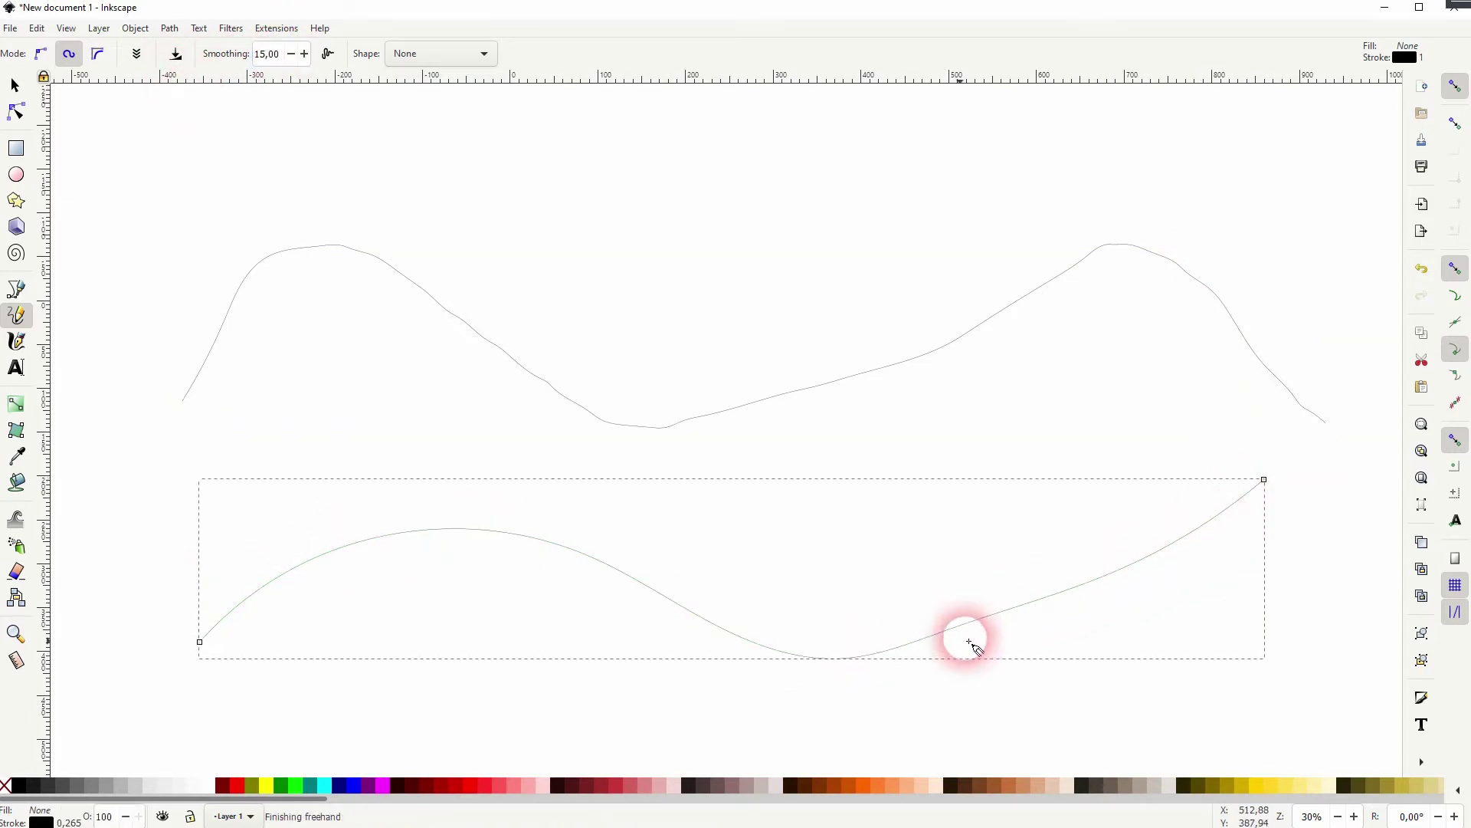
{"action": "left_click_drag", "start_coordinate": [288, 58], "coordinate": [219, 57]}
{"action": "type", "text": "25"}
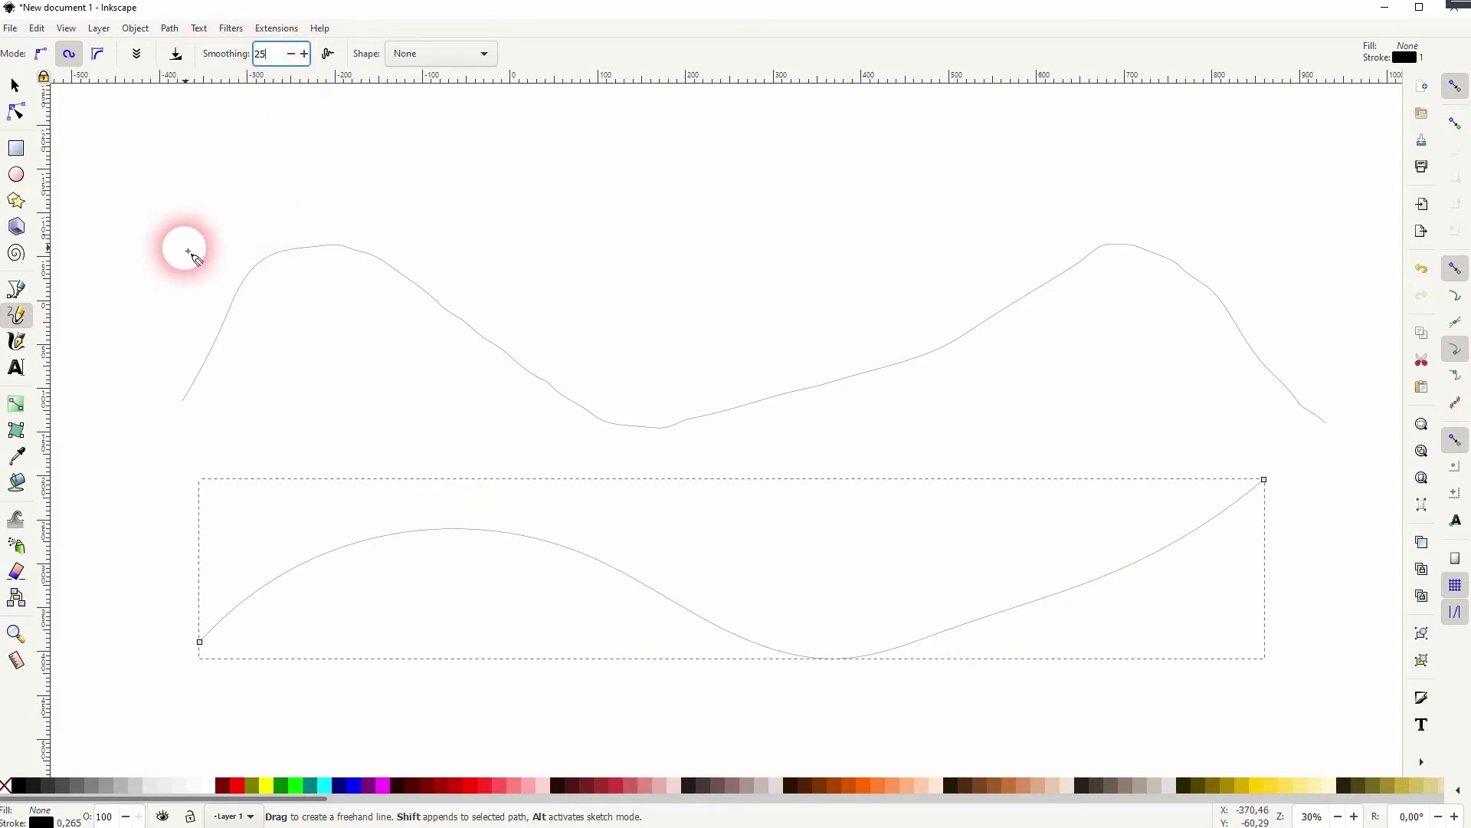
- Draw a top wave at smoothing 50, a nearly straight line, and another wave at 25
{"action": "left_click_drag", "start_coordinate": [176, 269], "coordinate": [1315, 268]}
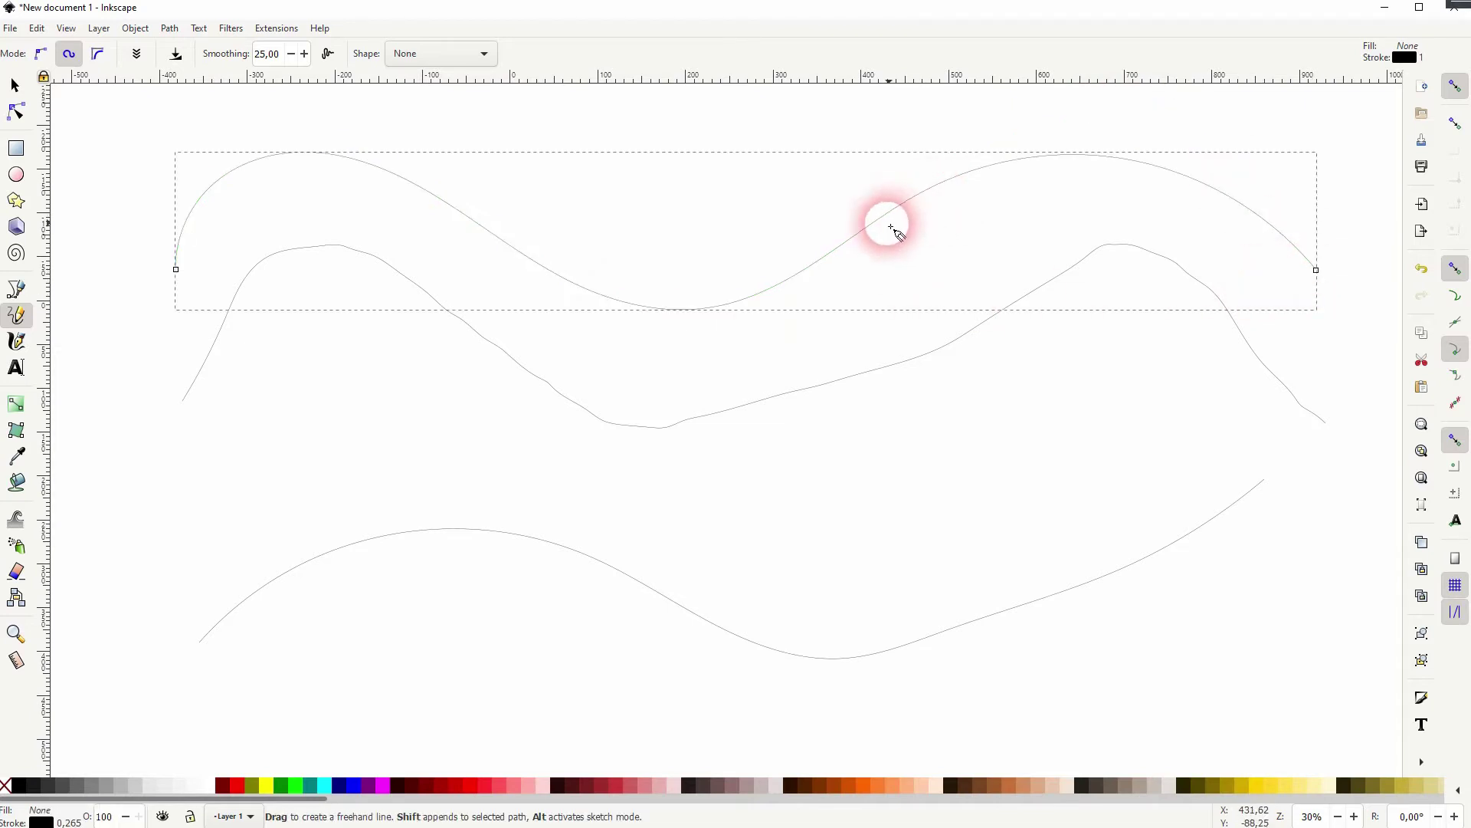
{"action": "type", "text": "50"}
{"action": "key", "text": "Return"}
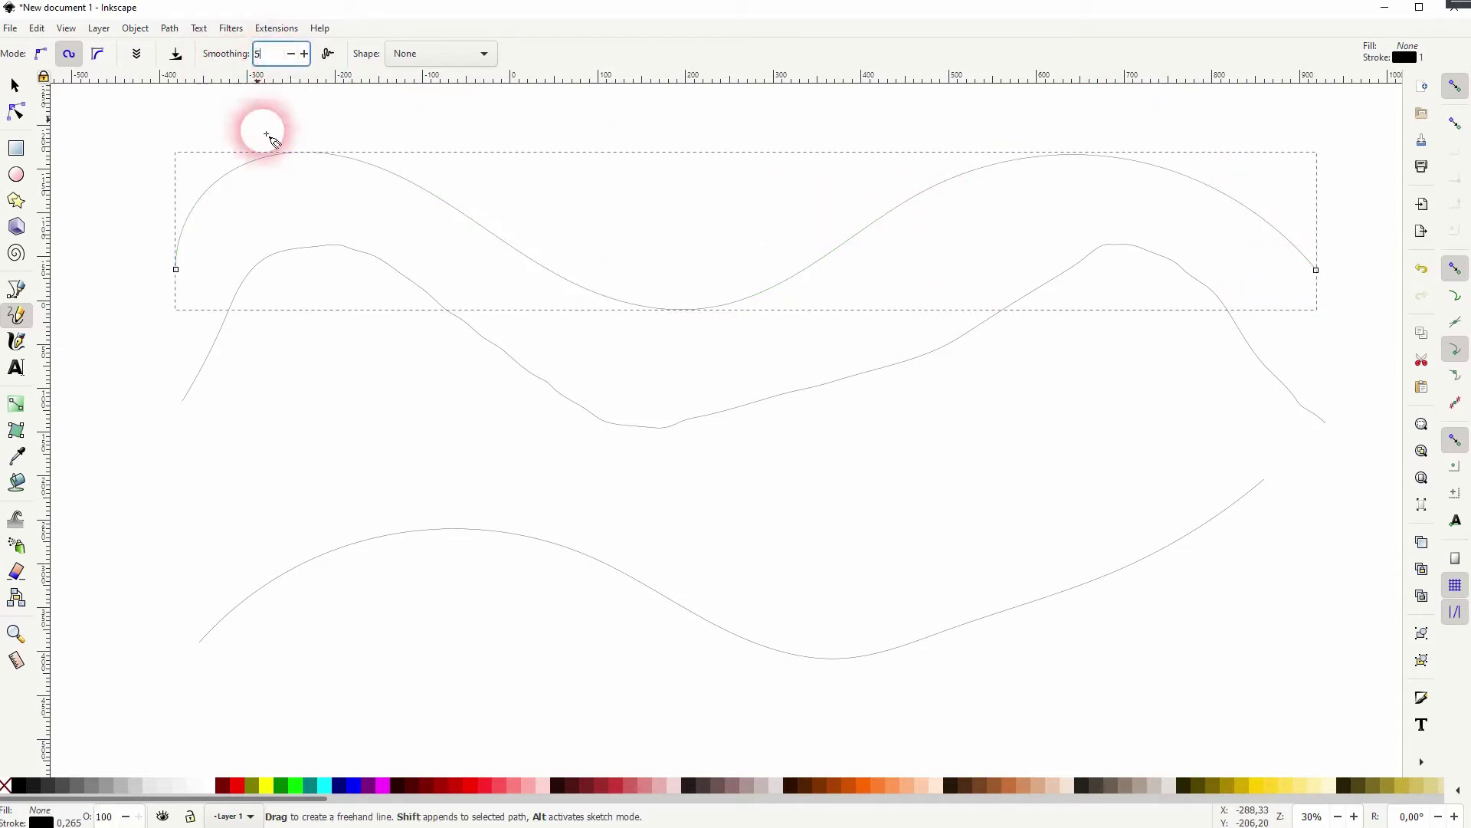
{"action": "type", "text": "0,00"}
{"action": "mouse_move", "coordinate": [211, 543]}
{"action": "left_mouse_down"}
{"action": "mouse_move", "coordinate": [976, 536]}
{"action": "mouse_move", "coordinate": [1185, 371]}
{"action": "left_mouse_up"}
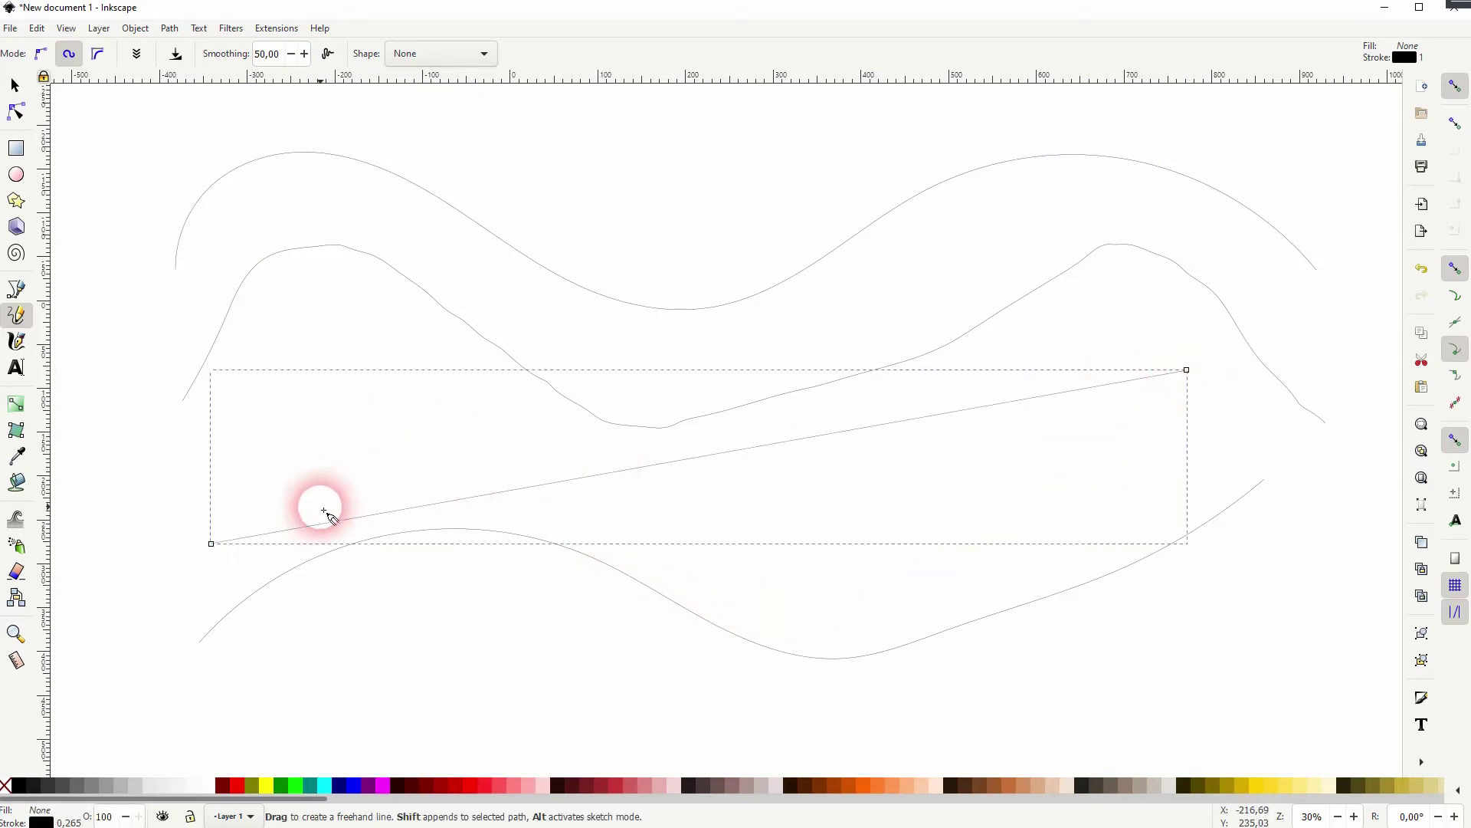
{"action": "left_click_drag", "start_coordinate": [290, 54], "coordinate": [181, 75]}
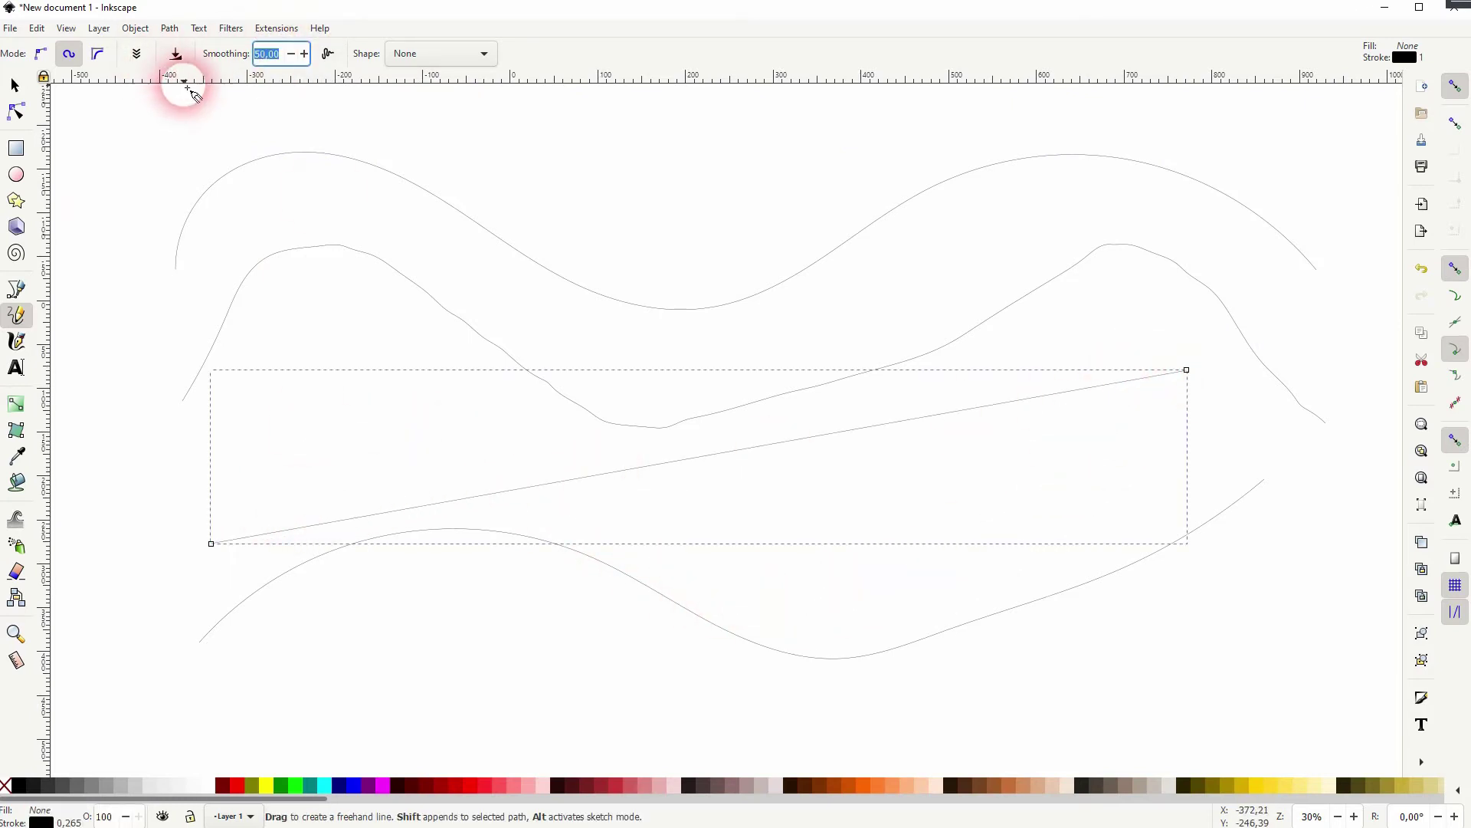
{"action": "type", "text": "25"}
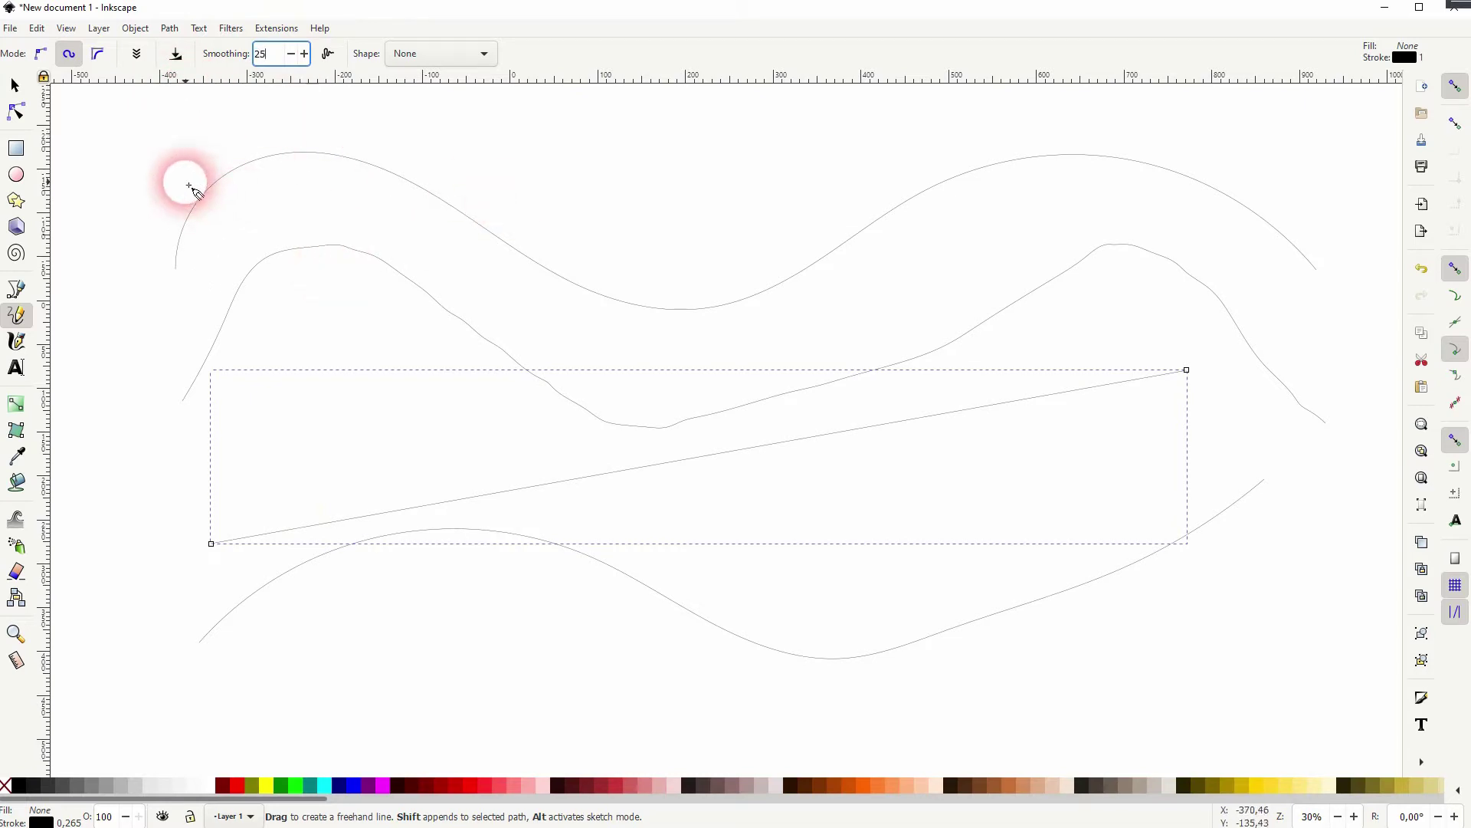
{"action": "mouse_move", "coordinate": [185, 180]}
{"action": "left_mouse_down"}
{"action": "mouse_move", "coordinate": [1262, 134]}
{"action": "mouse_move", "coordinate": [1363, 209]}
{"action": "left_mouse_up"}
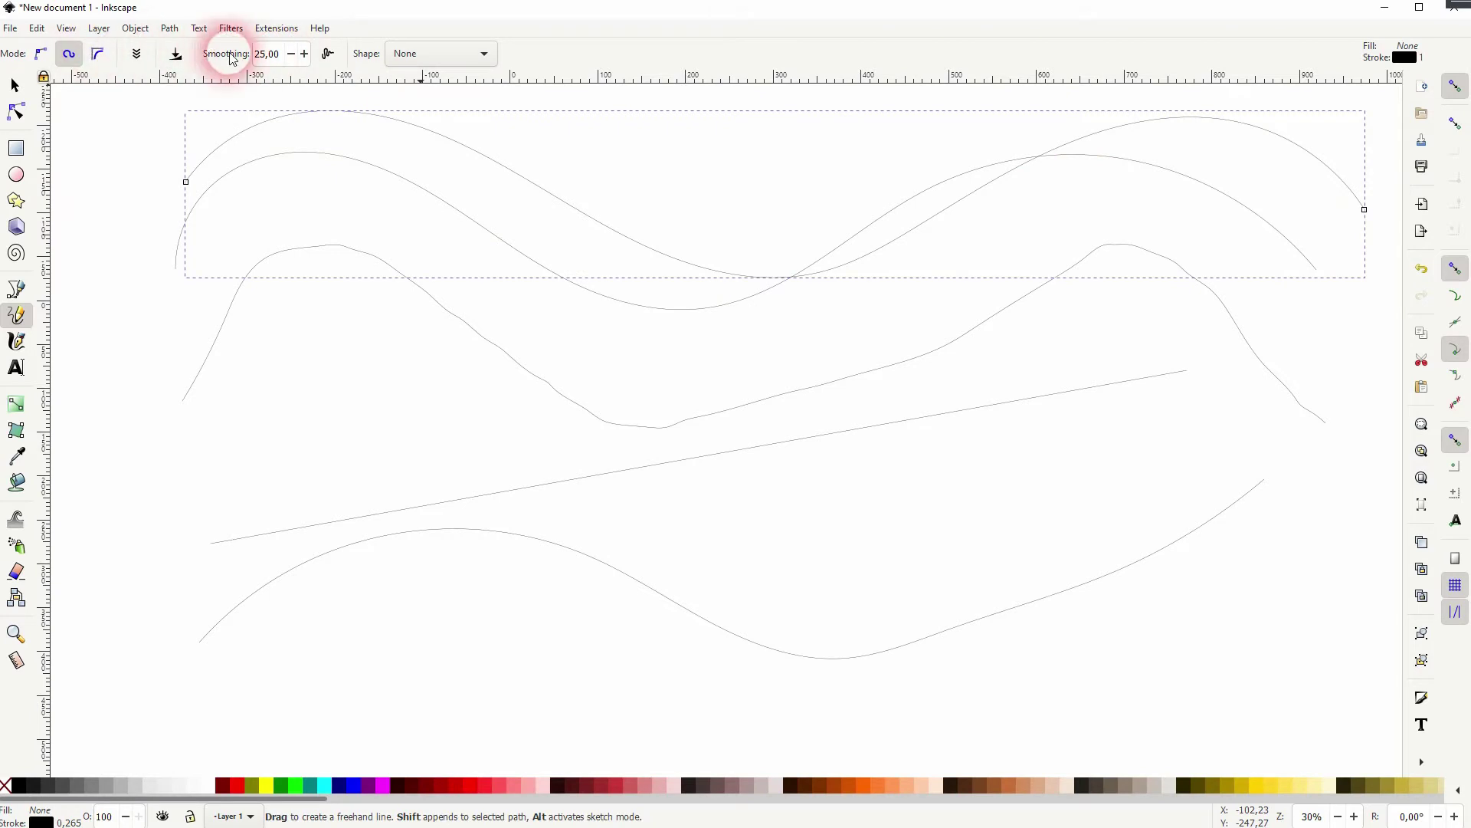
{"action": "left_click", "coordinate": [15, 85]}
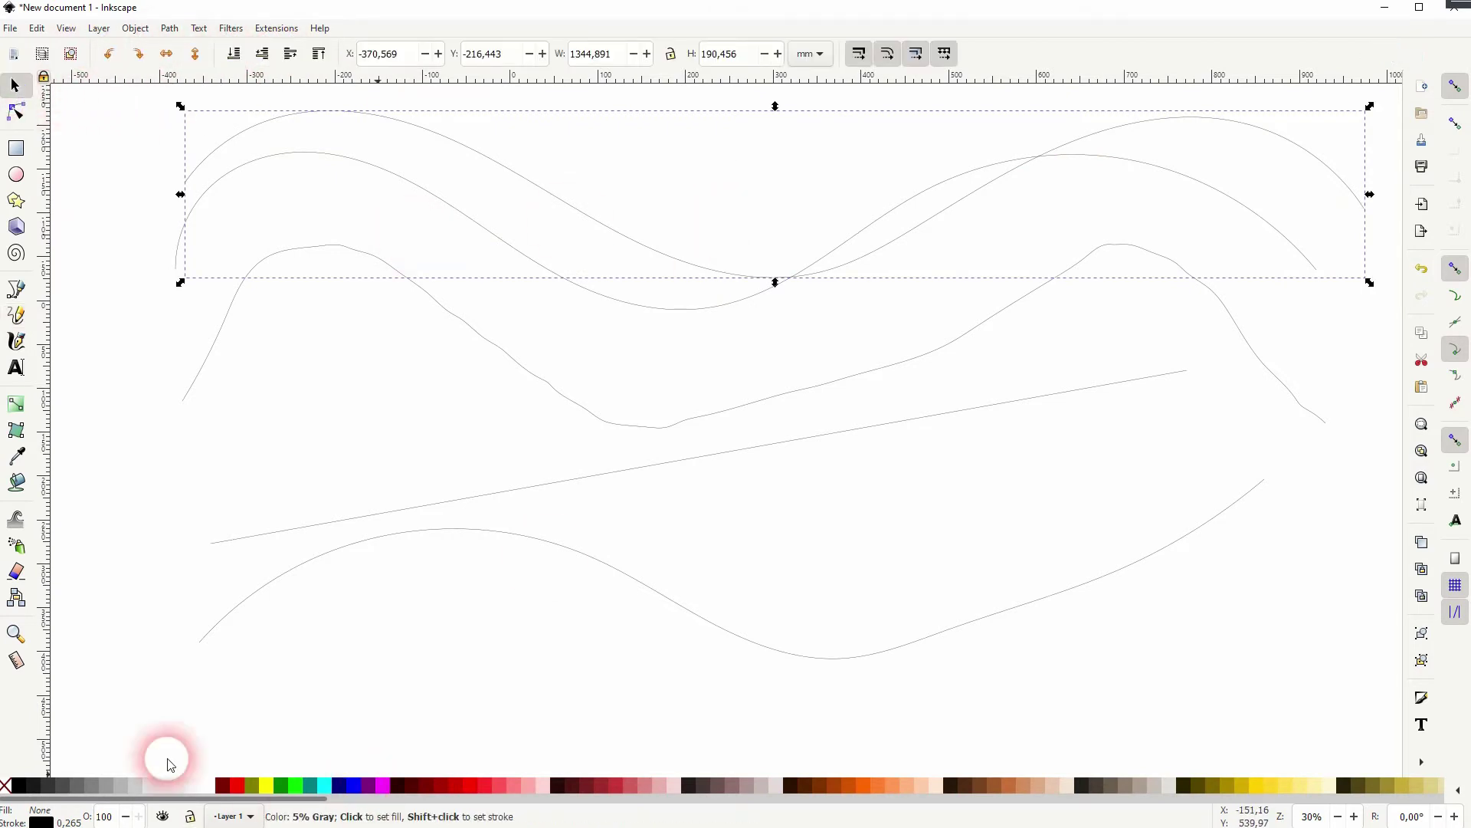
{"action": "mouse_move", "coordinate": [128, 718]}
{"action": "left_mouse_down"}
{"action": "mouse_move", "coordinate": [1433, 51]}
{"action": "mouse_move", "coordinate": [1318, 204]}
{"action": "left_mouse_up"}
- Delete the trial curves and draw five overlapping wave strokes across the canvas
{"action": "key", "text": "Delete"}
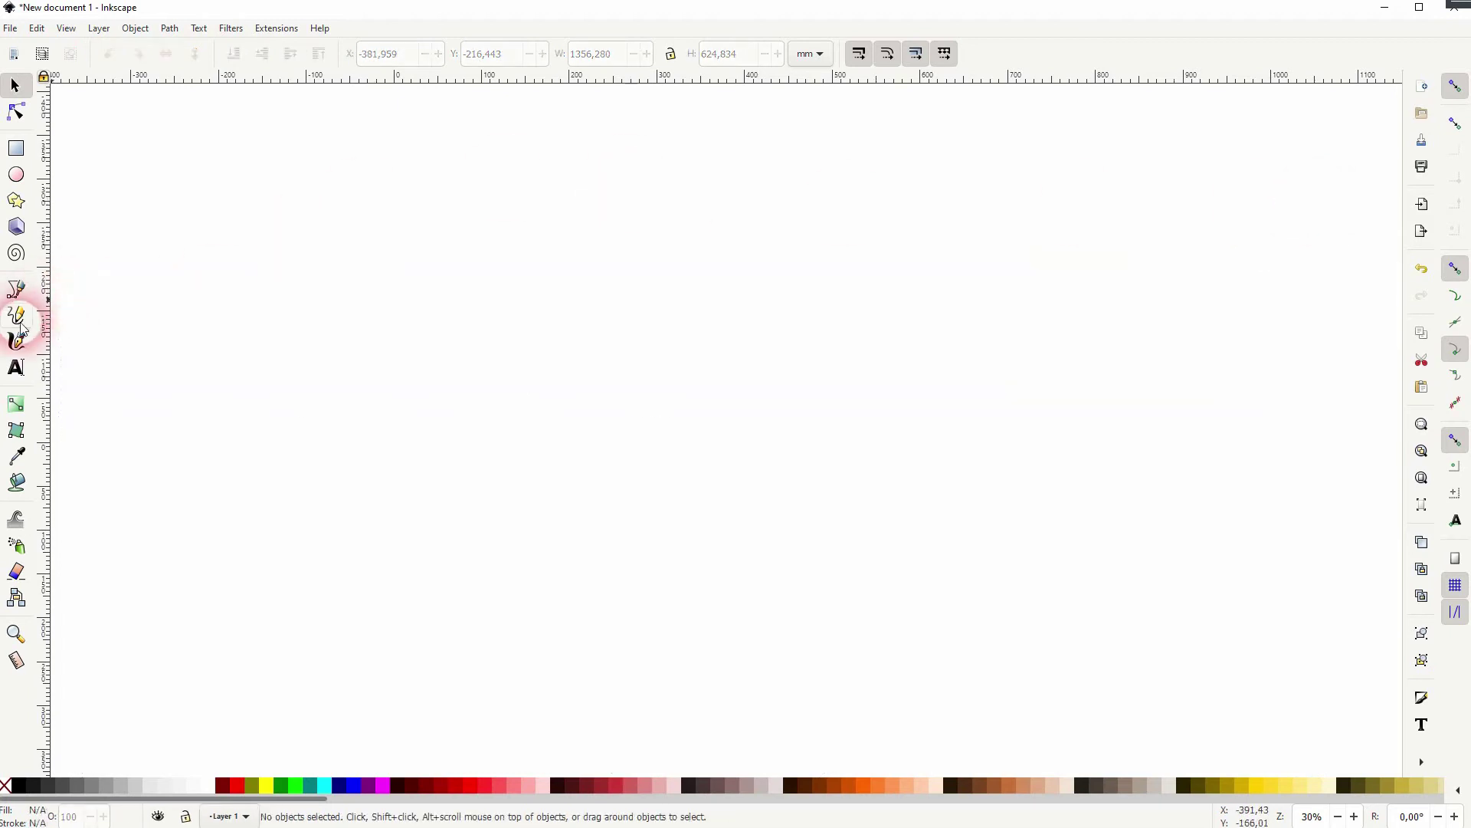
{"action": "left_click", "coordinate": [16, 314]}
{"action": "mouse_move", "coordinate": [184, 435]}
{"action": "left_mouse_down"}
{"action": "mouse_move", "coordinate": [1003, 317]}
{"action": "mouse_move", "coordinate": [1355, 290]}
{"action": "left_mouse_up"}
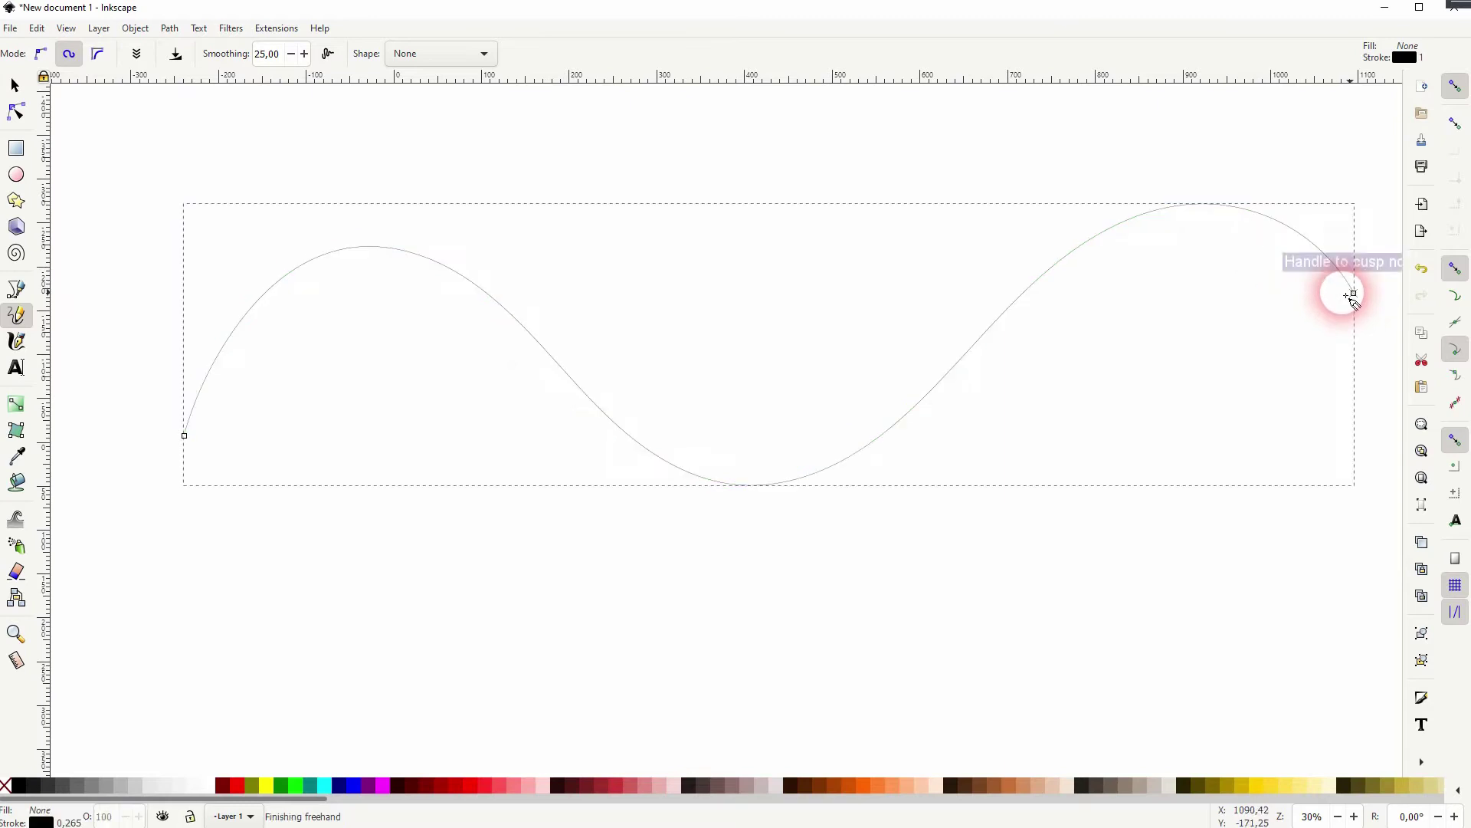
{"action": "mouse_move", "coordinate": [130, 551]}
{"action": "left_mouse_down"}
{"action": "mouse_move", "coordinate": [313, 443]}
{"action": "mouse_move", "coordinate": [1346, 183]}
{"action": "left_mouse_up"}
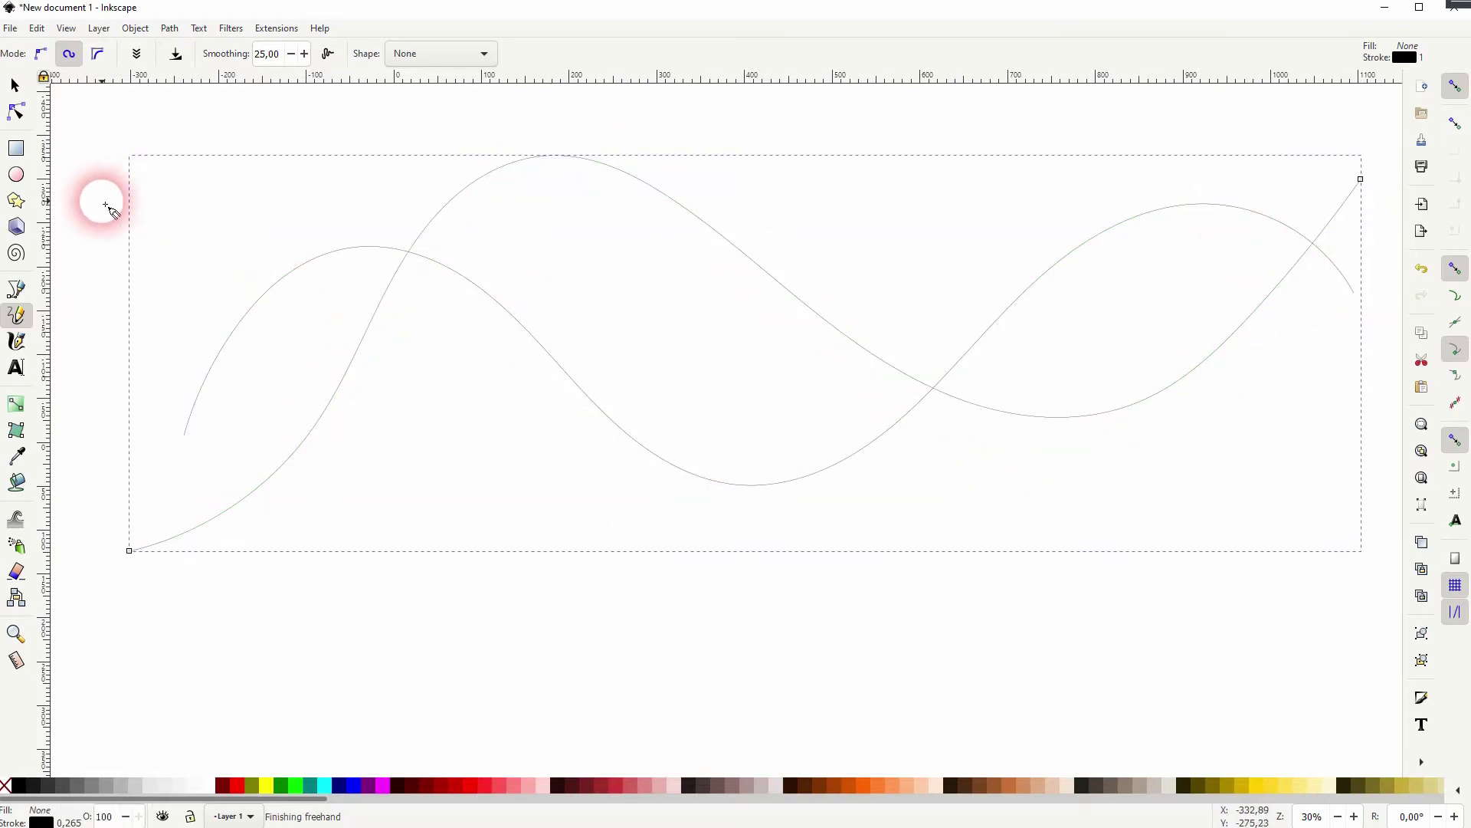
{"action": "mouse_move", "coordinate": [96, 201]}
{"action": "left_mouse_down"}
{"action": "mouse_move", "coordinate": [493, 416]}
{"action": "mouse_move", "coordinate": [1369, 393]}
{"action": "left_mouse_up"}
{"action": "mouse_move", "coordinate": [84, 515]}
{"action": "left_mouse_down"}
{"action": "mouse_move", "coordinate": [907, 531]}
{"action": "mouse_move", "coordinate": [1380, 255]}
{"action": "left_mouse_up"}
{"action": "mouse_move", "coordinate": [149, 297]}
{"action": "left_mouse_down"}
{"action": "mouse_move", "coordinate": [1277, 368]}
{"action": "mouse_move", "coordinate": [1353, 425]}
{"action": "left_mouse_up"}
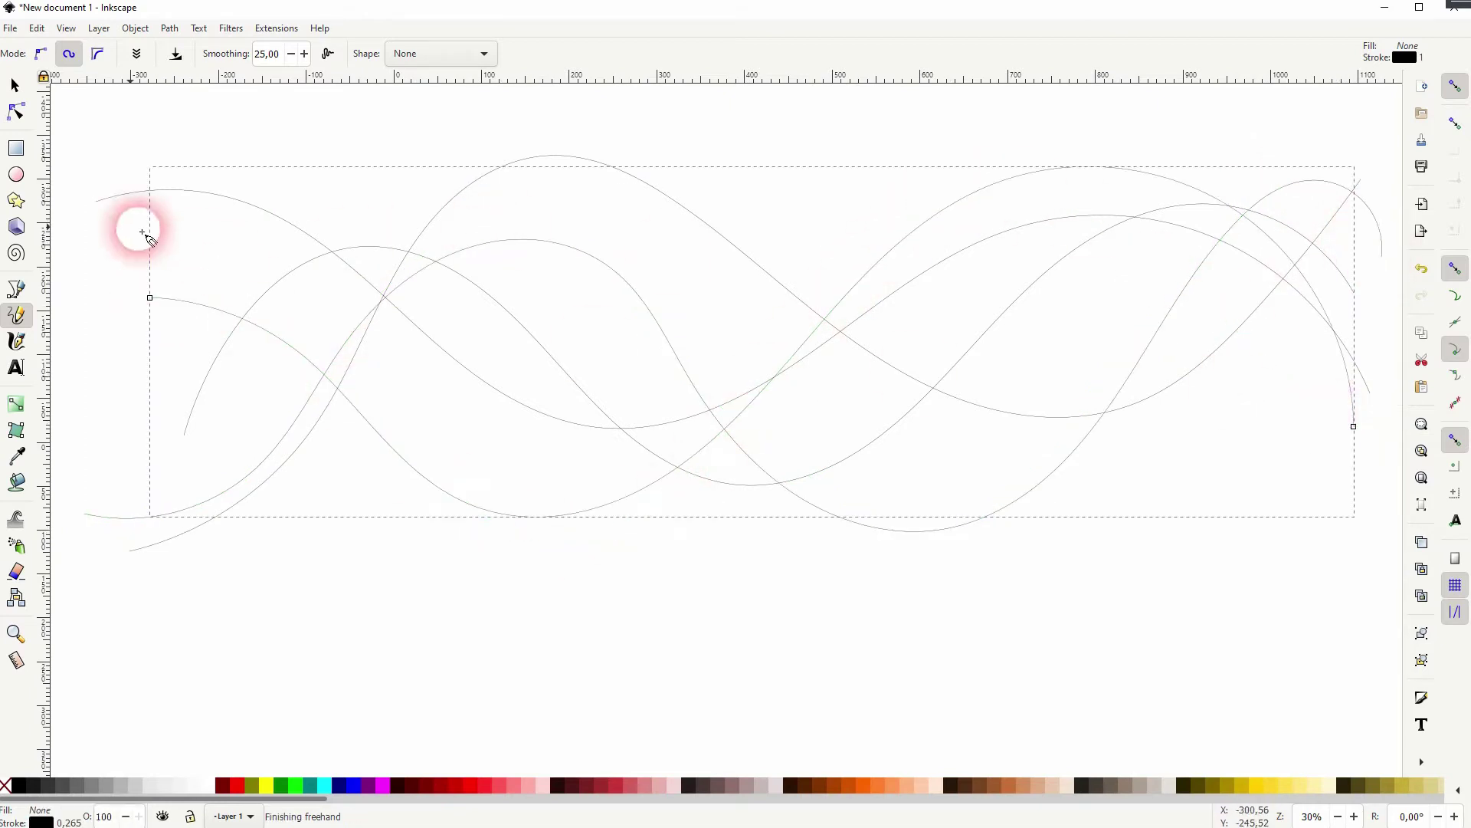
- Rubber-band select all five wave paths
{"action": "left_click", "coordinate": [17, 84]}
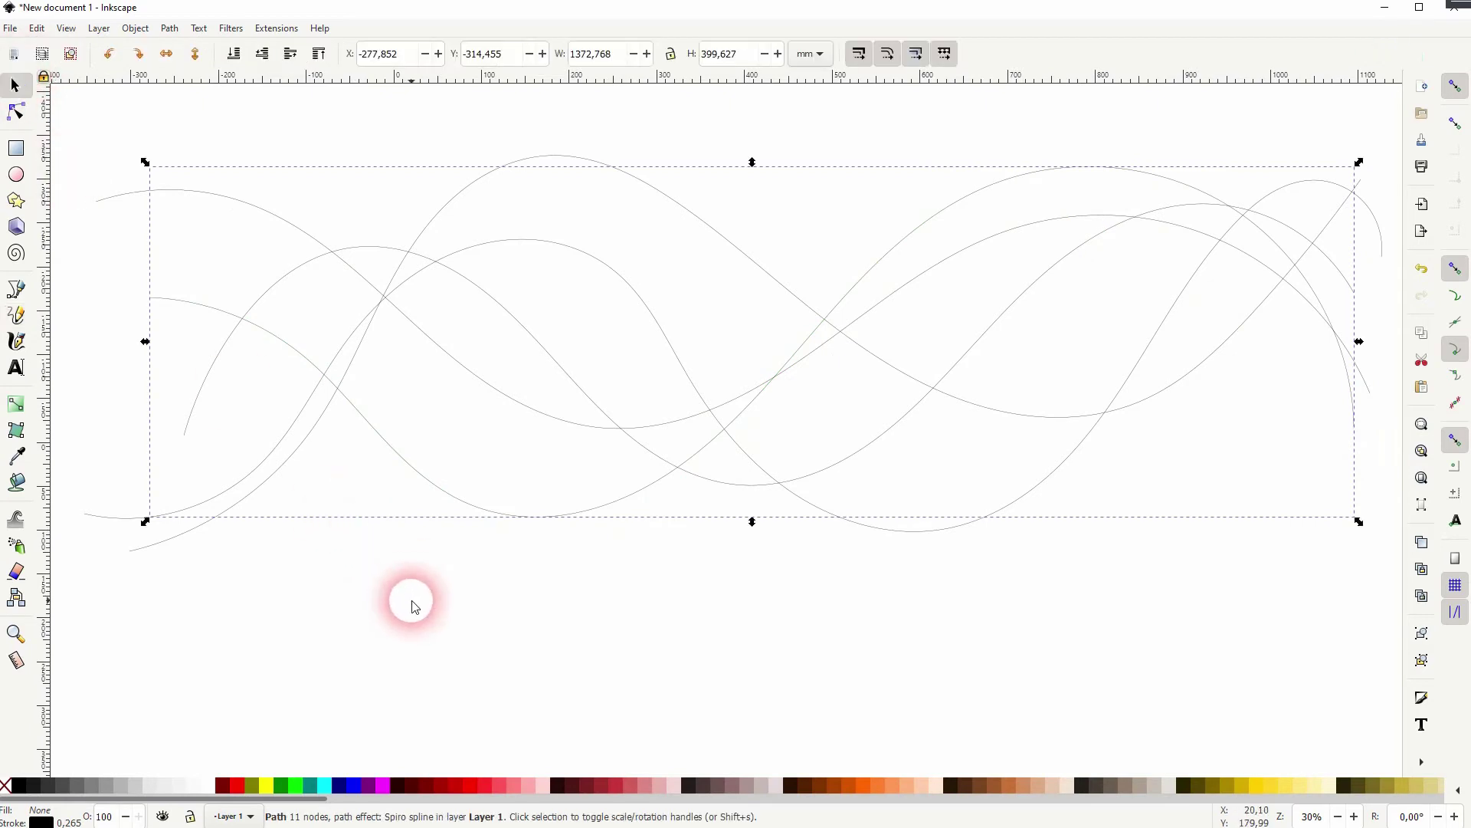
{"action": "left_click", "coordinate": [363, 570]}
{"action": "scroll", "coordinate": [362, 570], "scroll_direction": "down", "scroll_amount": 1}
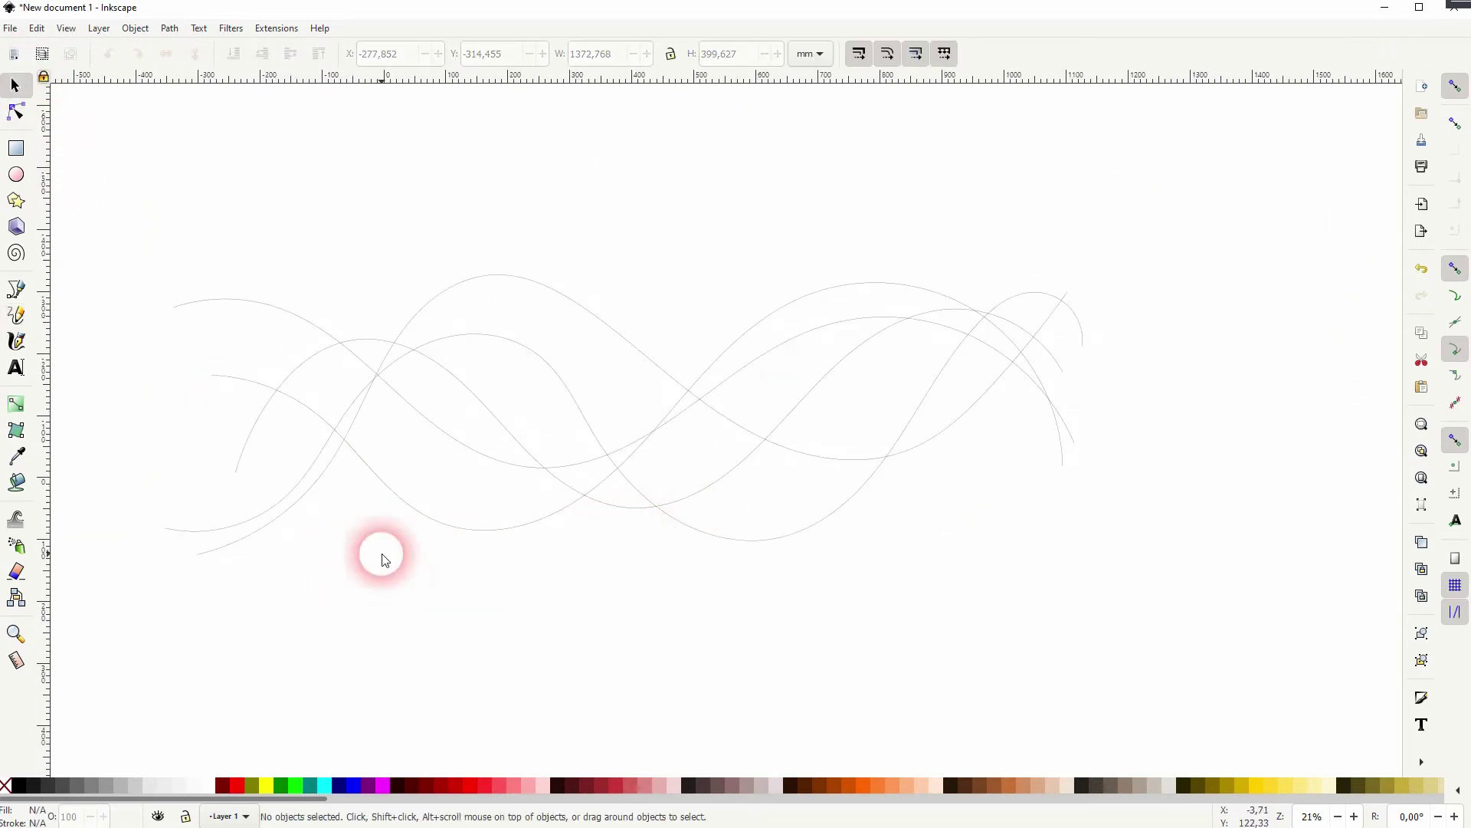
{"action": "mouse_move", "coordinate": [83, 617]}
{"action": "left_mouse_down"}
{"action": "mouse_move", "coordinate": [675, 246]}
{"action": "mouse_move", "coordinate": [1223, 182]}
{"action": "left_mouse_up"}
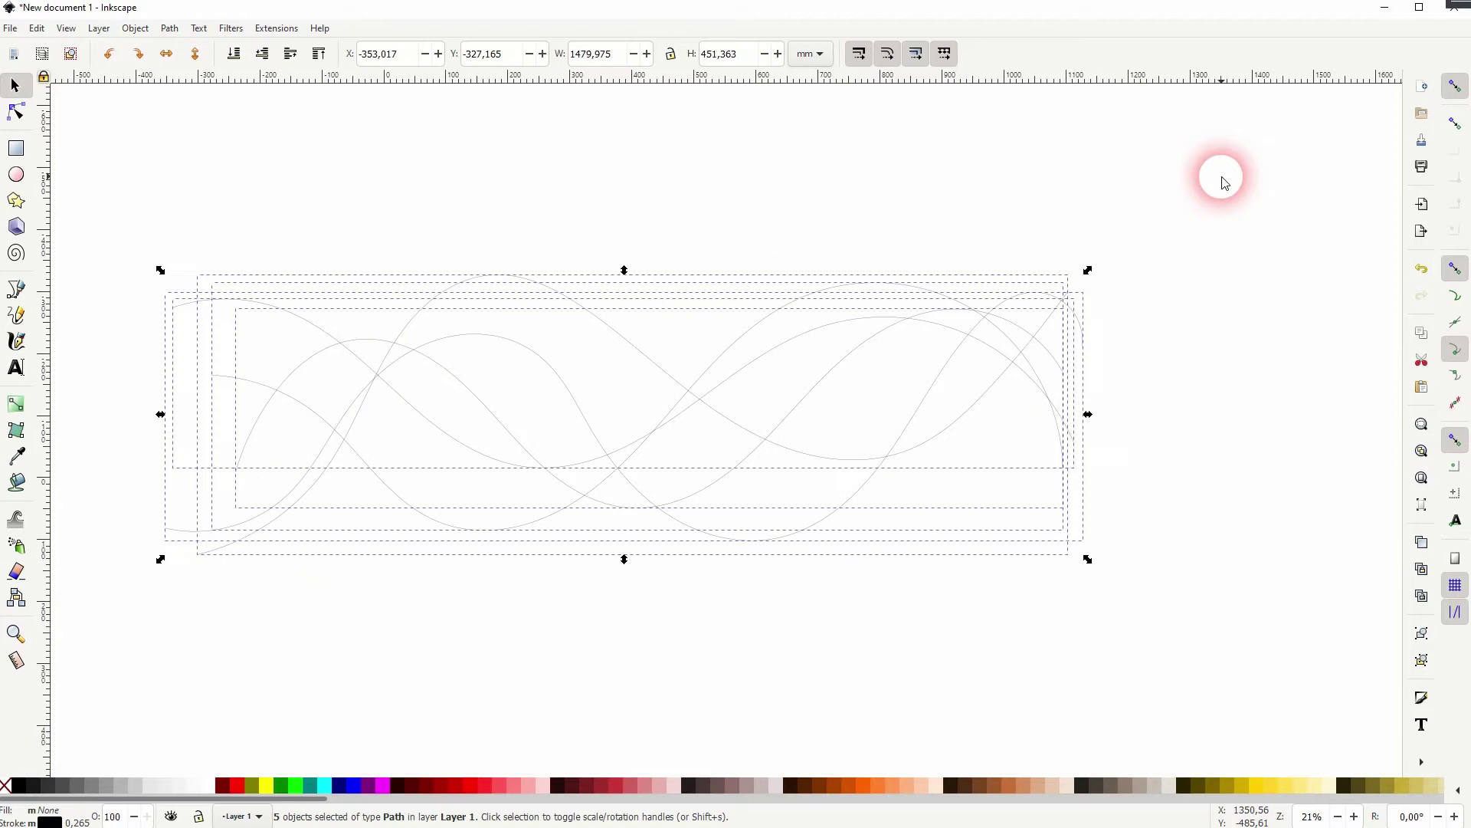
- Open the Interpolate extension, showing 40 steps, and move its dialog to the right
{"action": "left_click", "coordinate": [266, 37]}
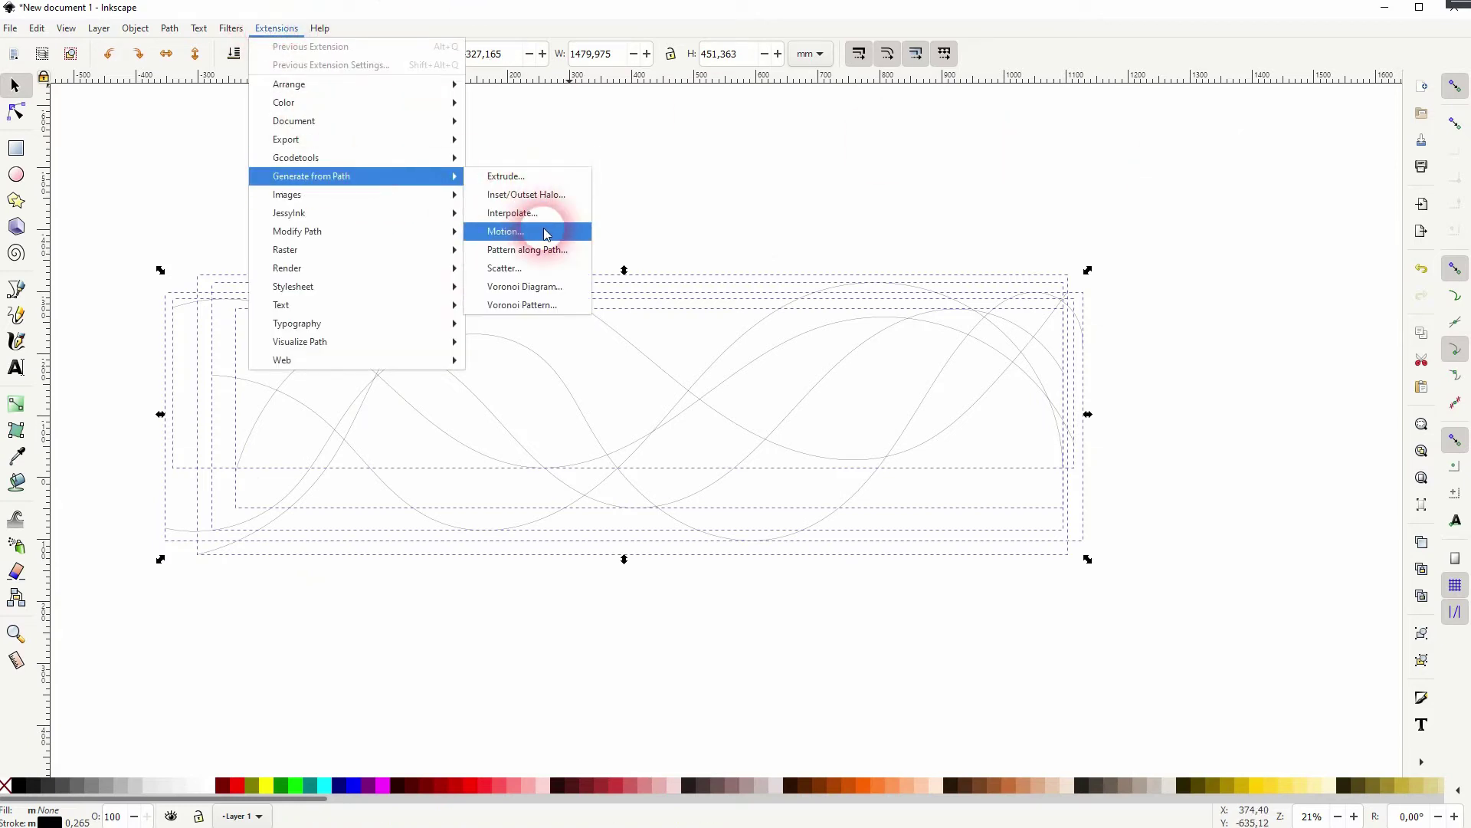
{"action": "left_click", "coordinate": [520, 212]}
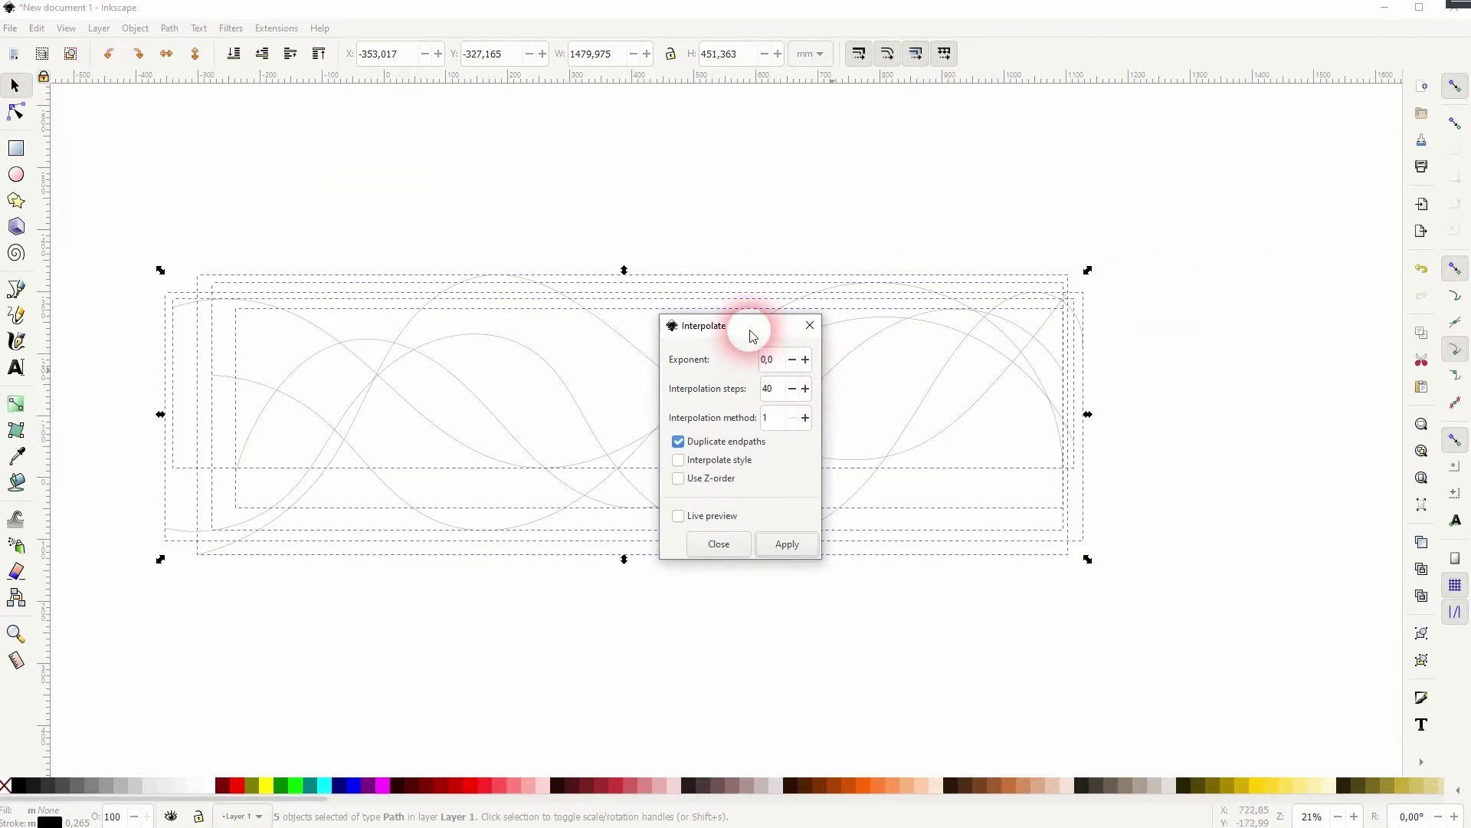
{"action": "left_click_drag", "start_coordinate": [752, 327], "coordinate": [1276, 222]}
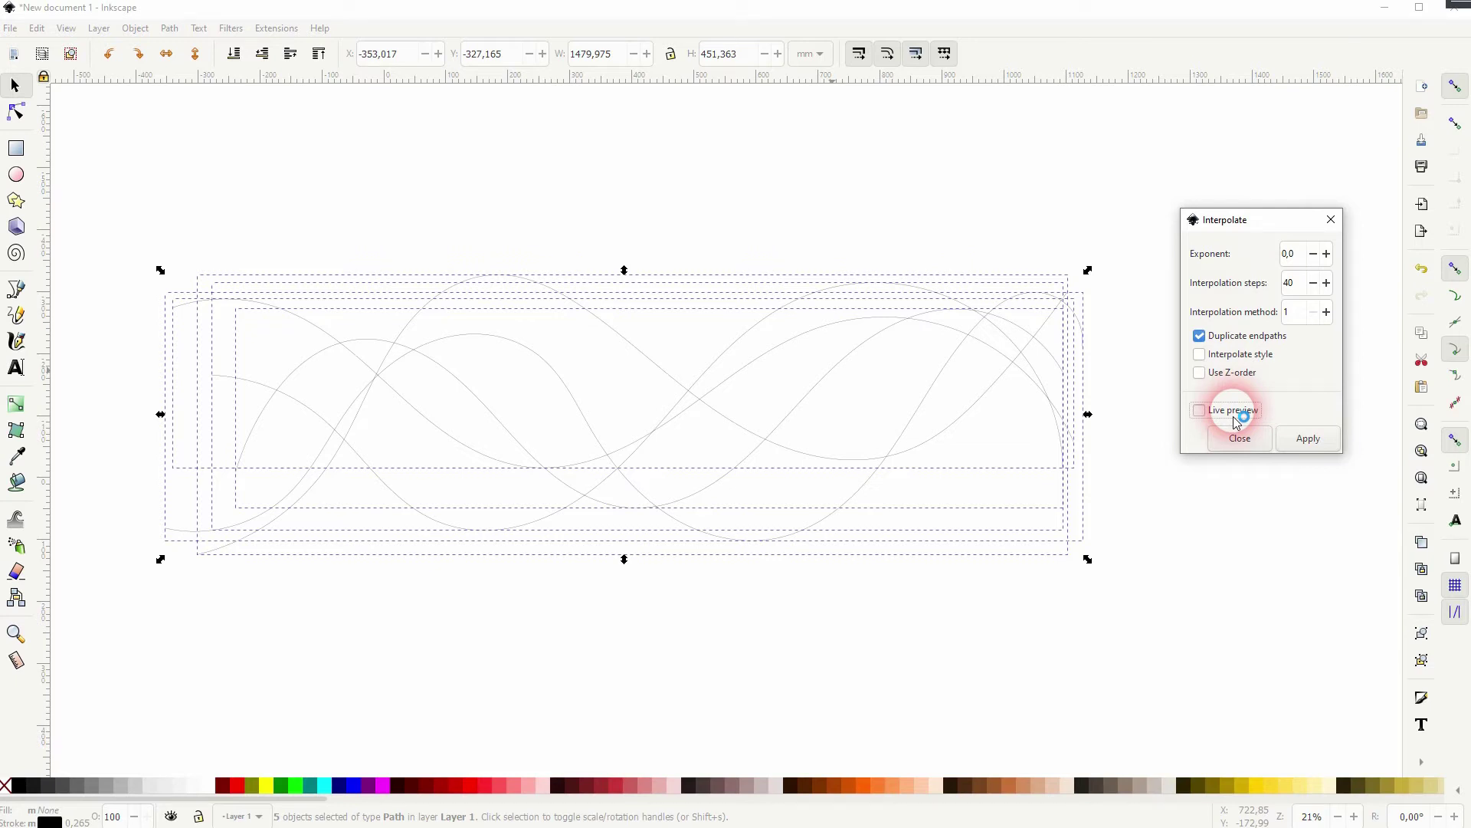
- Turn on the interpolation live preview with 40 steps, dismissing script warnings
{"action": "left_click", "coordinate": [1236, 421]}
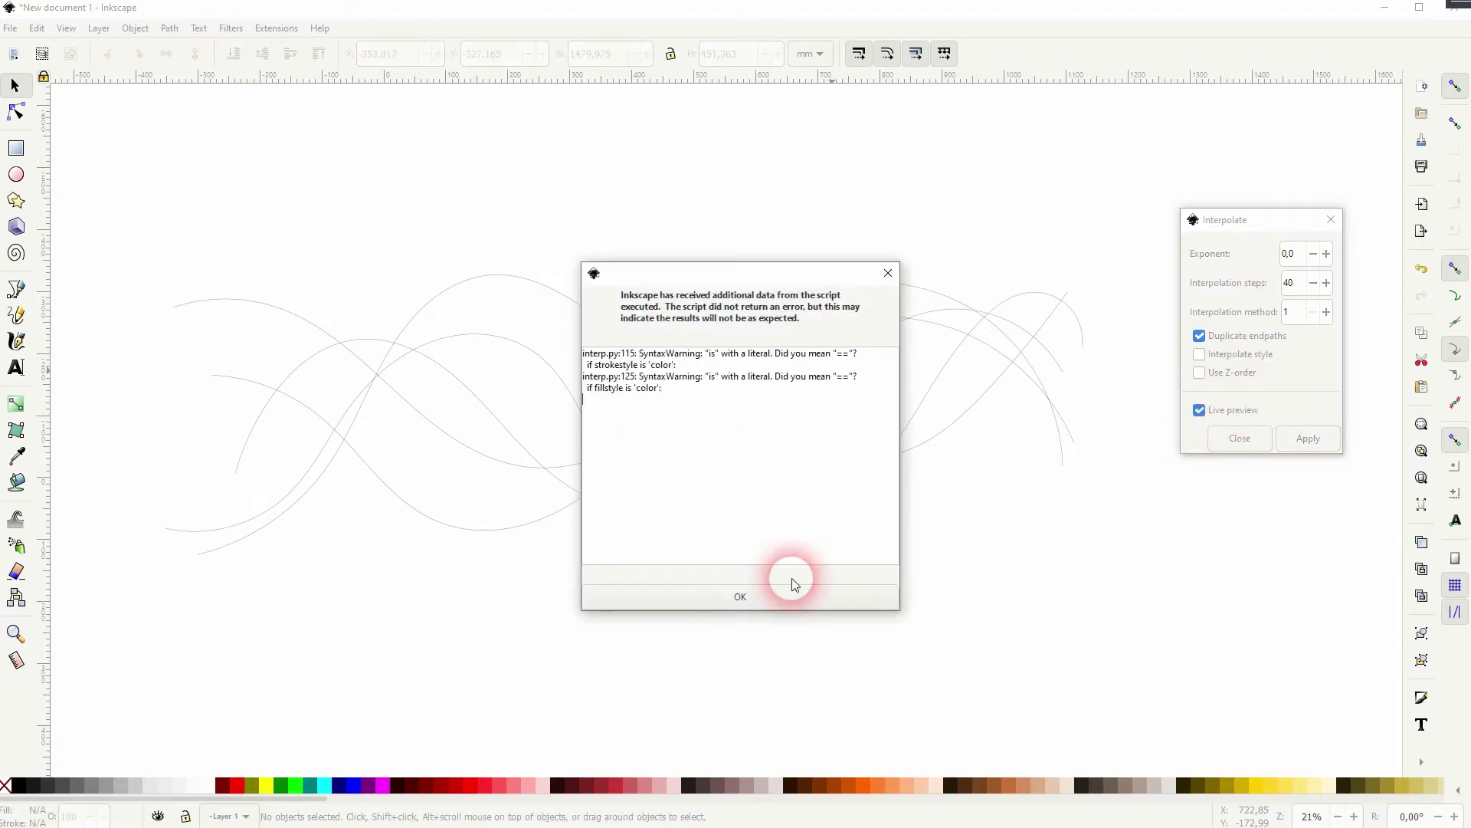
{"action": "left_click", "coordinate": [765, 604]}
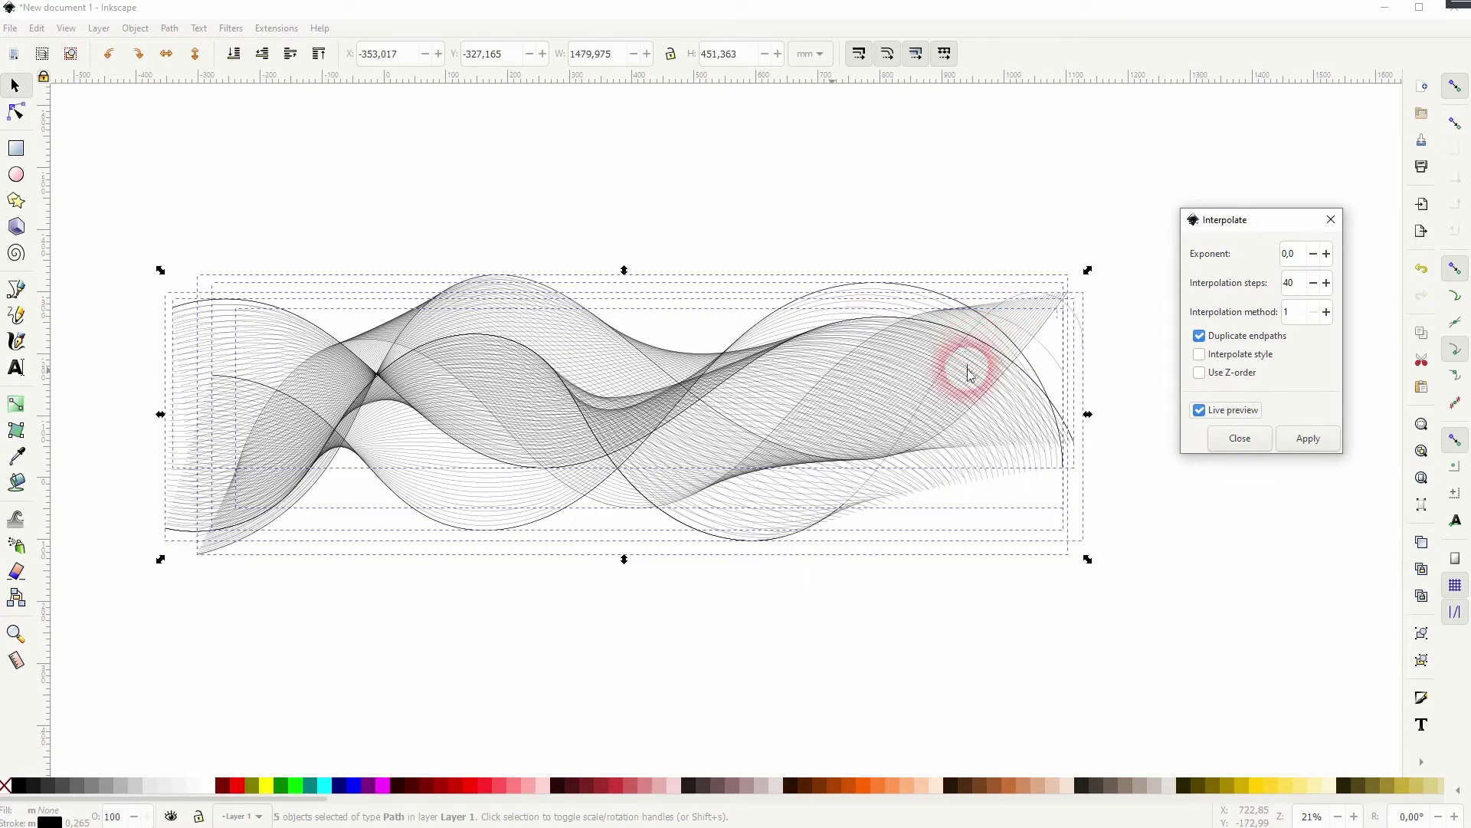
{"action": "double_click", "coordinate": [1293, 312]}
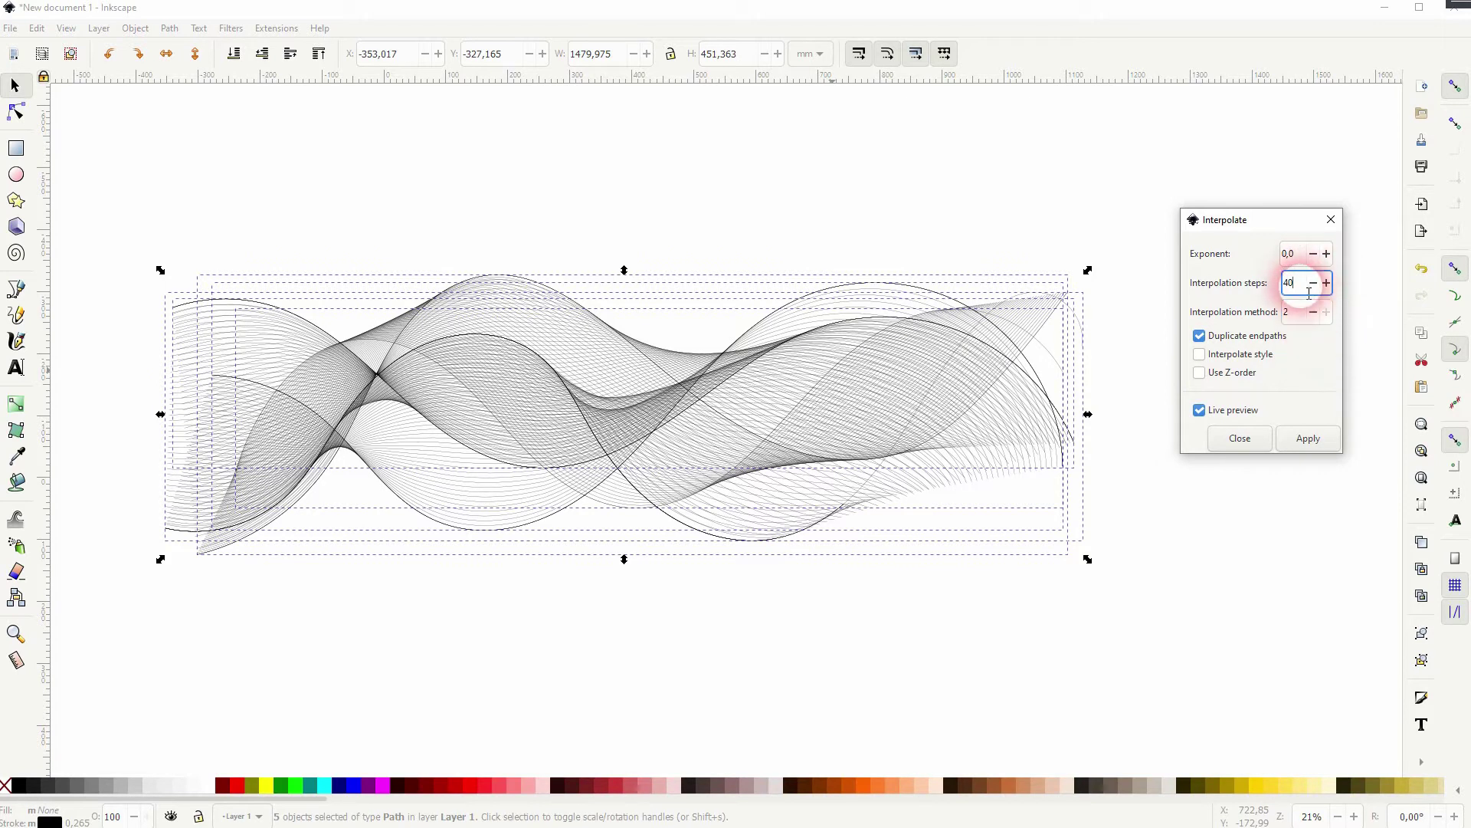
{"action": "key", "text": "Return"}
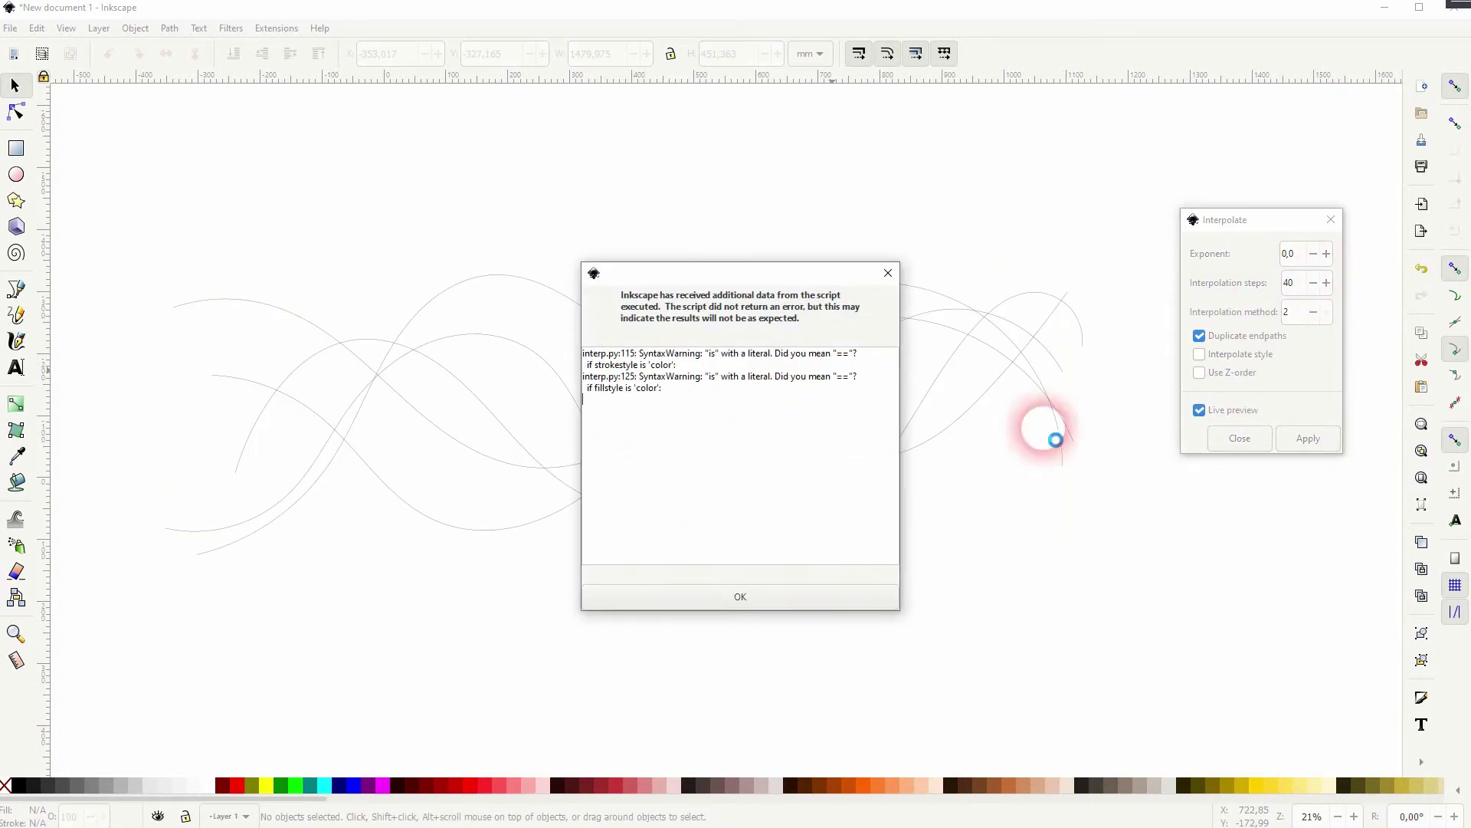
{"action": "left_click", "coordinate": [836, 603]}
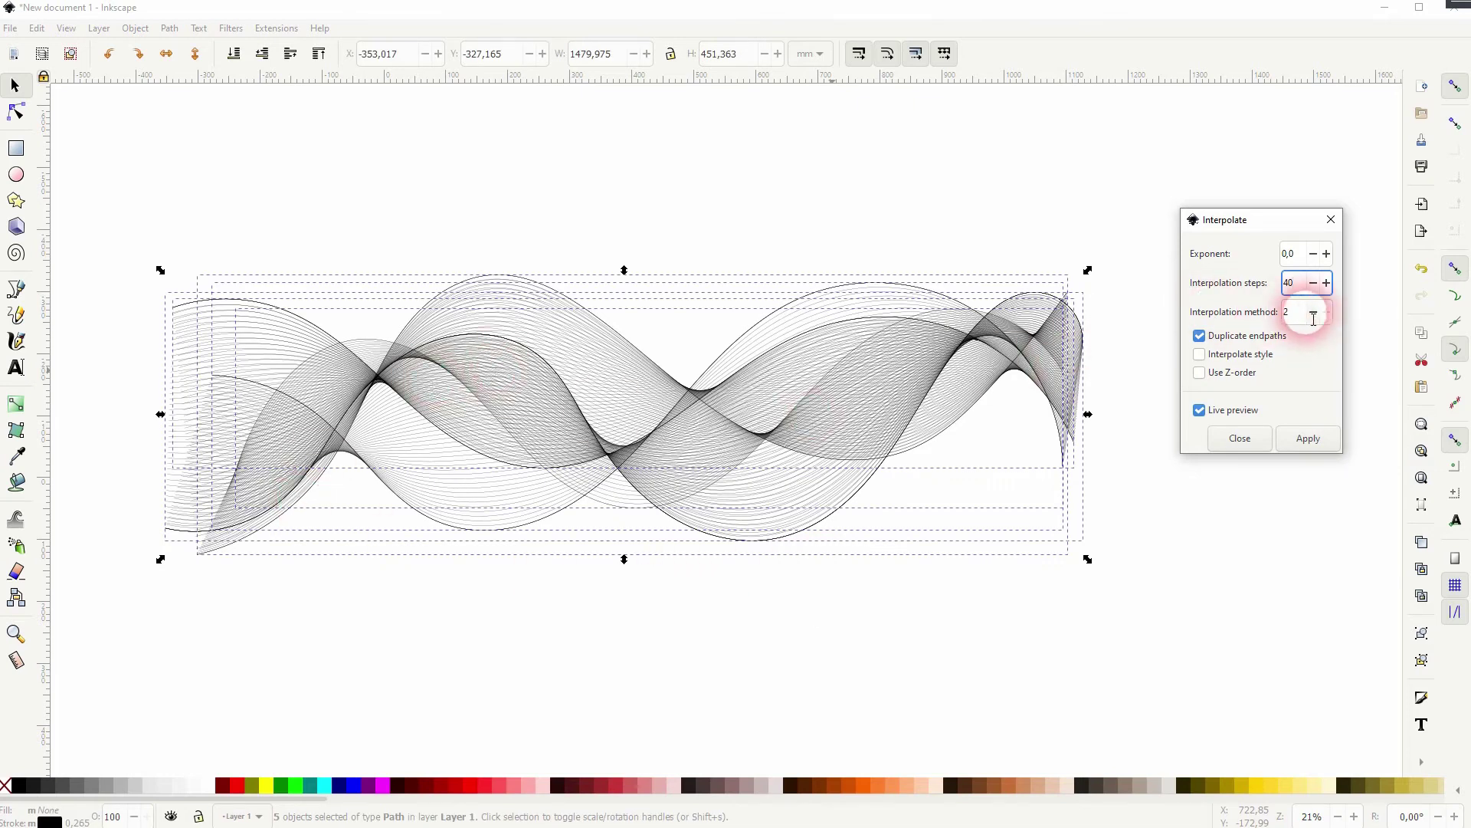
- Adjust the exponent and steps values, reselecting the curves and dismissing warnings
{"action": "left_click_drag", "start_coordinate": [1303, 266], "coordinate": [1270, 270]}
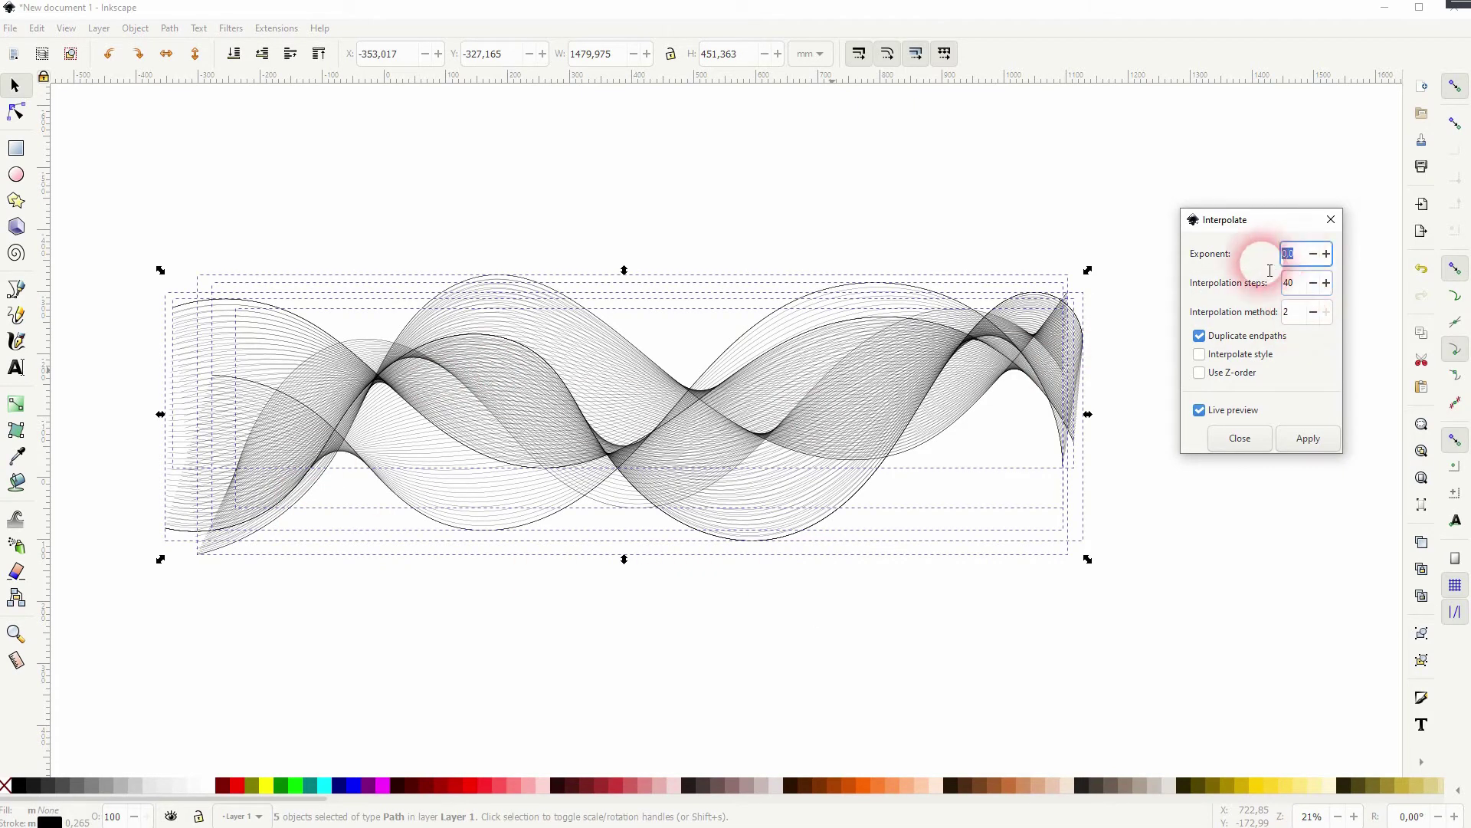
{"action": "double_click", "coordinate": [1306, 288]}
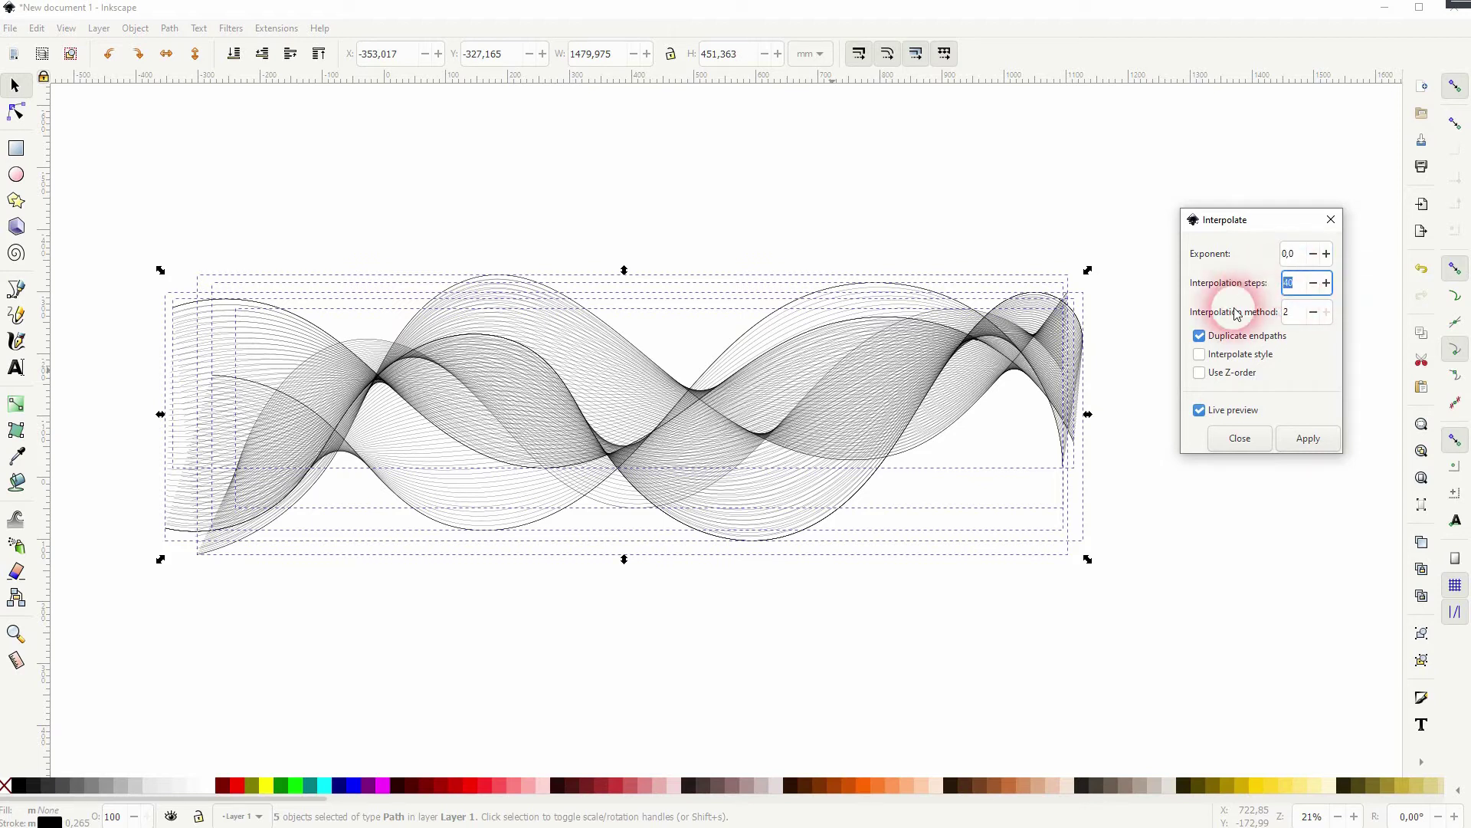
{"action": "type", "text": "30"}
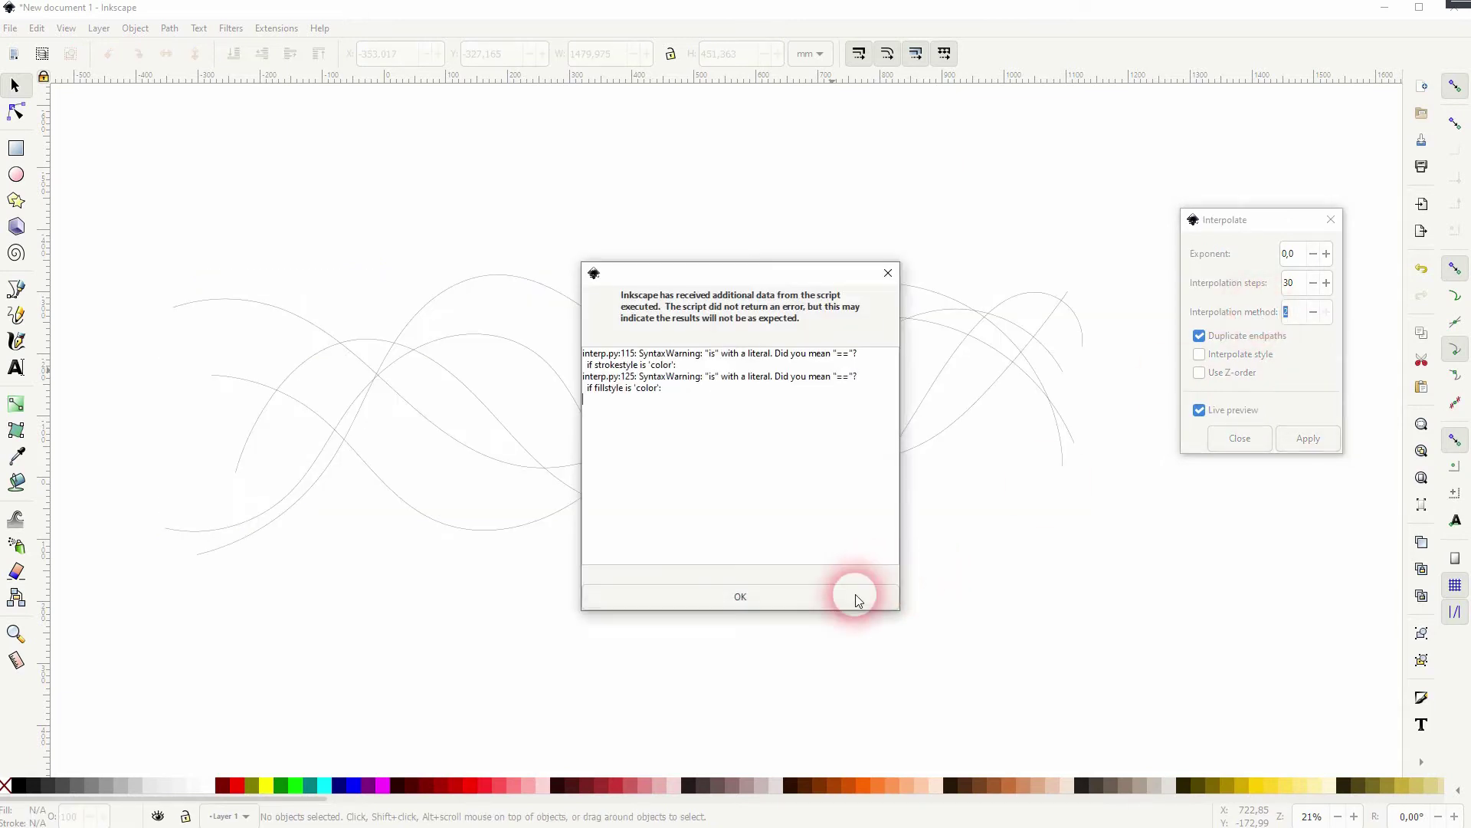
{"action": "left_click", "coordinate": [854, 596]}
{"action": "key", "text": "ctrl+a"}
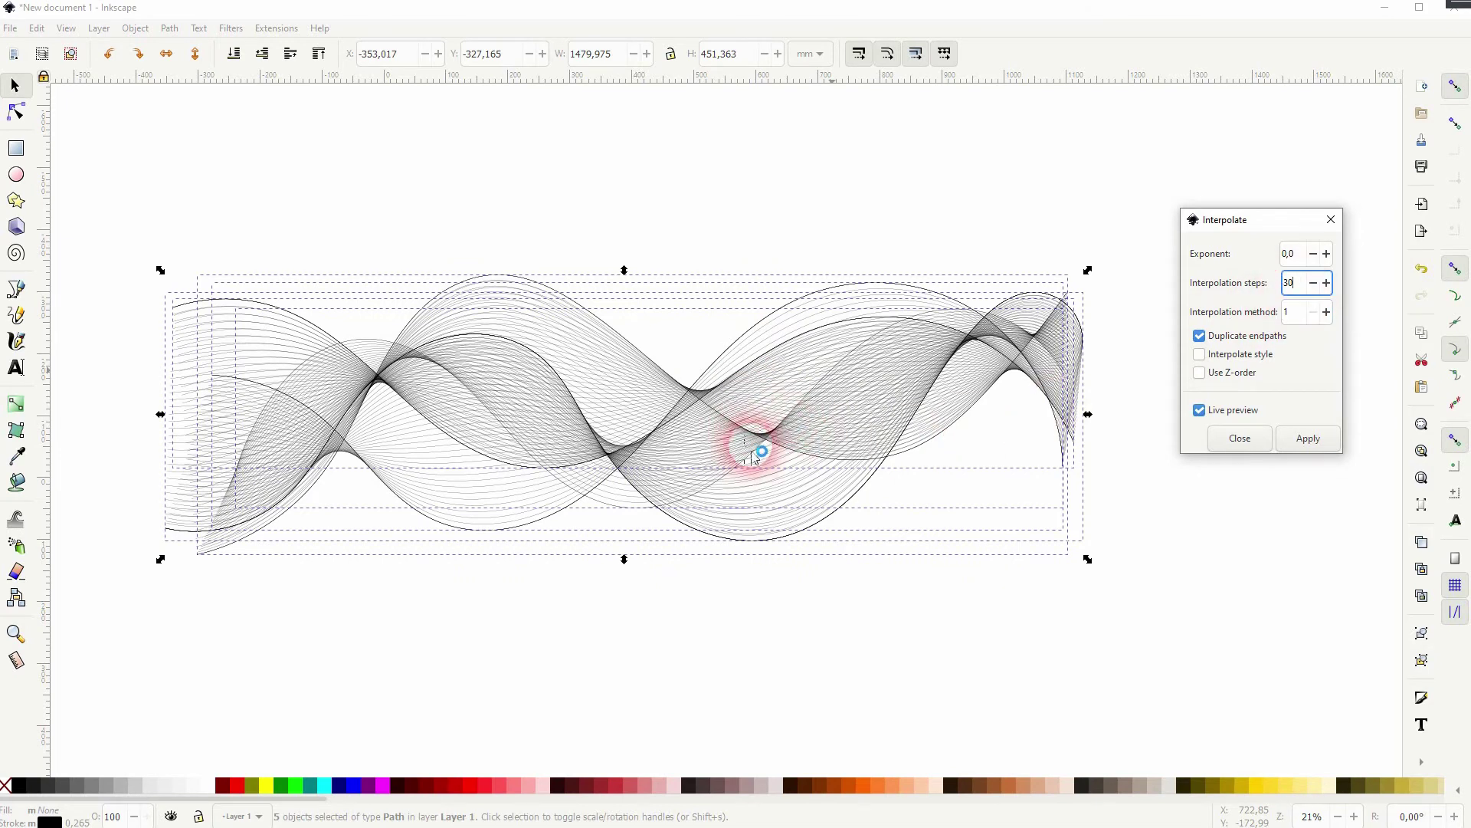
{"action": "left_click", "coordinate": [812, 599]}
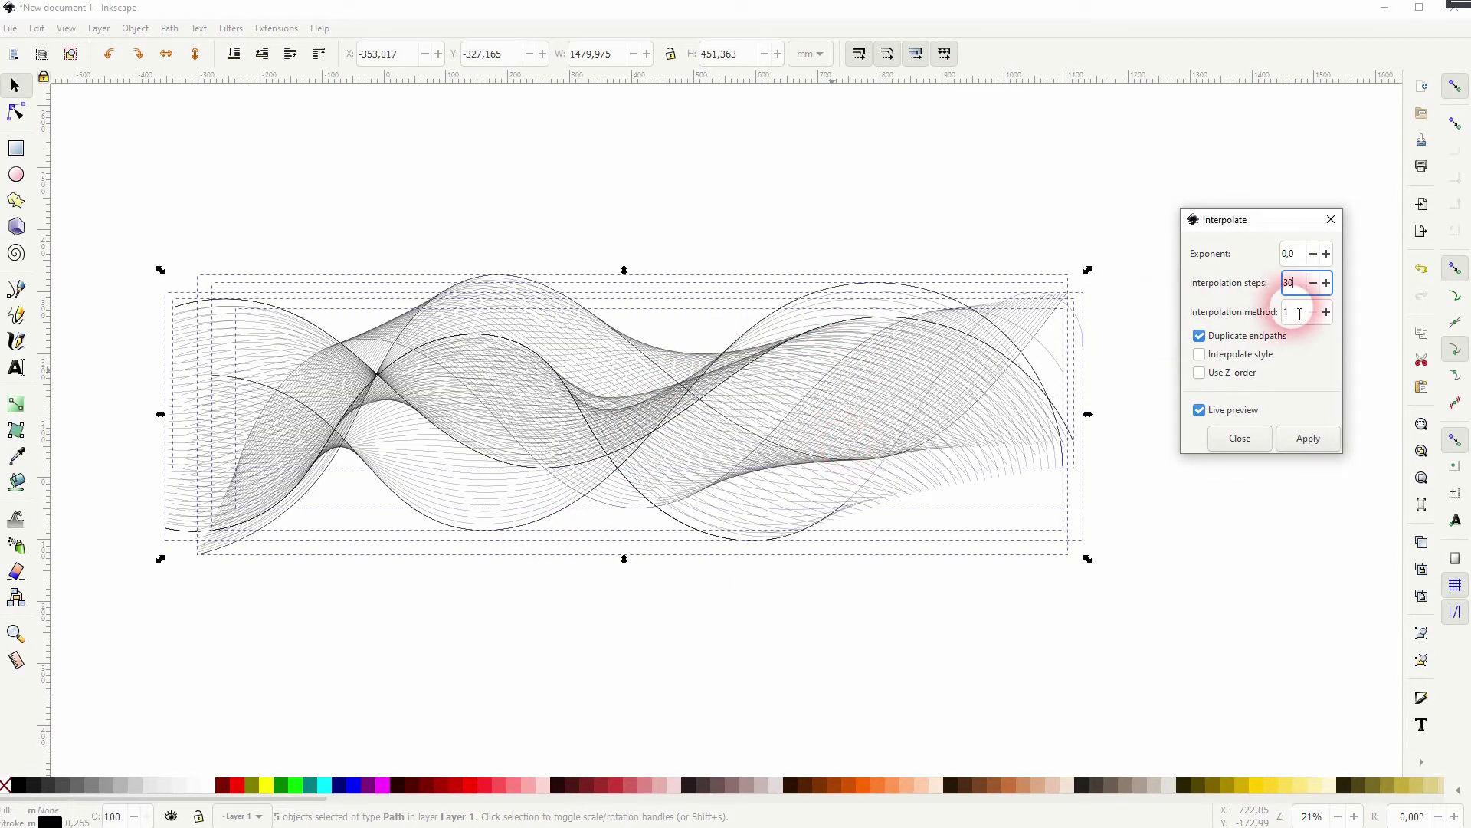
{"action": "key", "text": "Tab"}
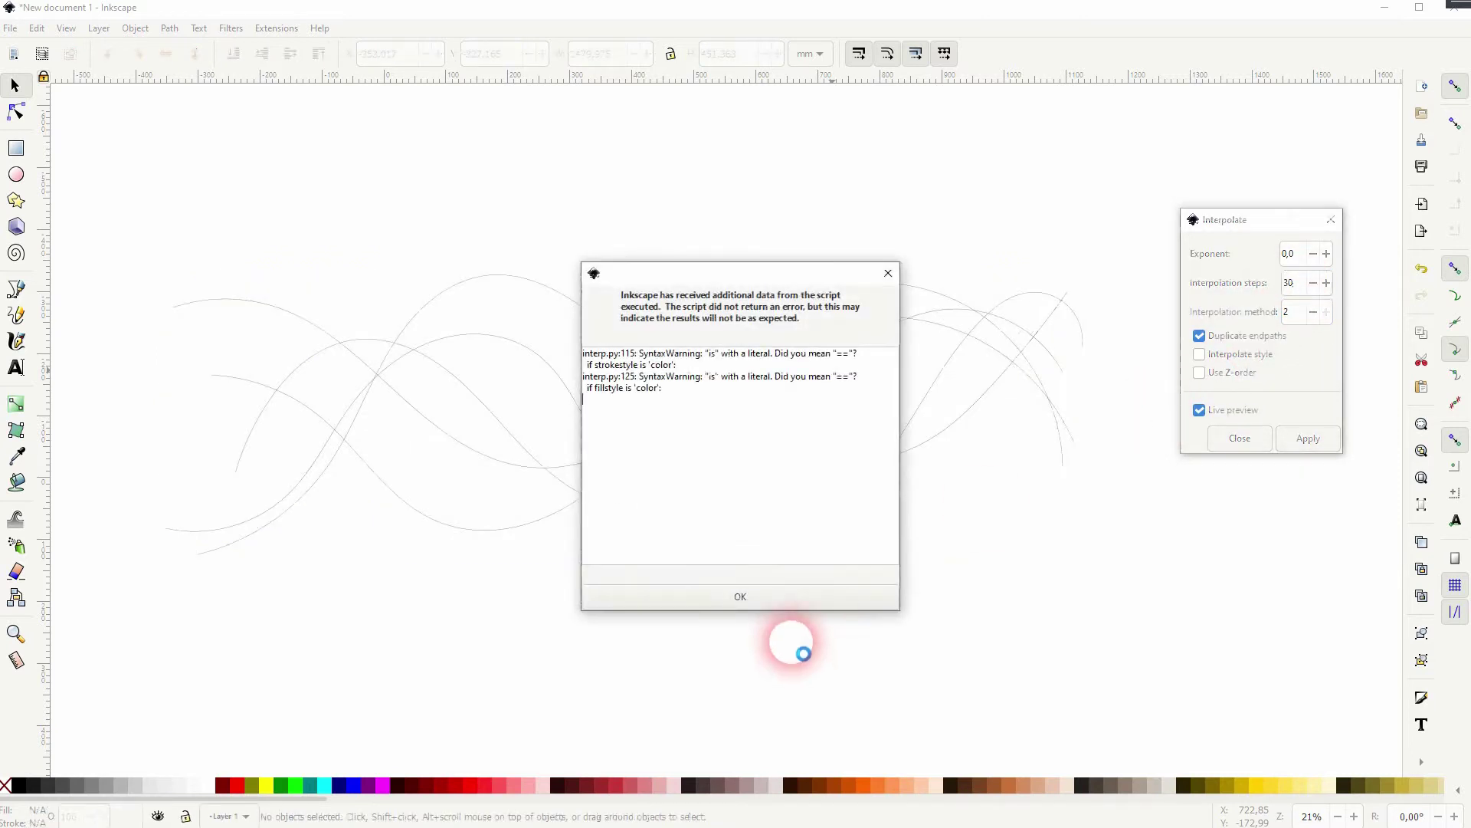
{"action": "left_click", "coordinate": [785, 600]}
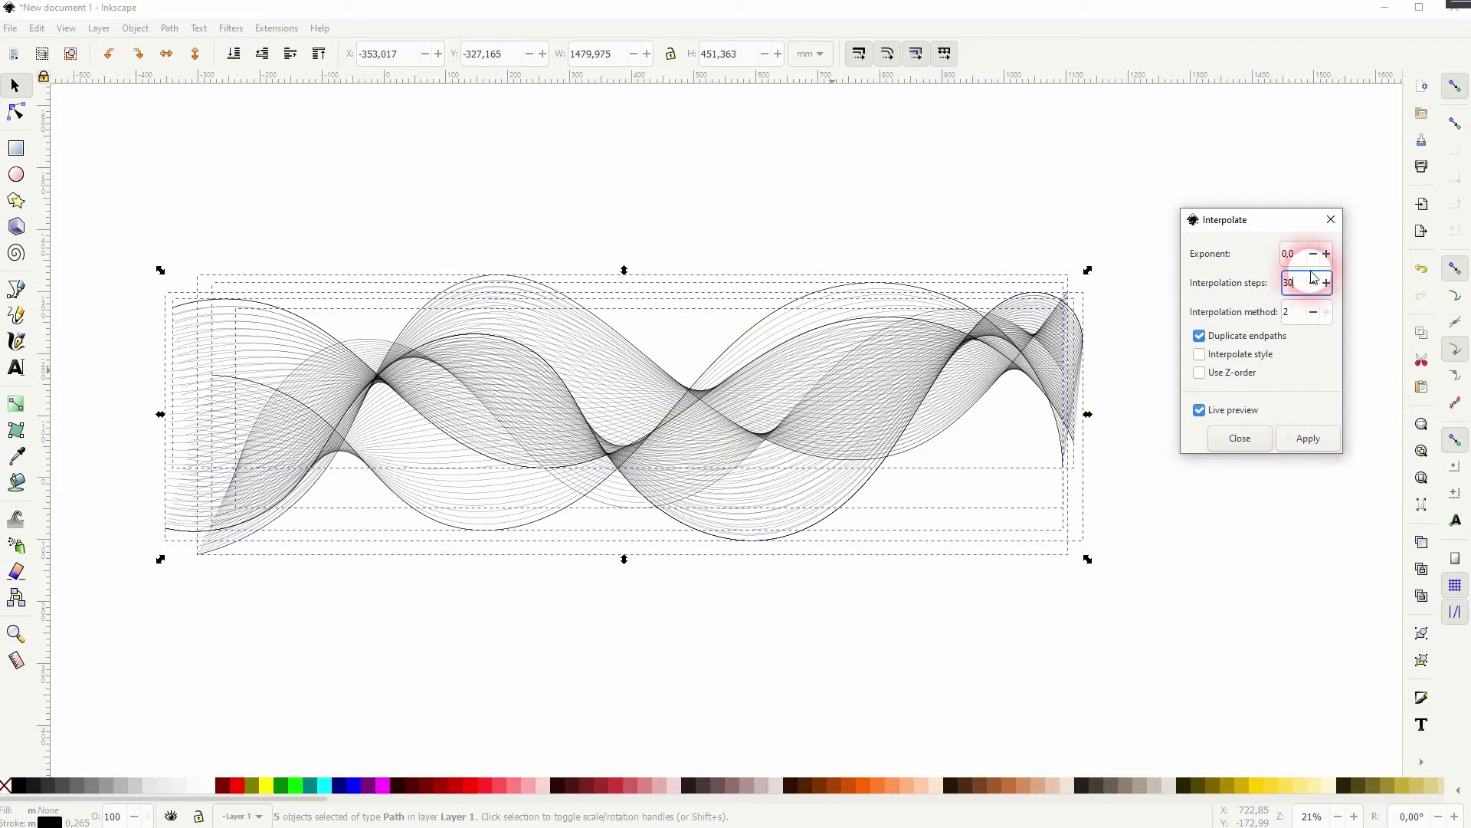
{"action": "type", "text": "20"}
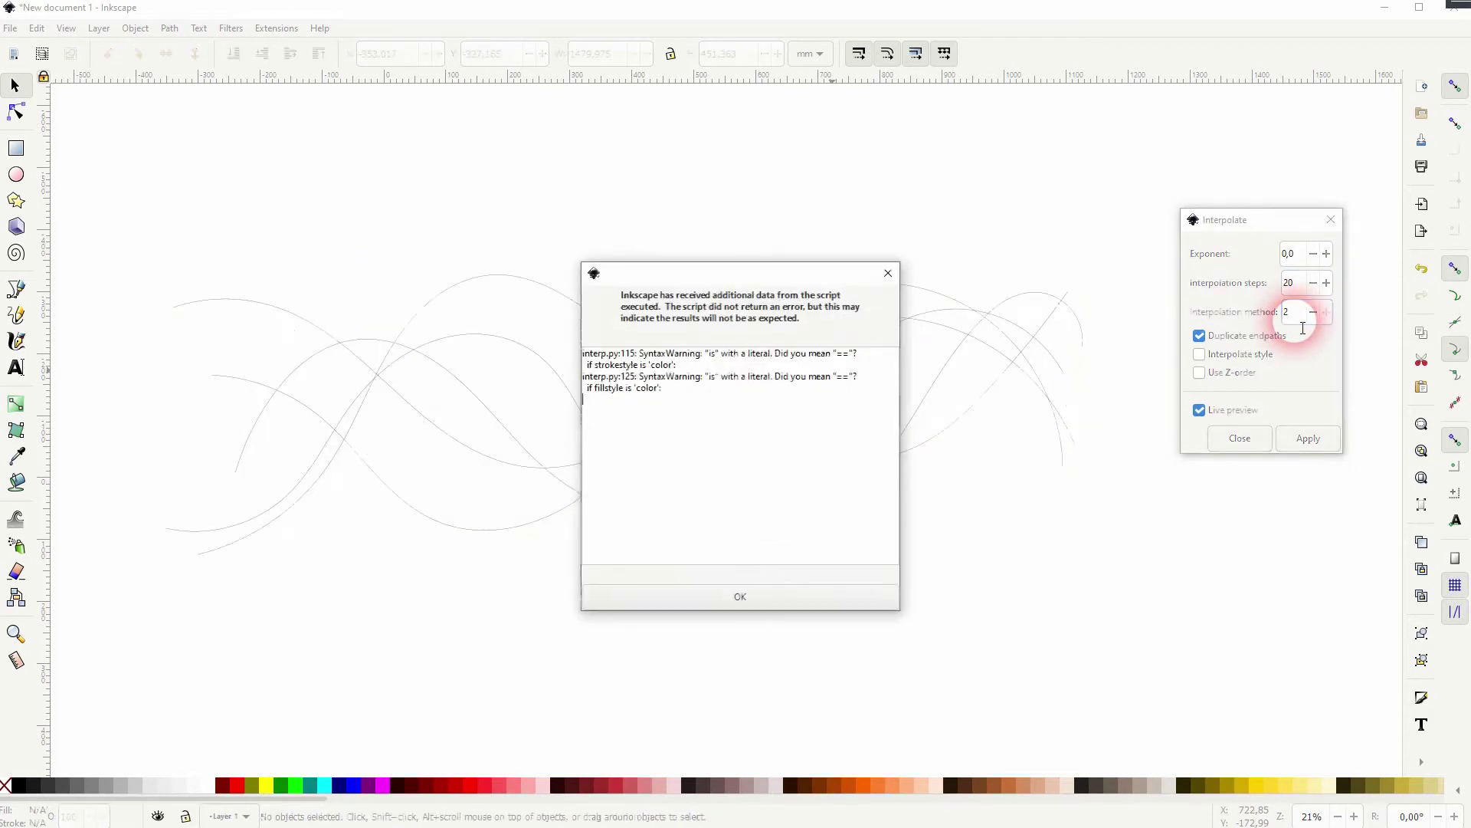
{"action": "left_click", "coordinate": [747, 597]}
- Apply 30-step, method-2 interpolation, close the panel, and select everything
{"action": "key", "text": "ctrl+a"}
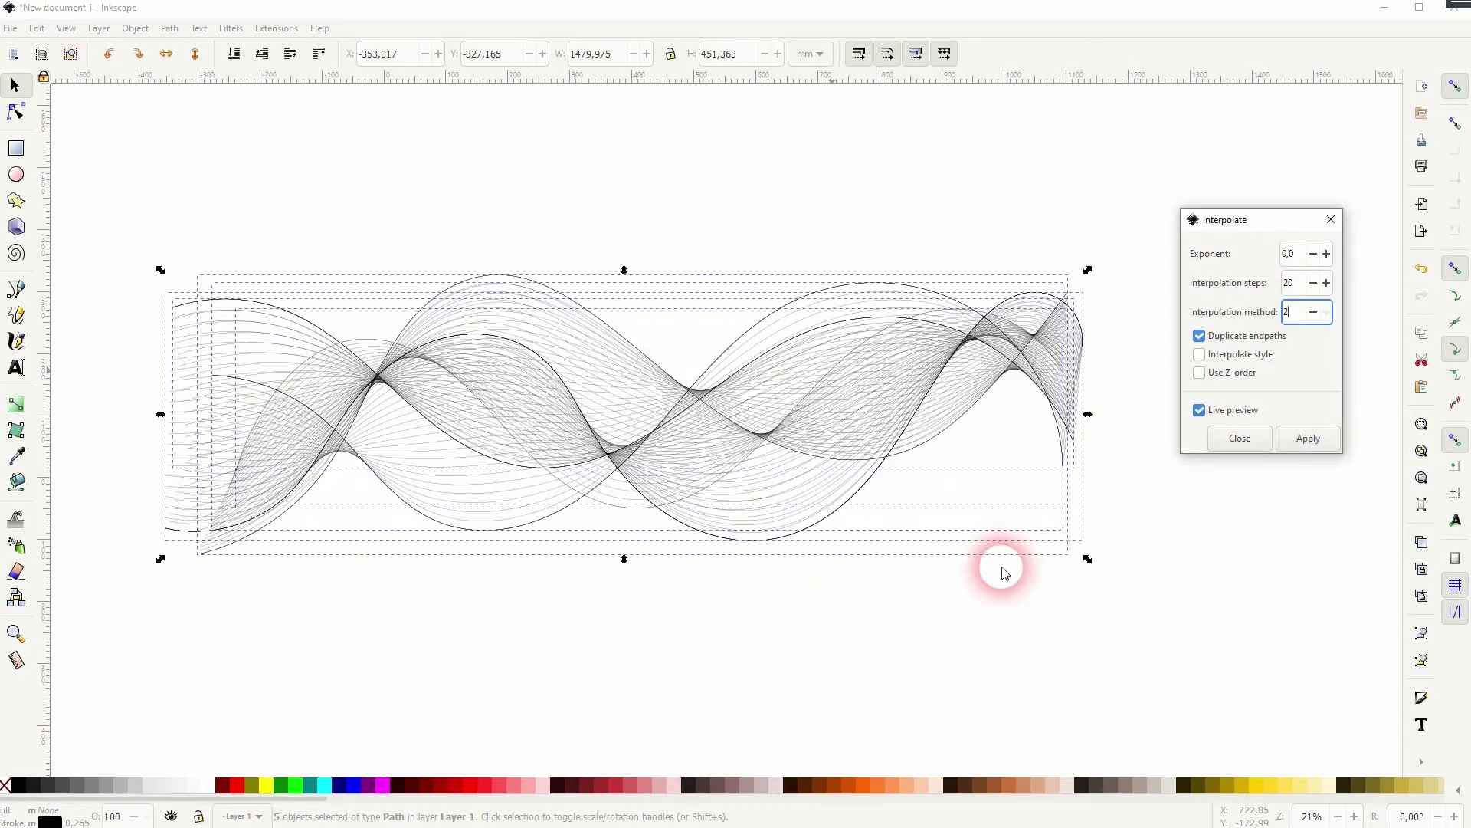
{"action": "double_click", "coordinate": [1289, 283]}
{"action": "type", "text": "3"}
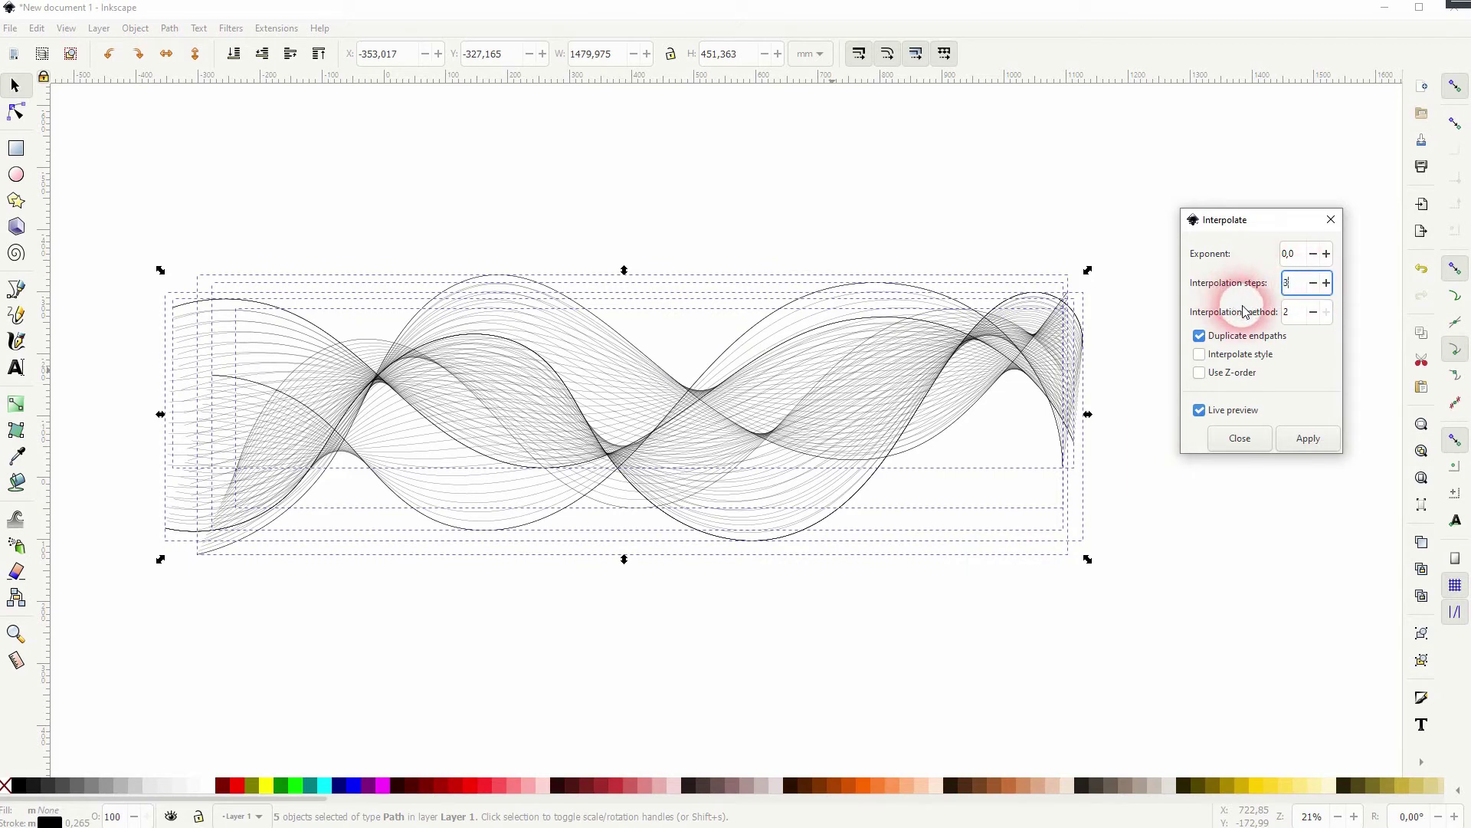
{"action": "type", "text": "0"}
{"action": "key", "text": "Tab"}
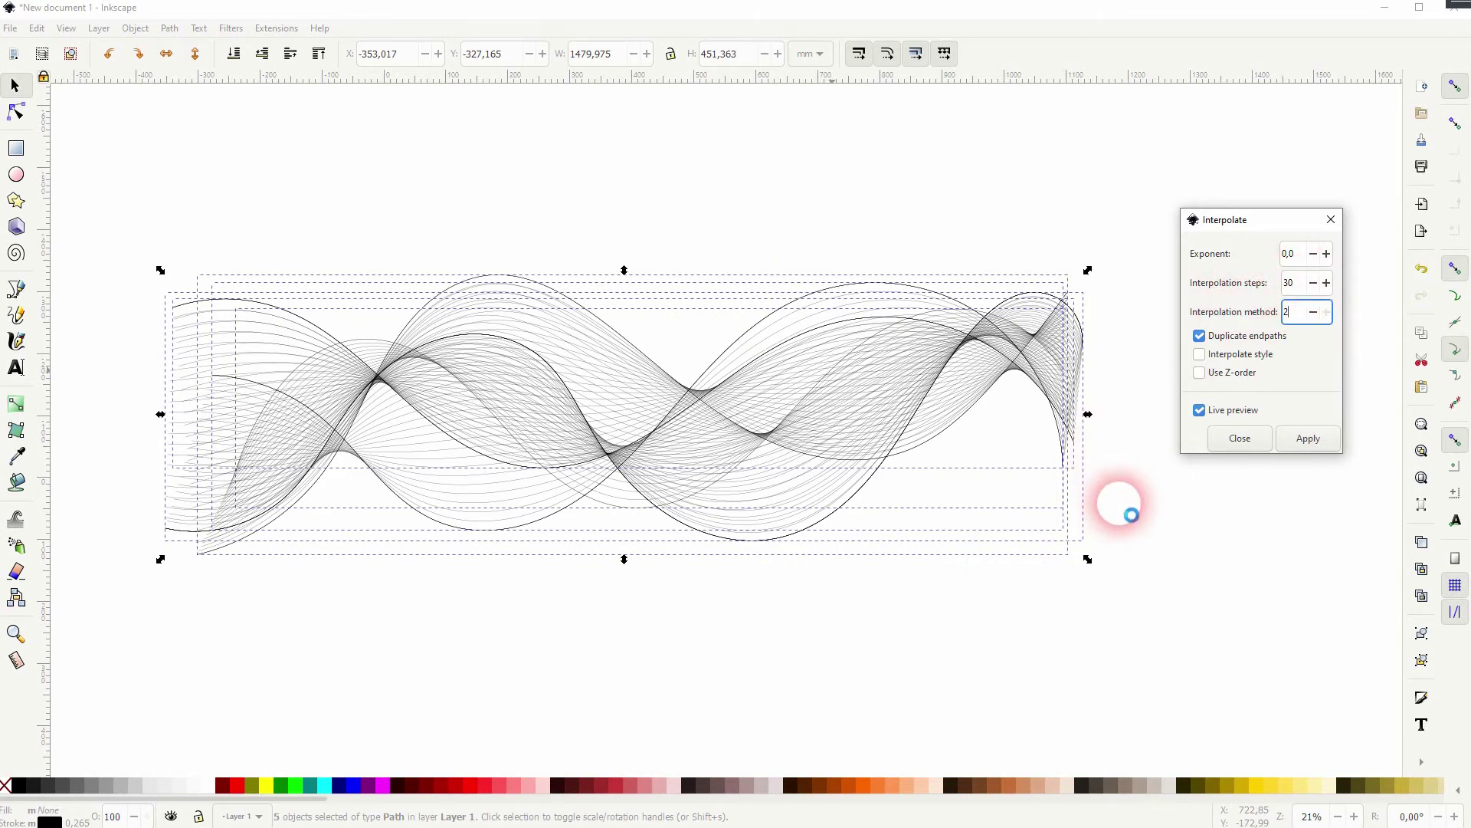
{"action": "left_click", "coordinate": [848, 592]}
{"action": "left_click", "coordinate": [1315, 438]}
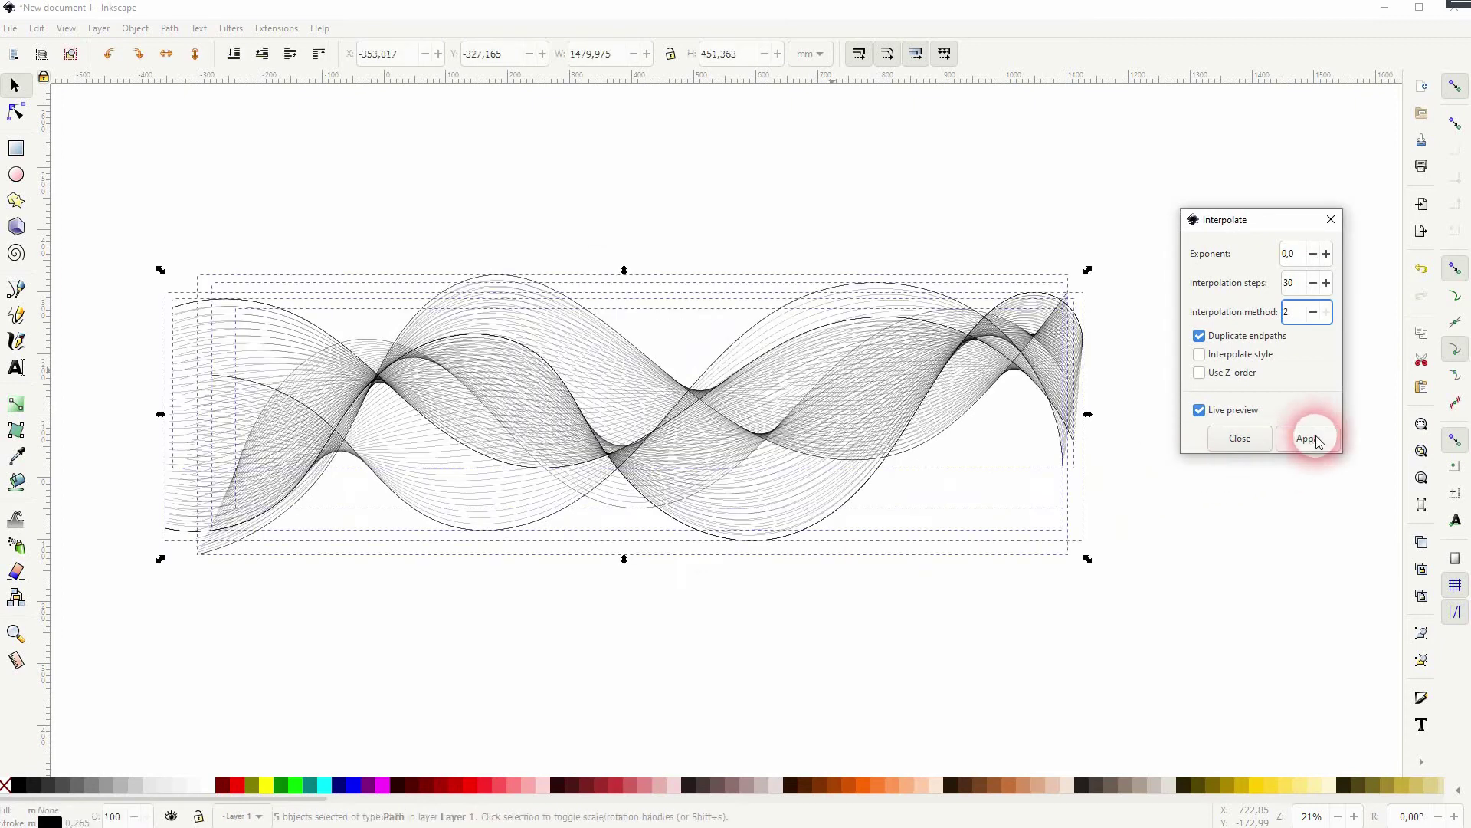
{"action": "left_click", "coordinate": [1331, 219]}
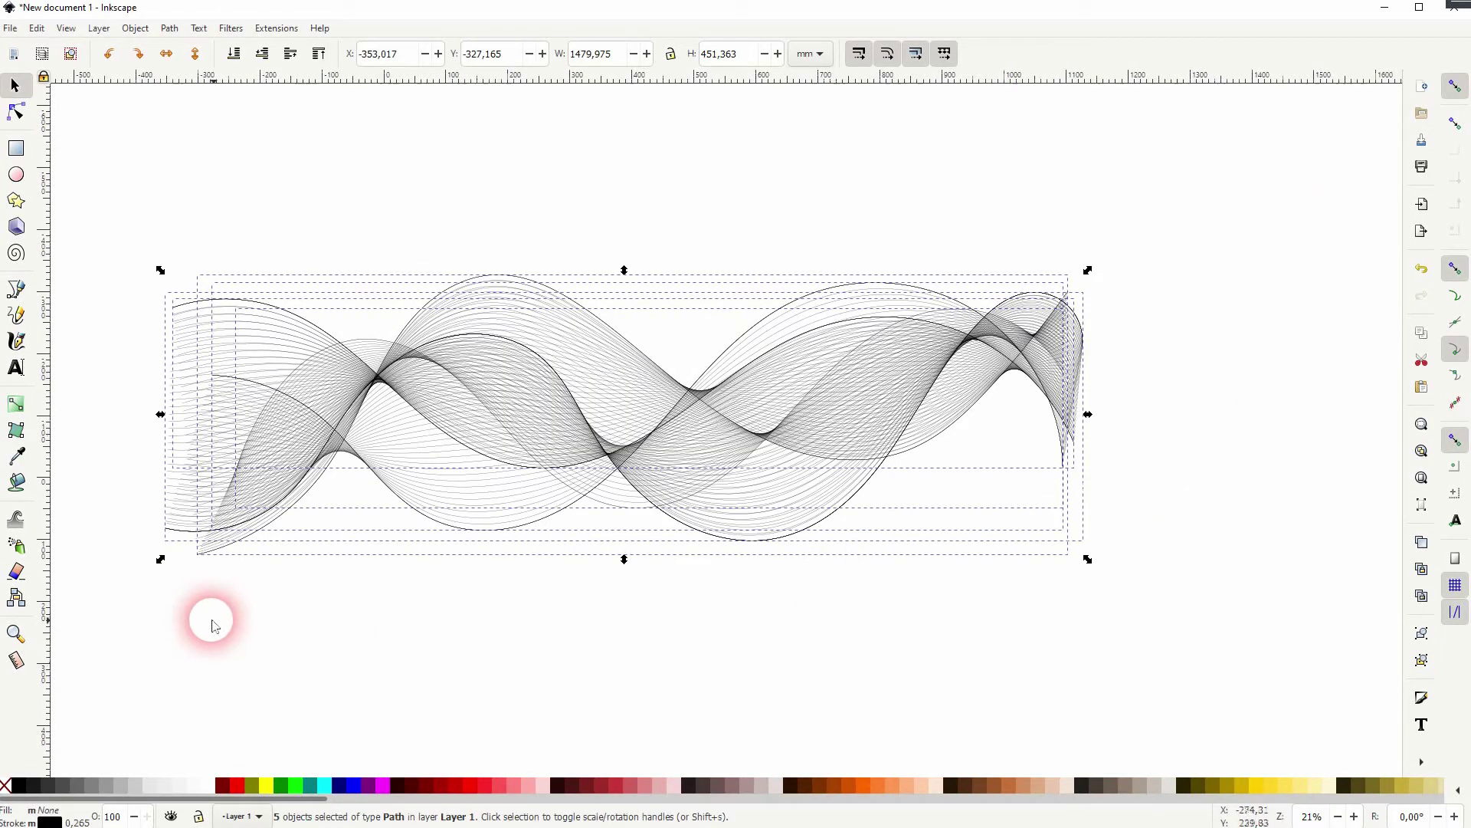
{"action": "left_click_drag", "start_coordinate": [101, 600], "coordinate": [1220, 140]}
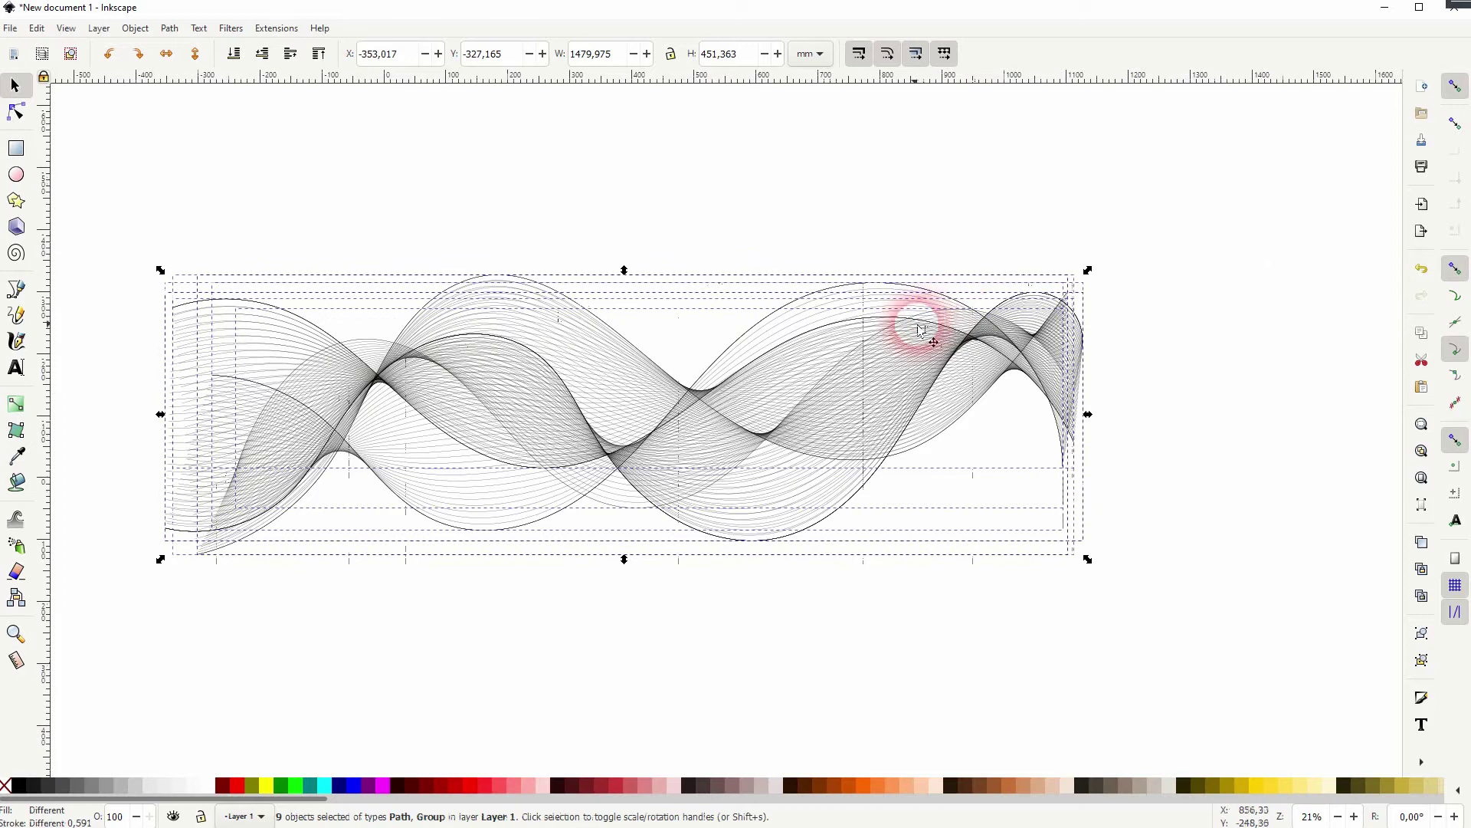
- Ungroup the interpolated blends, deselect, and drag one wave curve lower
{"action": "left_click", "coordinate": [133, 27]}
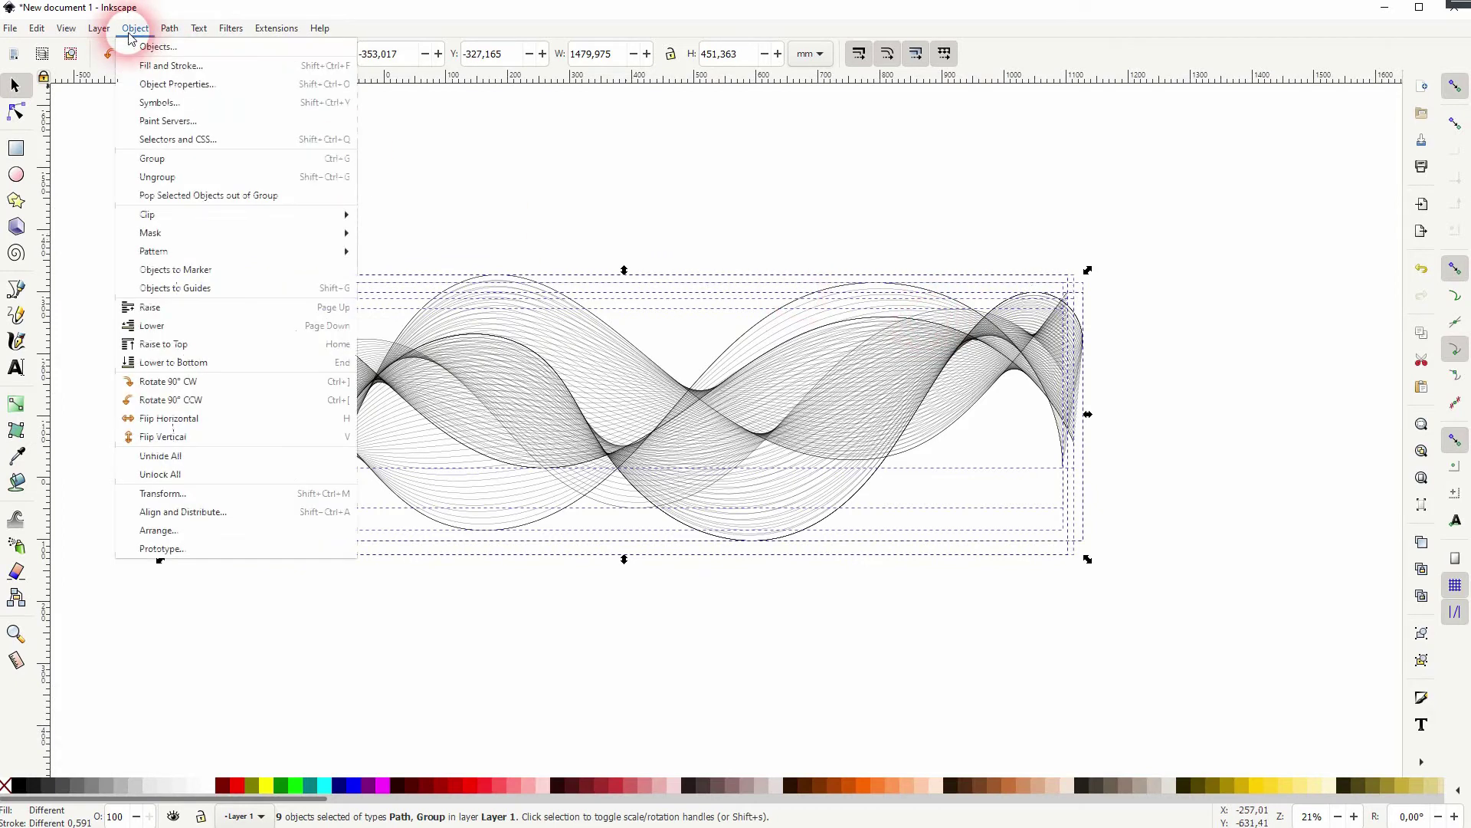
{"action": "left_click", "coordinate": [167, 176]}
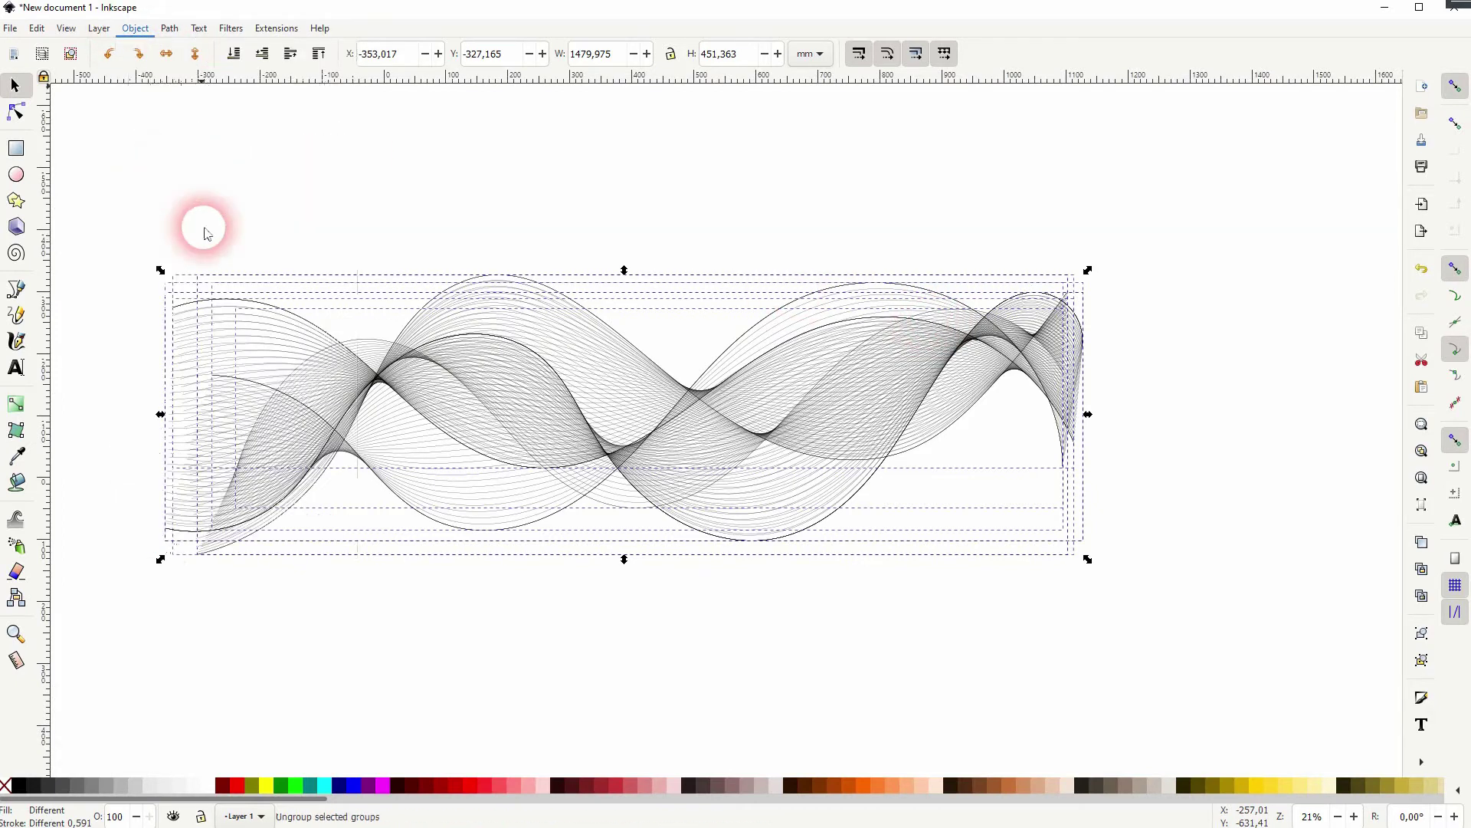
{"action": "left_click", "coordinate": [1154, 374]}
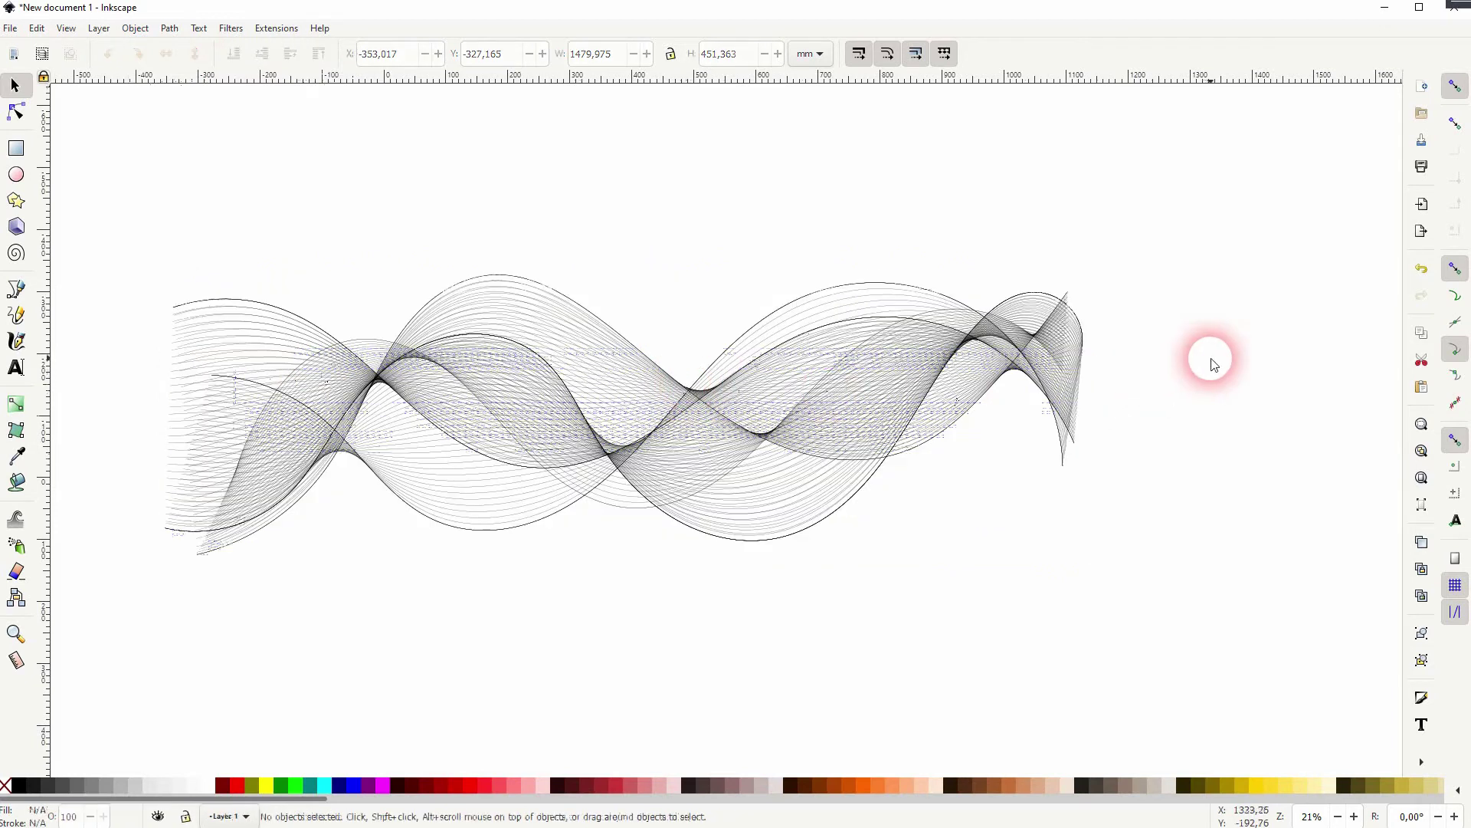
{"action": "left_click_drag", "start_coordinate": [813, 533], "coordinate": [879, 621]}
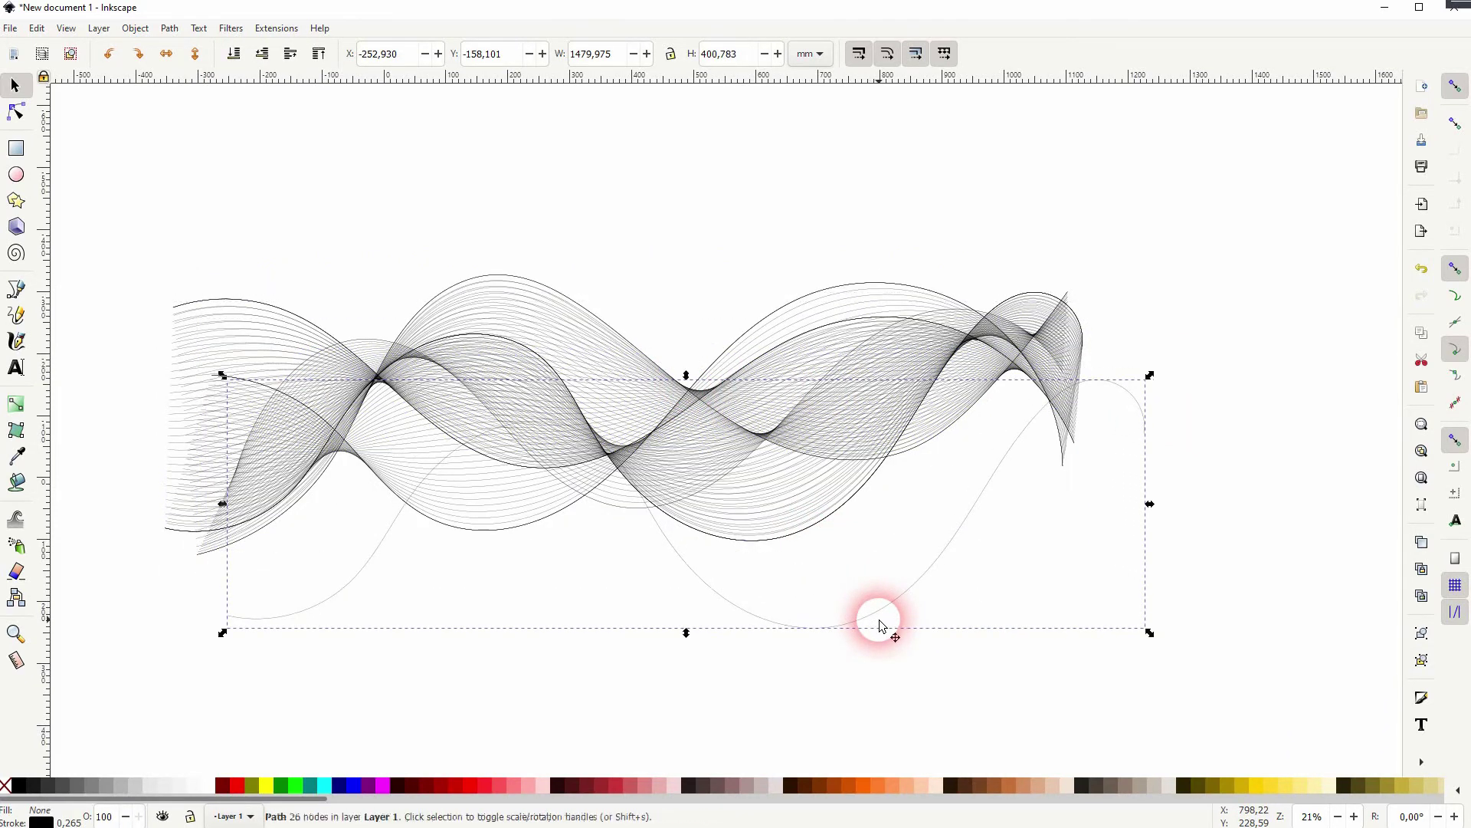
- Undo the curve move, nudge a curve down and right, then deselect
{"action": "key", "text": "ctrl+z"}
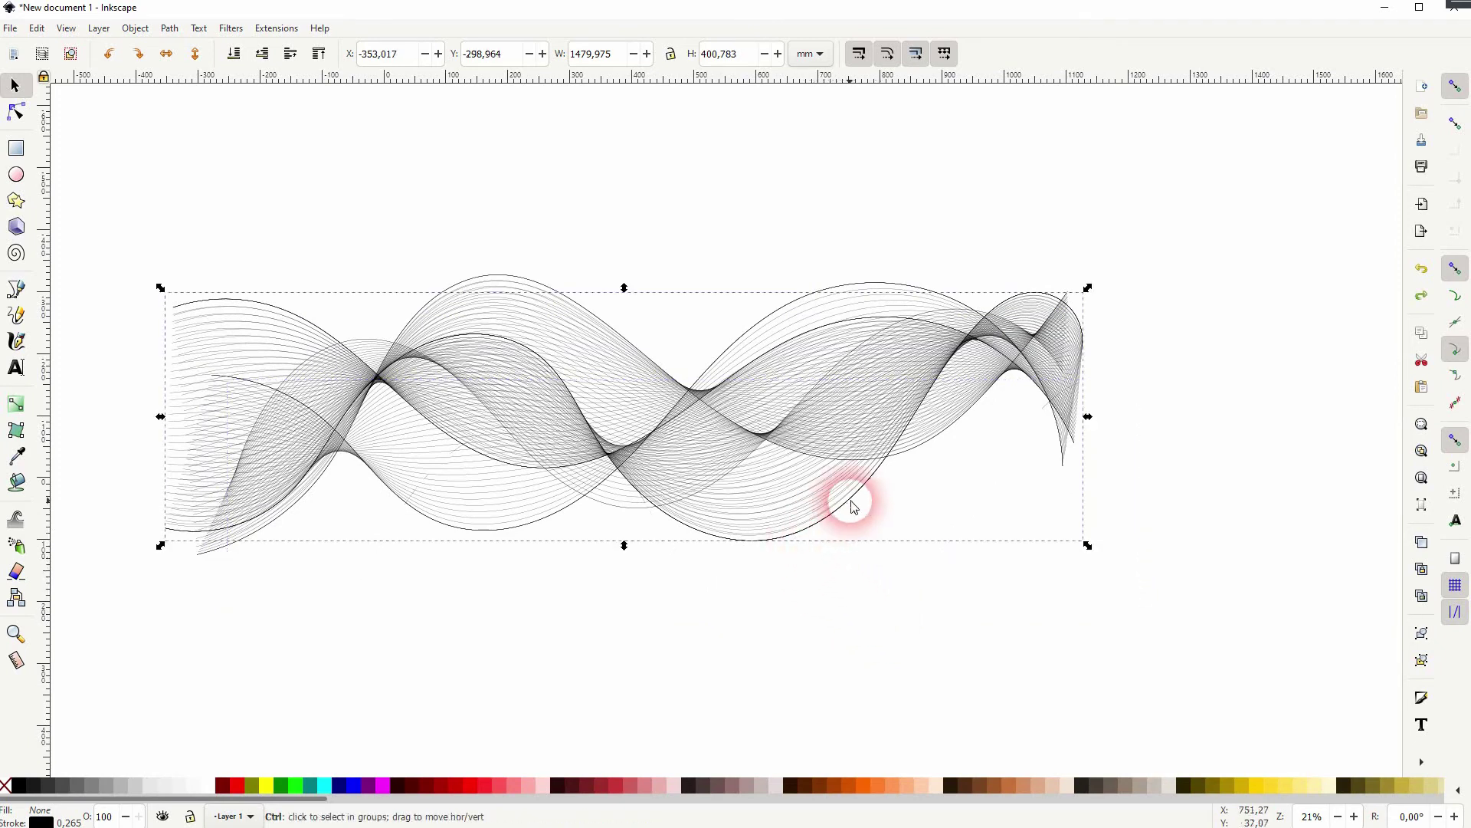
{"action": "scroll", "coordinate": [853, 506], "scroll_direction": "up", "scroll_amount": 5, "text": "ctrl"}
{"action": "left_click_drag", "start_coordinate": [859, 491], "coordinate": [956, 544]}
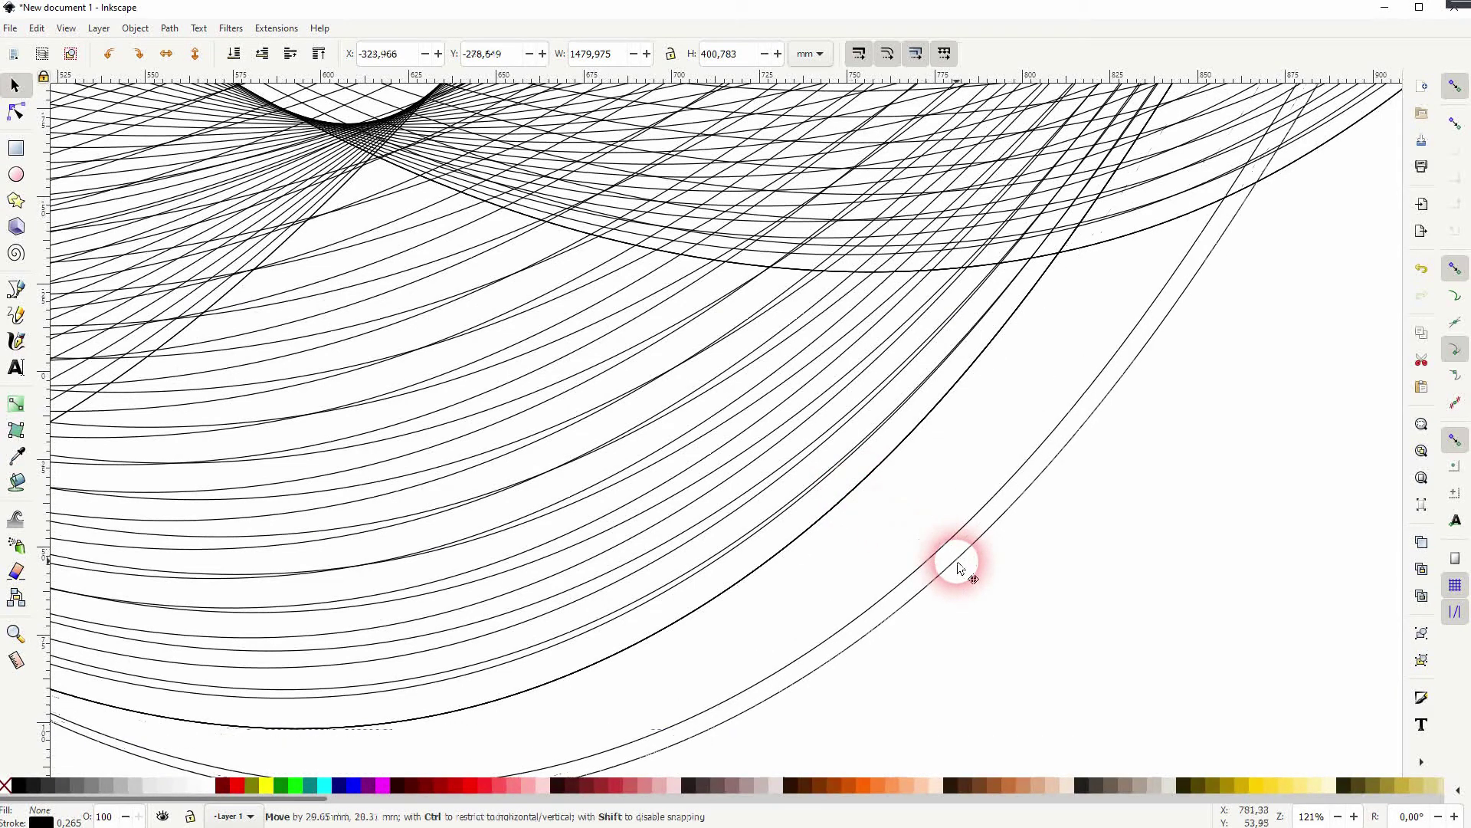
{"action": "left_click_drag", "start_coordinate": [884, 513], "coordinate": [955, 563]}
{"action": "left_click_drag", "start_coordinate": [849, 499], "coordinate": [852, 502]}
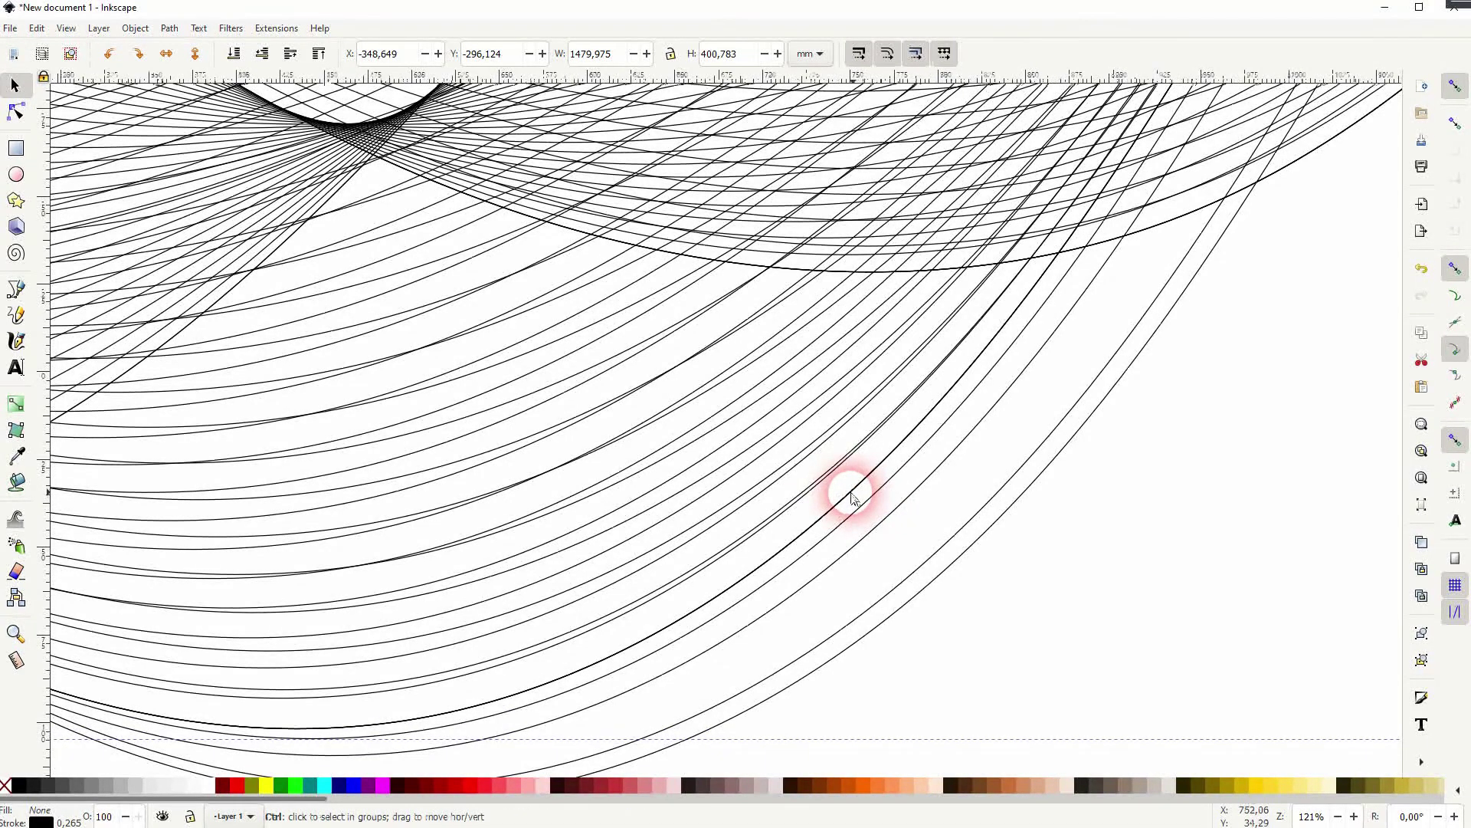
{"action": "scroll", "coordinate": [852, 497], "scroll_direction": "down", "scroll_amount": 4, "text": "ctrl"}
{"action": "scroll", "coordinate": [797, 528], "scroll_direction": "down", "scroll_amount": 1, "text": "ctrl"}
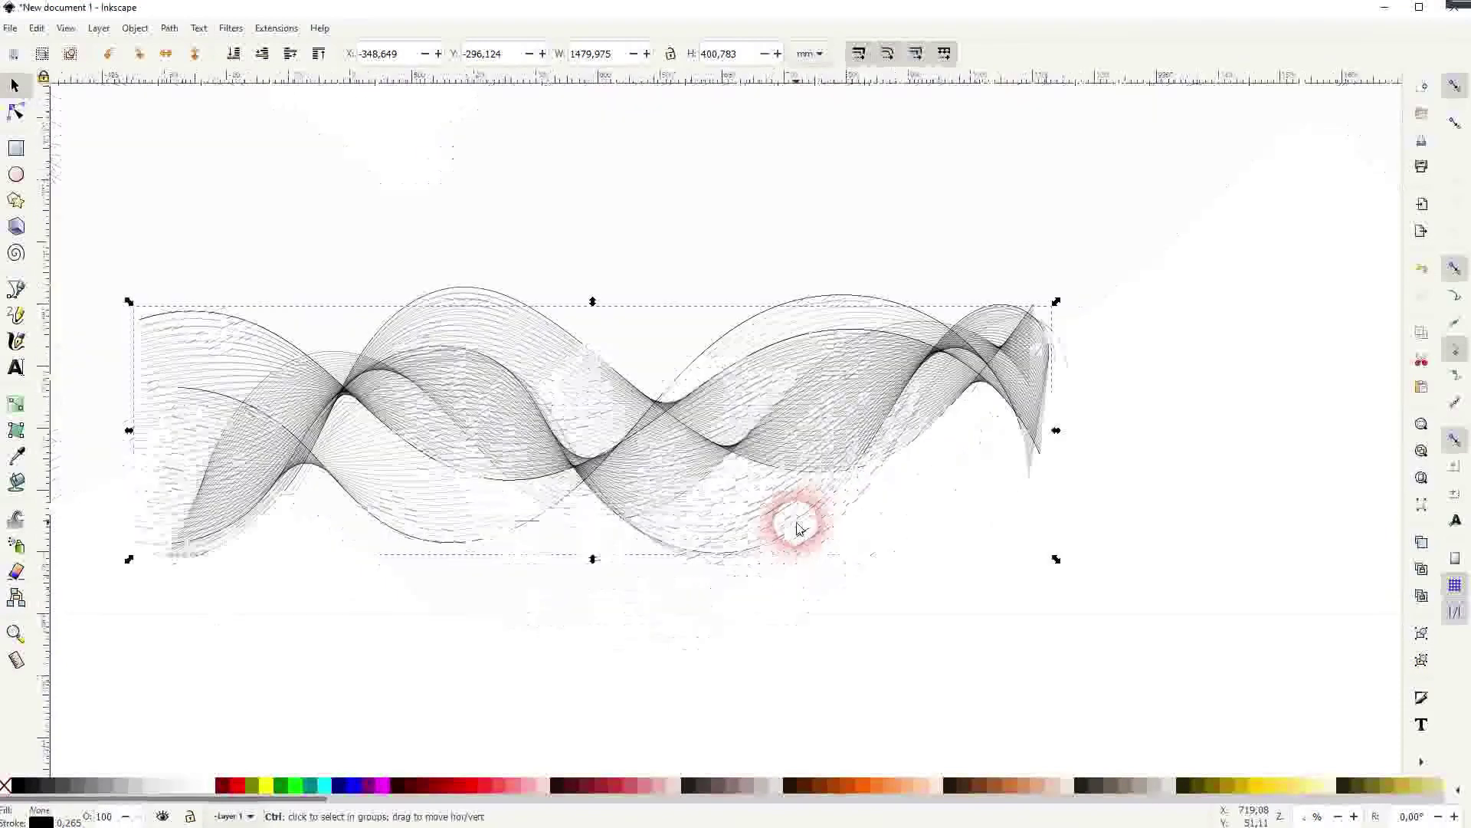
{"action": "left_click", "coordinate": [627, 651]}
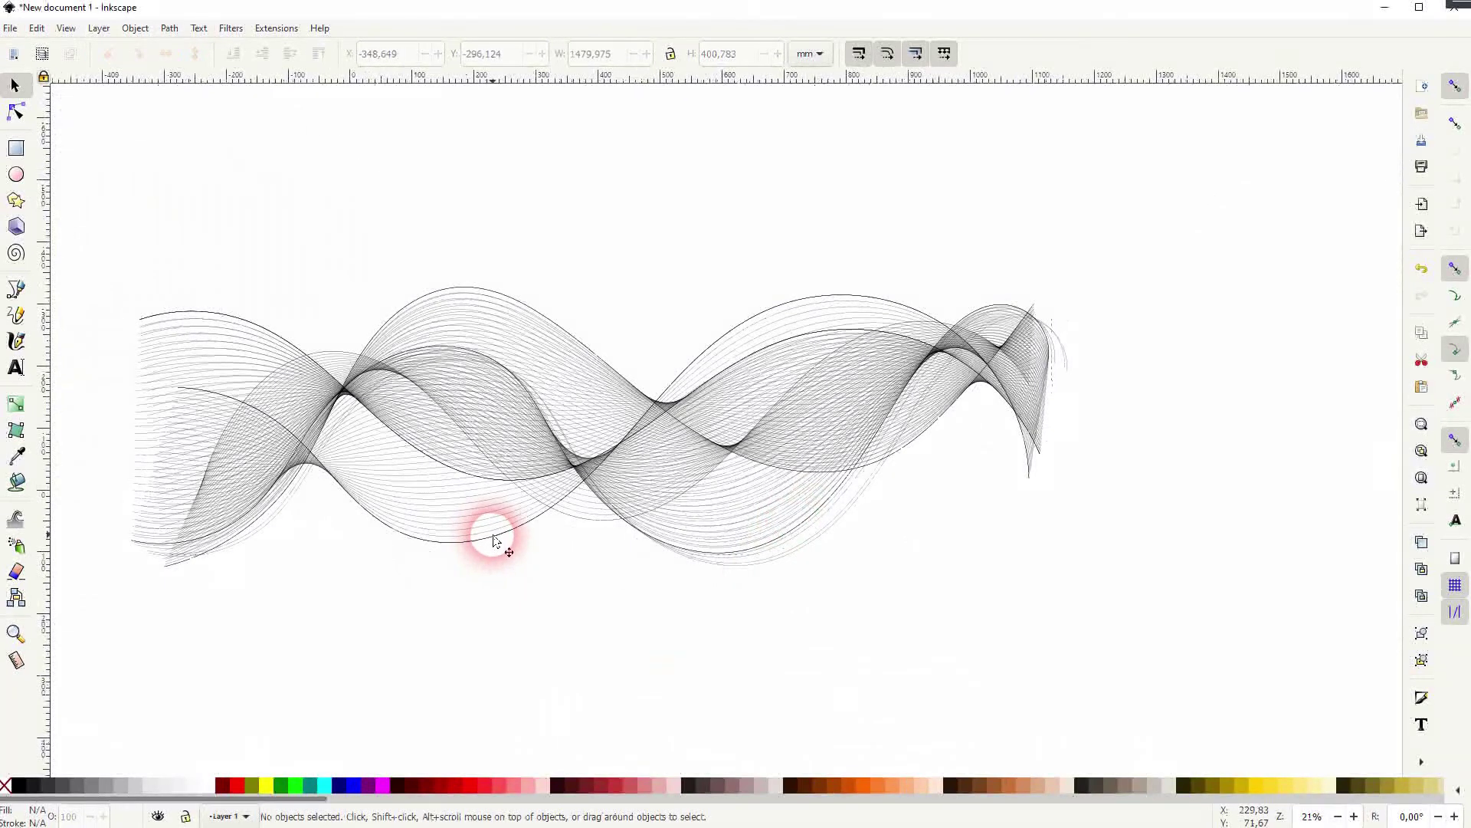
- Move another wave curve slightly and select wave paths to inspect them
{"action": "left_click_drag", "start_coordinate": [494, 540], "coordinate": [509, 550]}
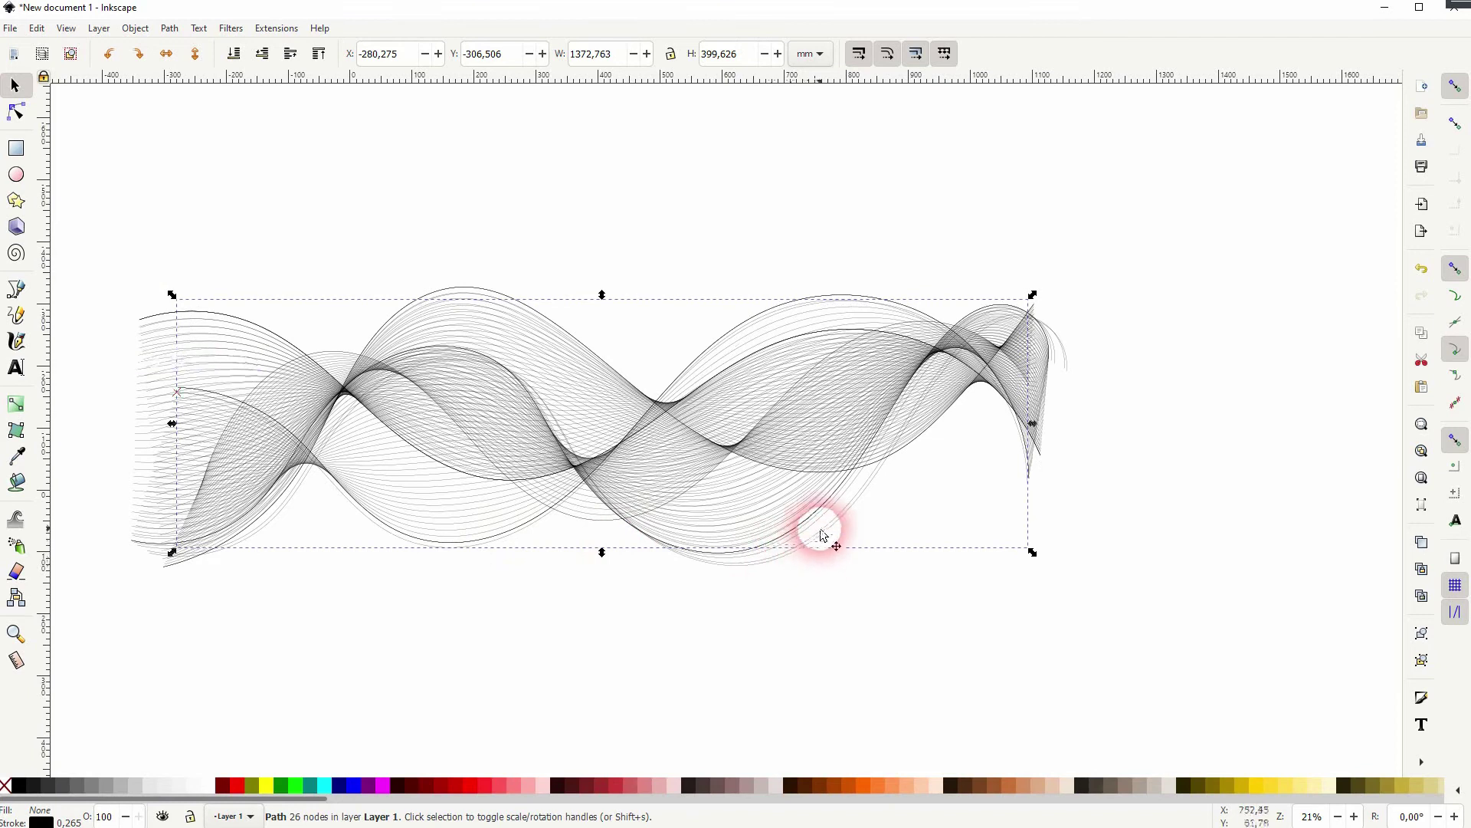
{"action": "left_click", "coordinate": [843, 530]}
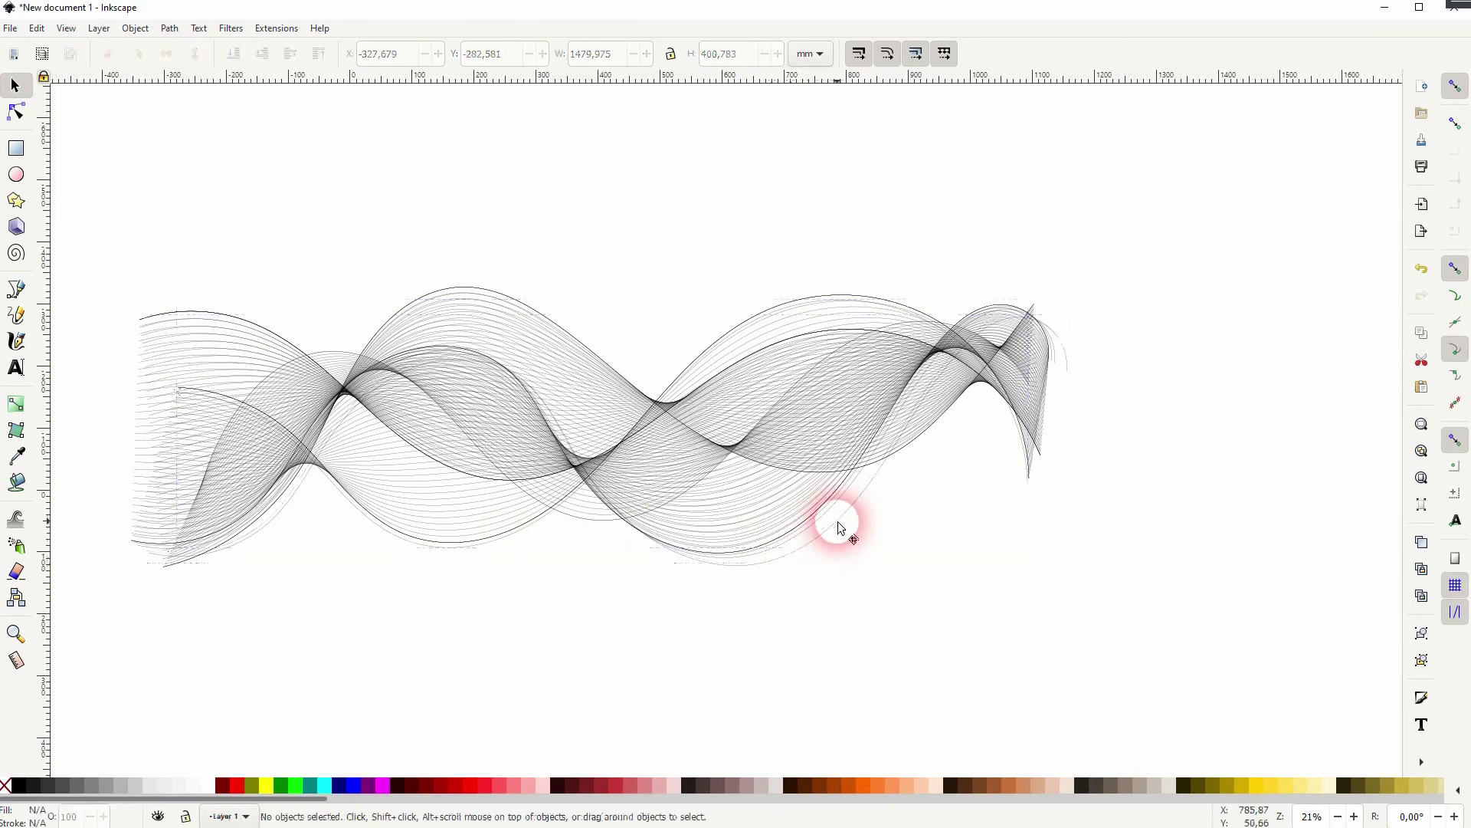
{"action": "left_click", "coordinate": [836, 518]}
{"action": "key", "text": "Escape"}
{"action": "left_click", "coordinate": [842, 505]}
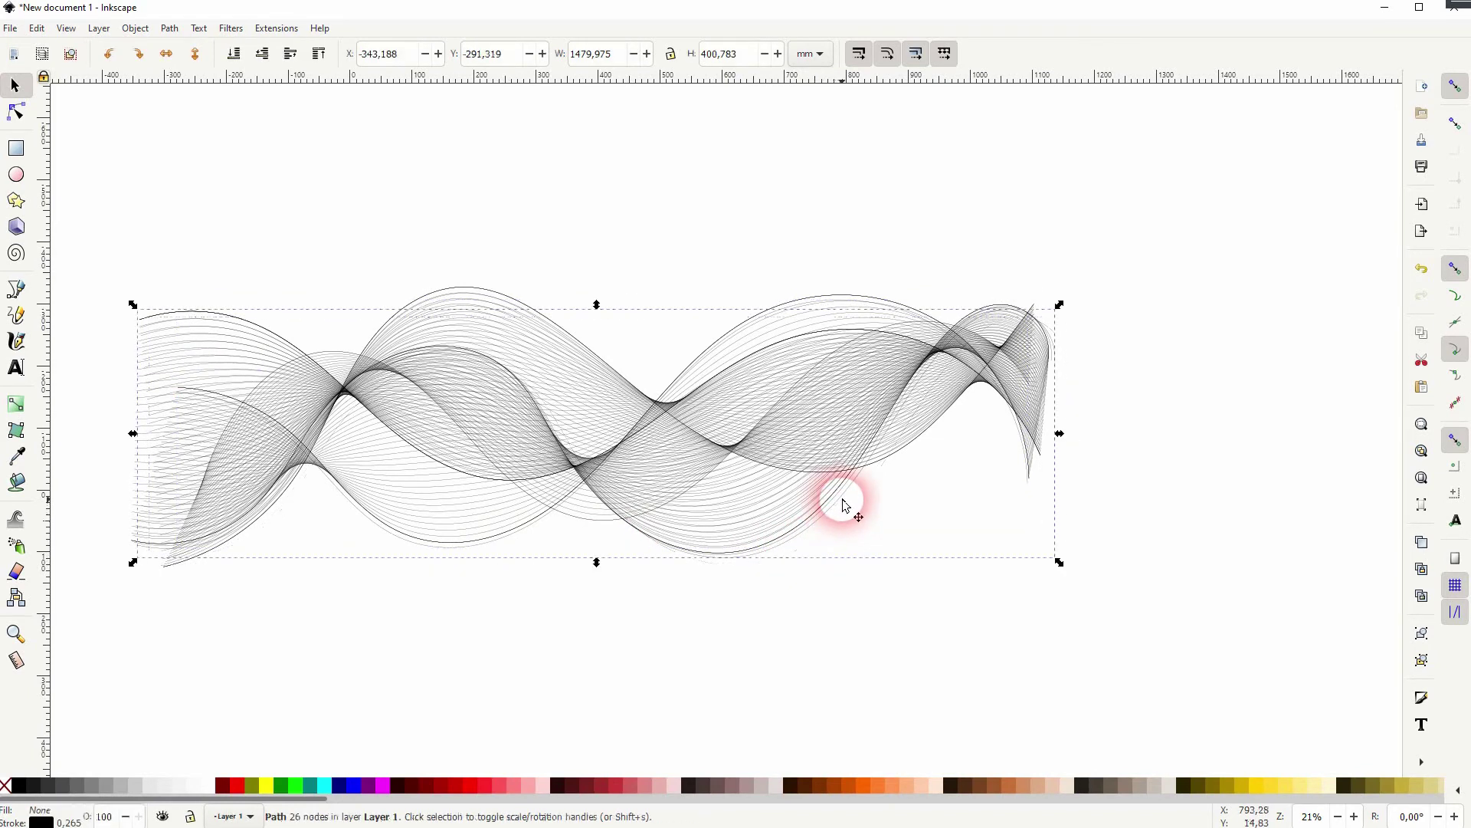
{"action": "left_click", "coordinate": [818, 276]}
- Repeatedly select the same wave path to inspect it, then clear the selection
{"action": "left_click", "coordinate": [838, 301]}
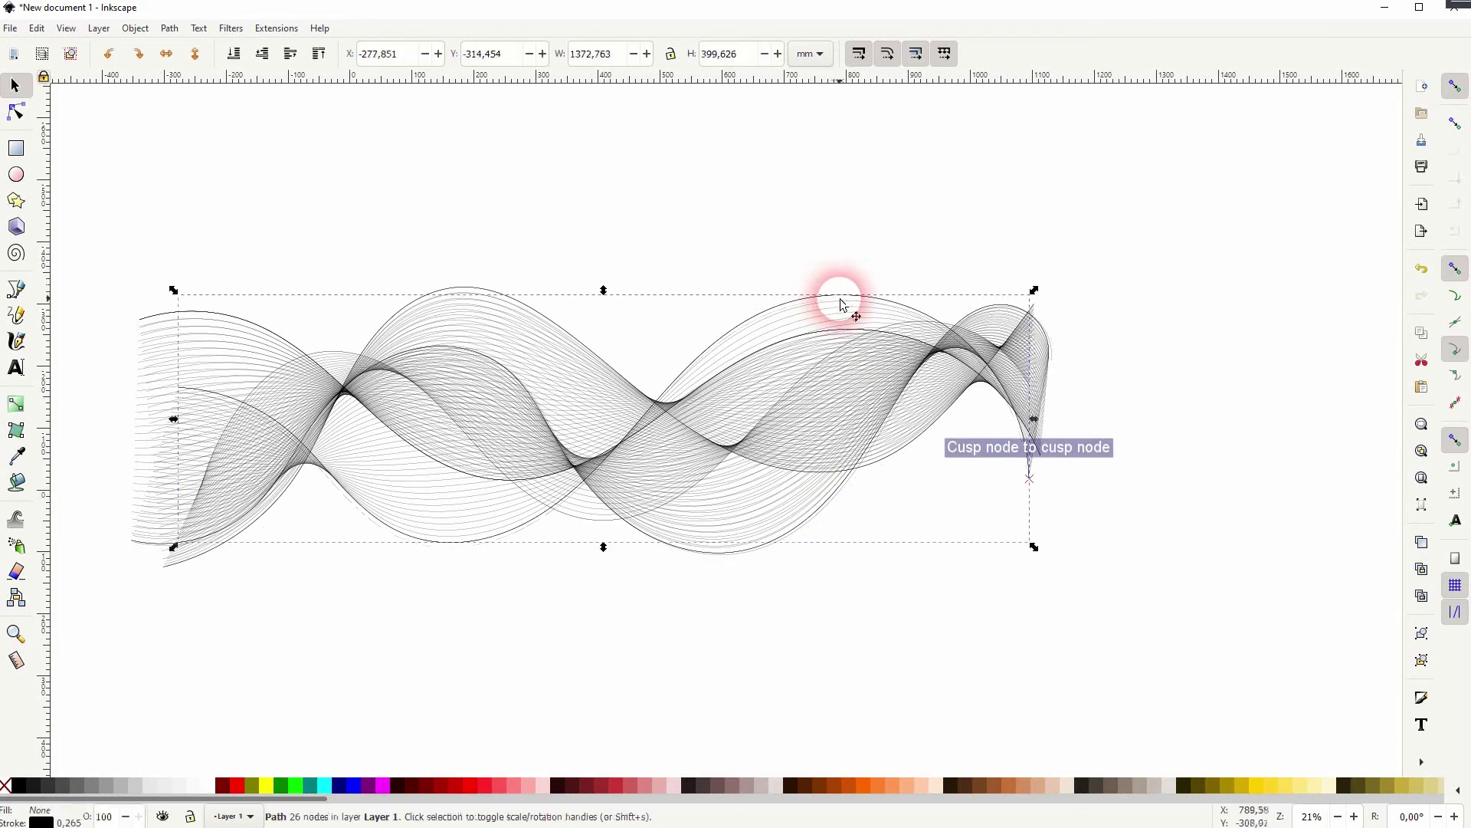
{"action": "left_click", "coordinate": [841, 300]}
{"action": "left_click", "coordinate": [842, 301]}
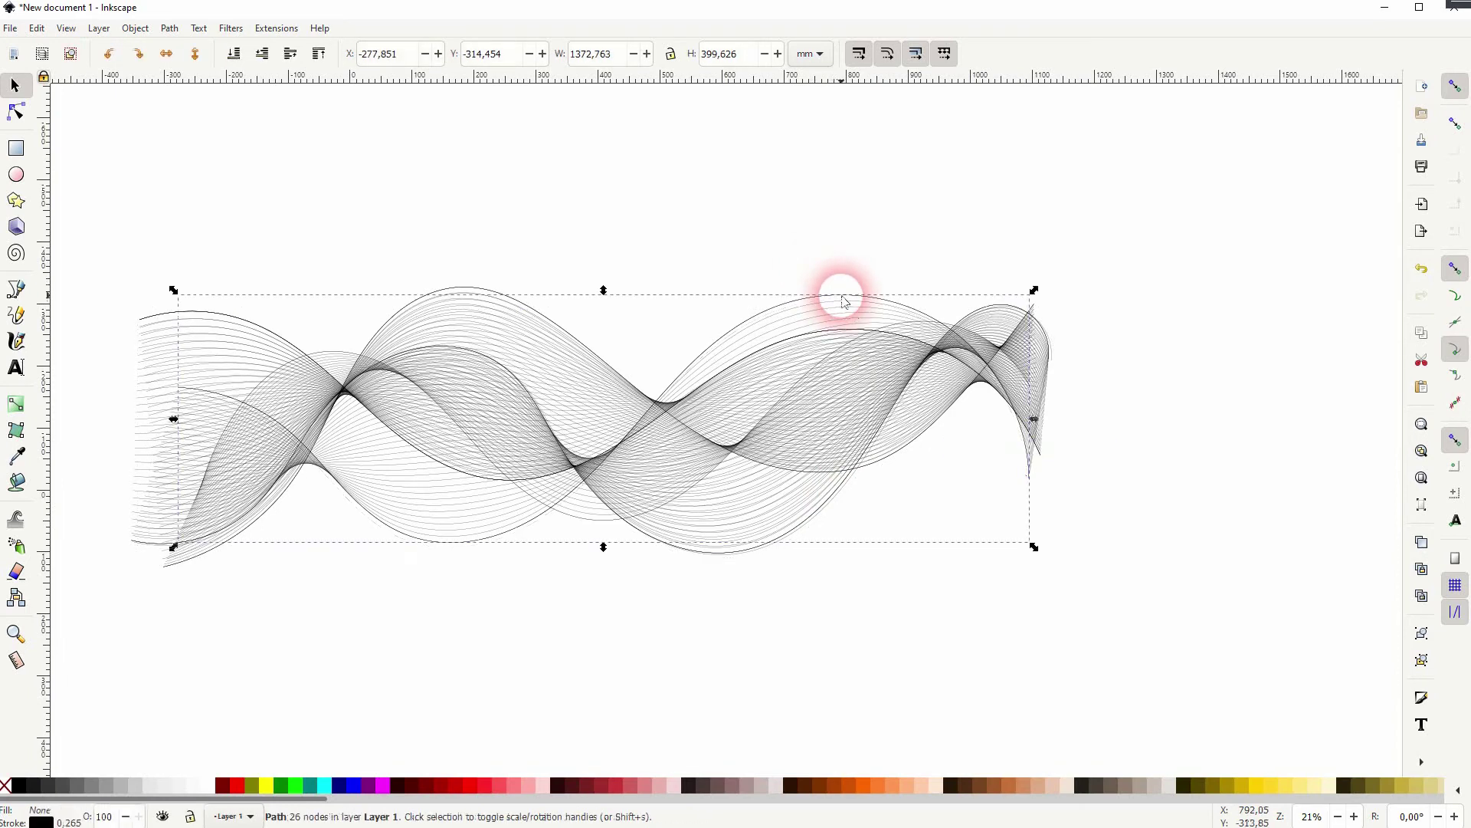
{"action": "left_click", "coordinate": [843, 301]}
{"action": "left_click", "coordinate": [822, 569]}
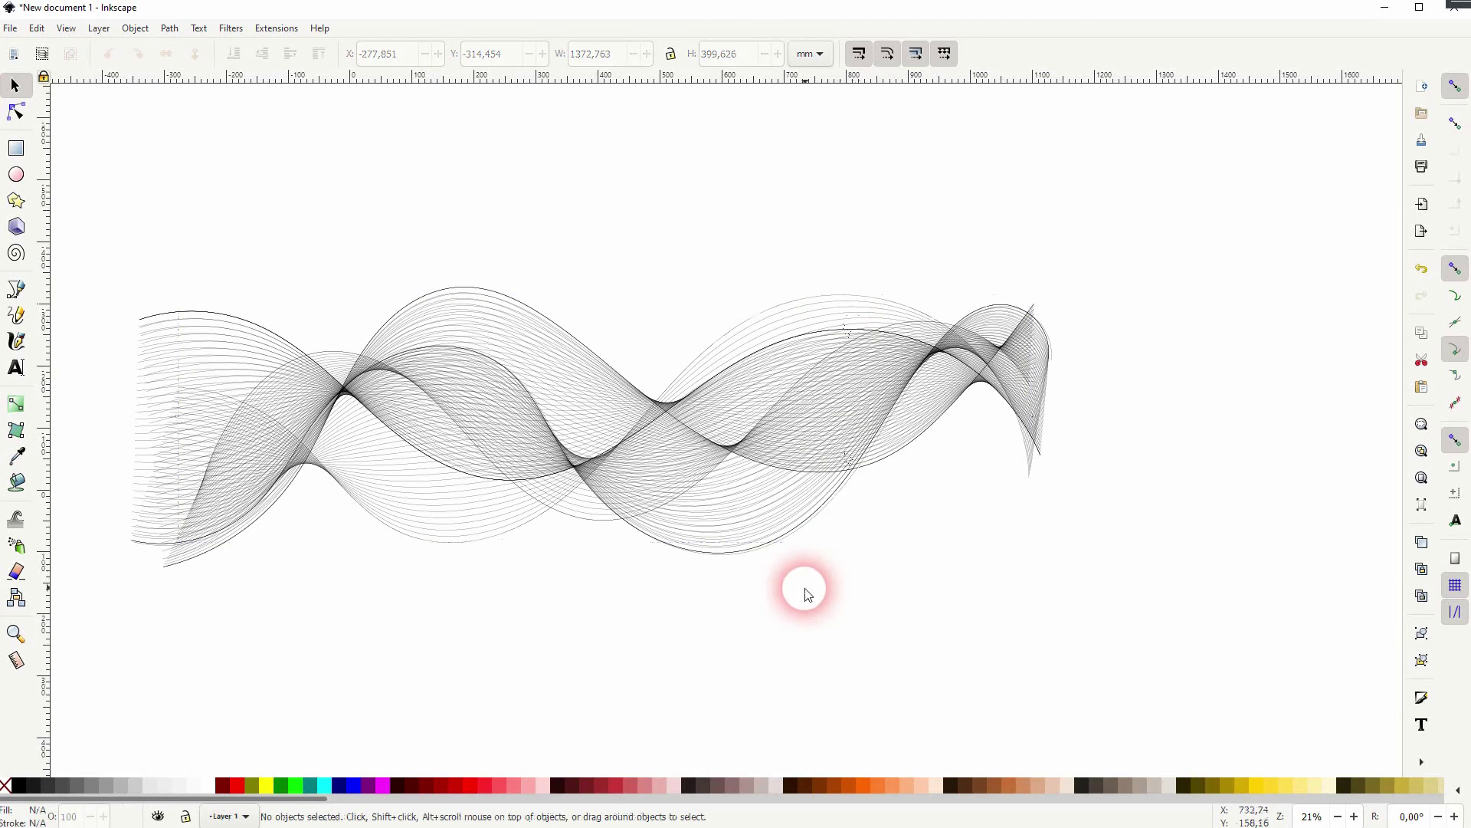
{"action": "left_click", "coordinate": [786, 540]}
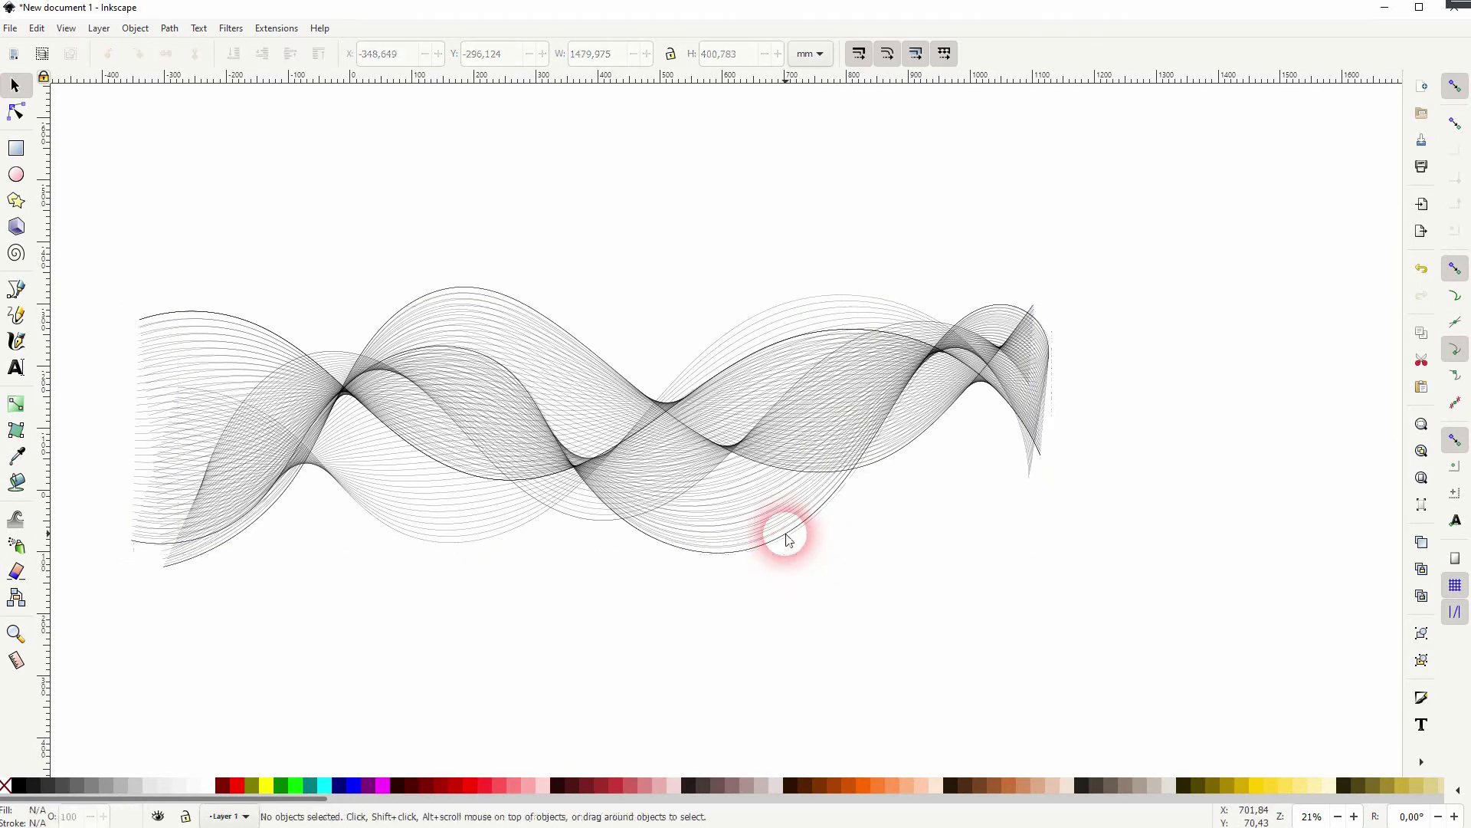
{"action": "left_click", "coordinate": [786, 540]}
{"action": "left_click", "coordinate": [786, 540]}
{"action": "left_click", "coordinate": [786, 539]}
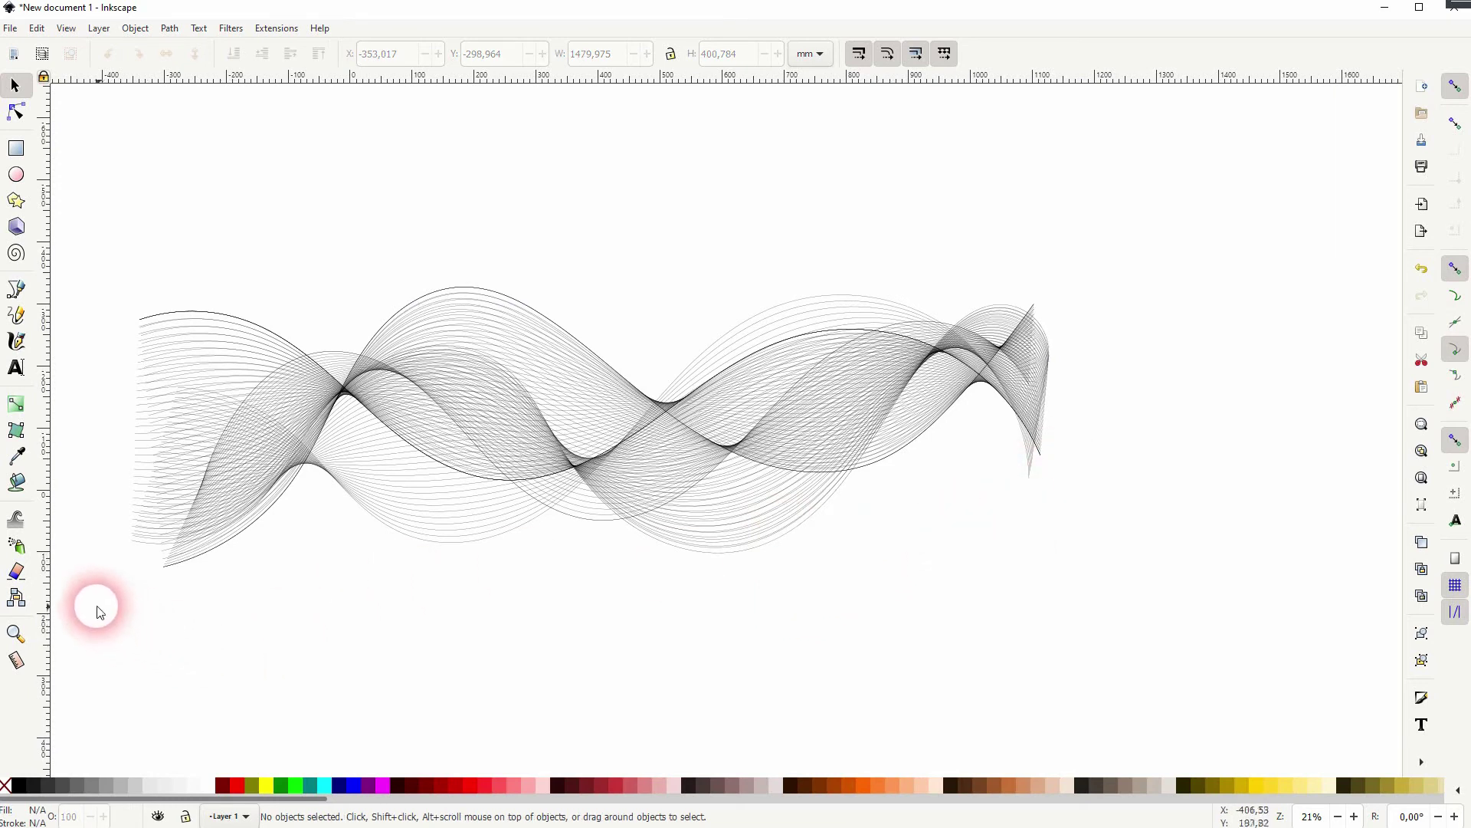
- Give all the wave curves no fill and red strokes
{"action": "left_click_drag", "start_coordinate": [95, 605], "coordinate": [1231, 170]}
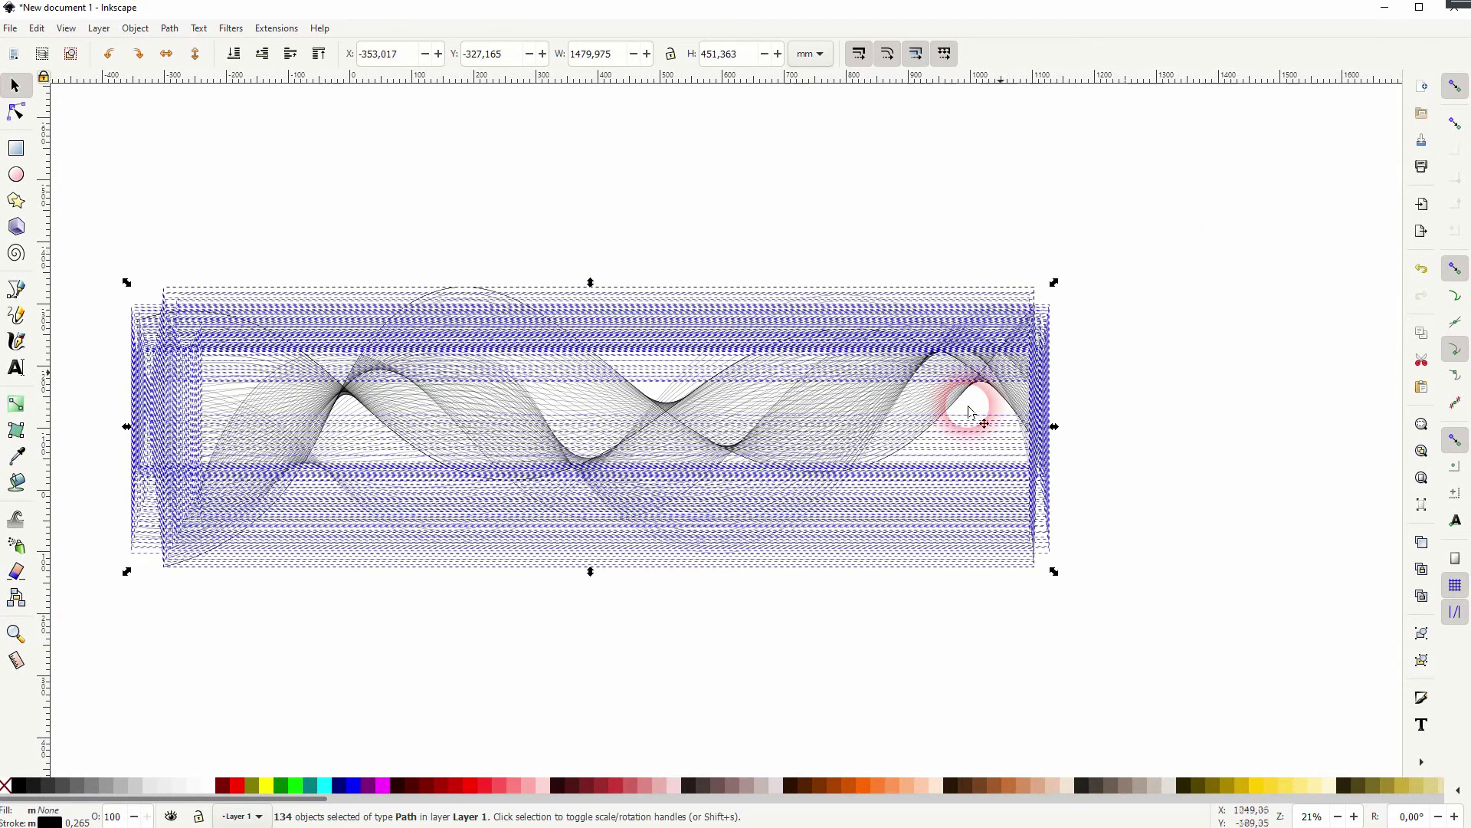
{"action": "left_click", "coordinate": [632, 787]}
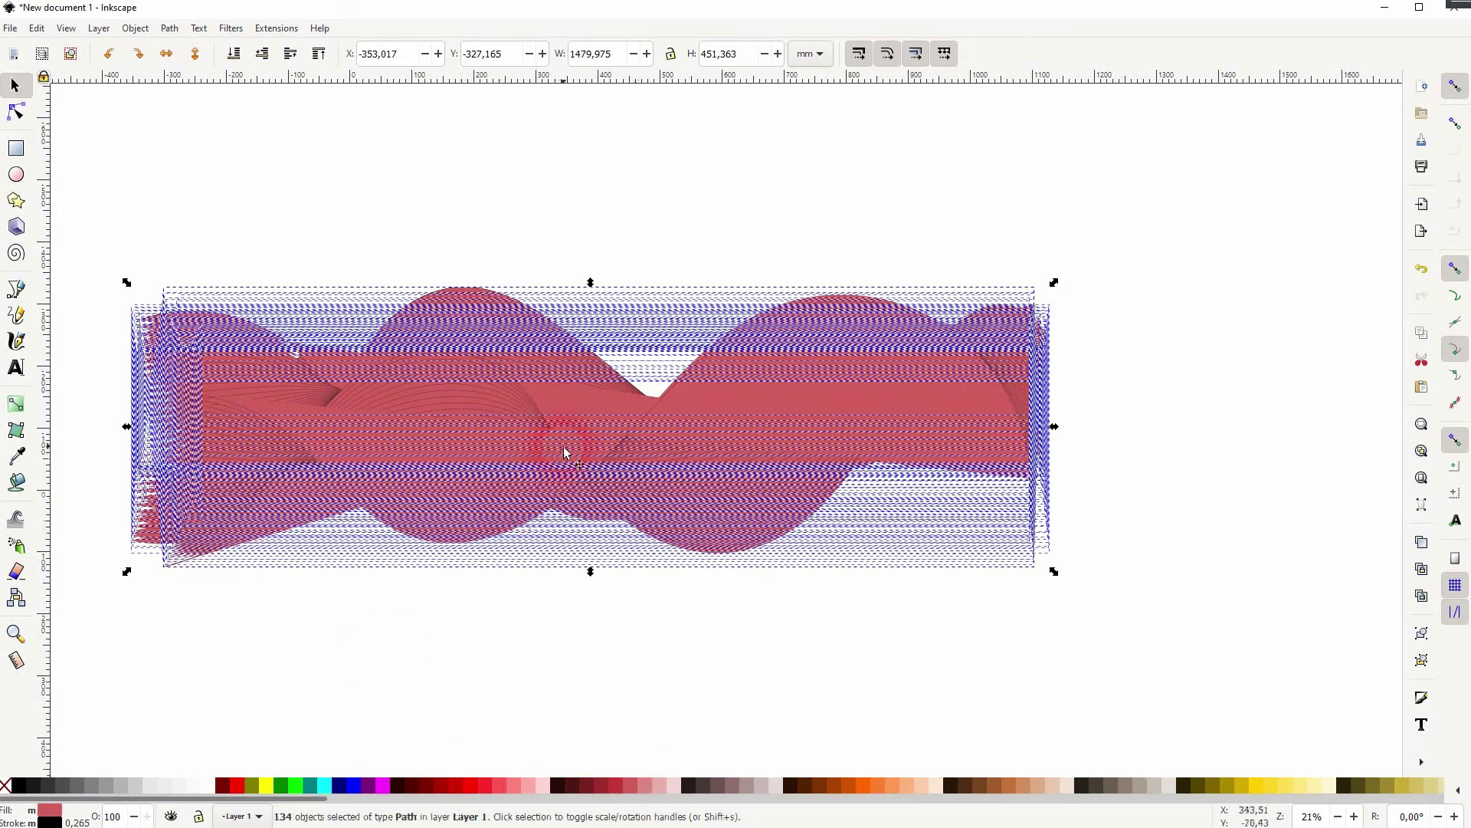
{"action": "left_click", "coordinate": [6, 786]}
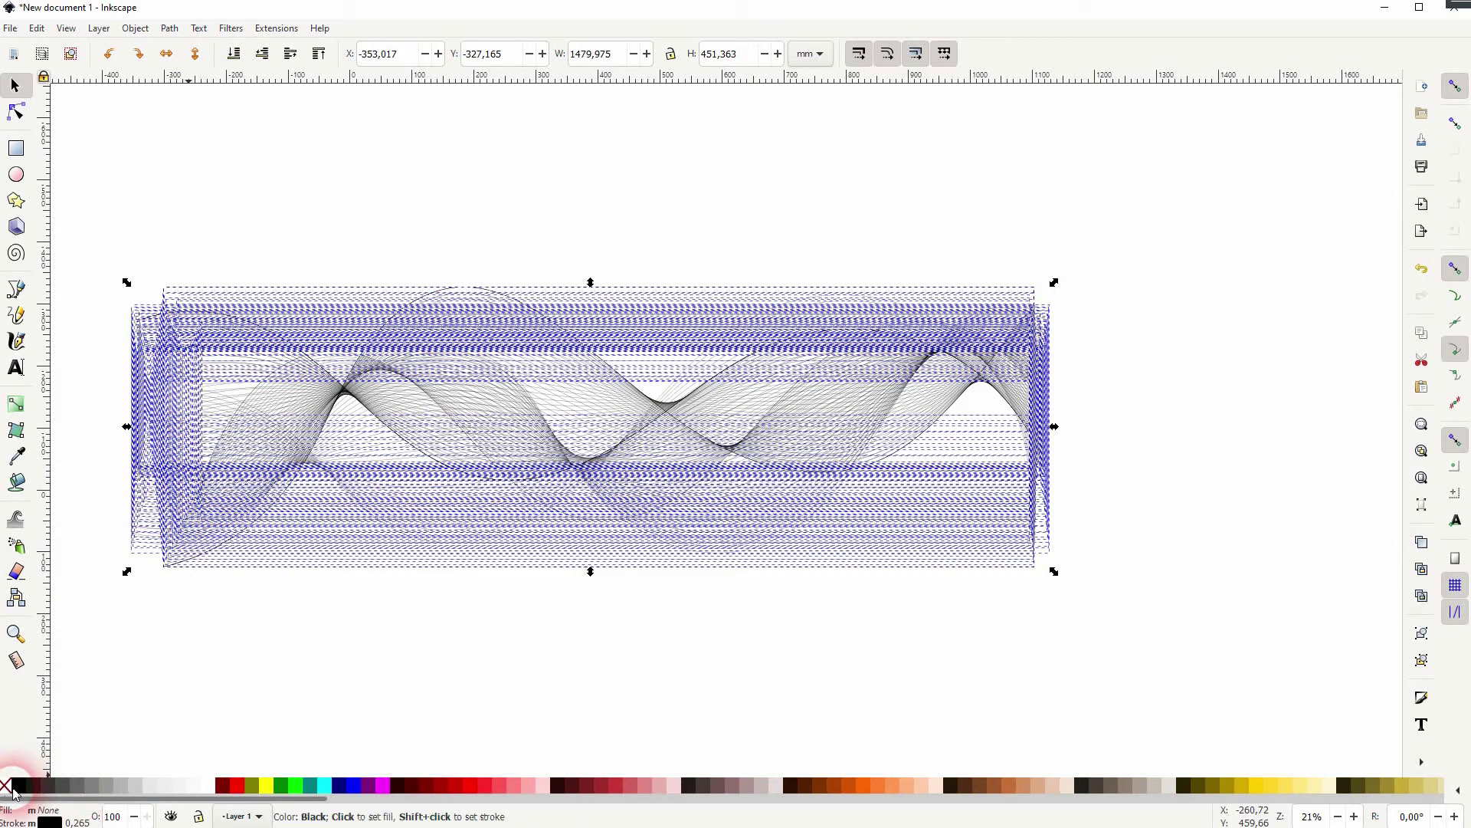
{"action": "left_click", "coordinate": [625, 781], "text": "shift"}
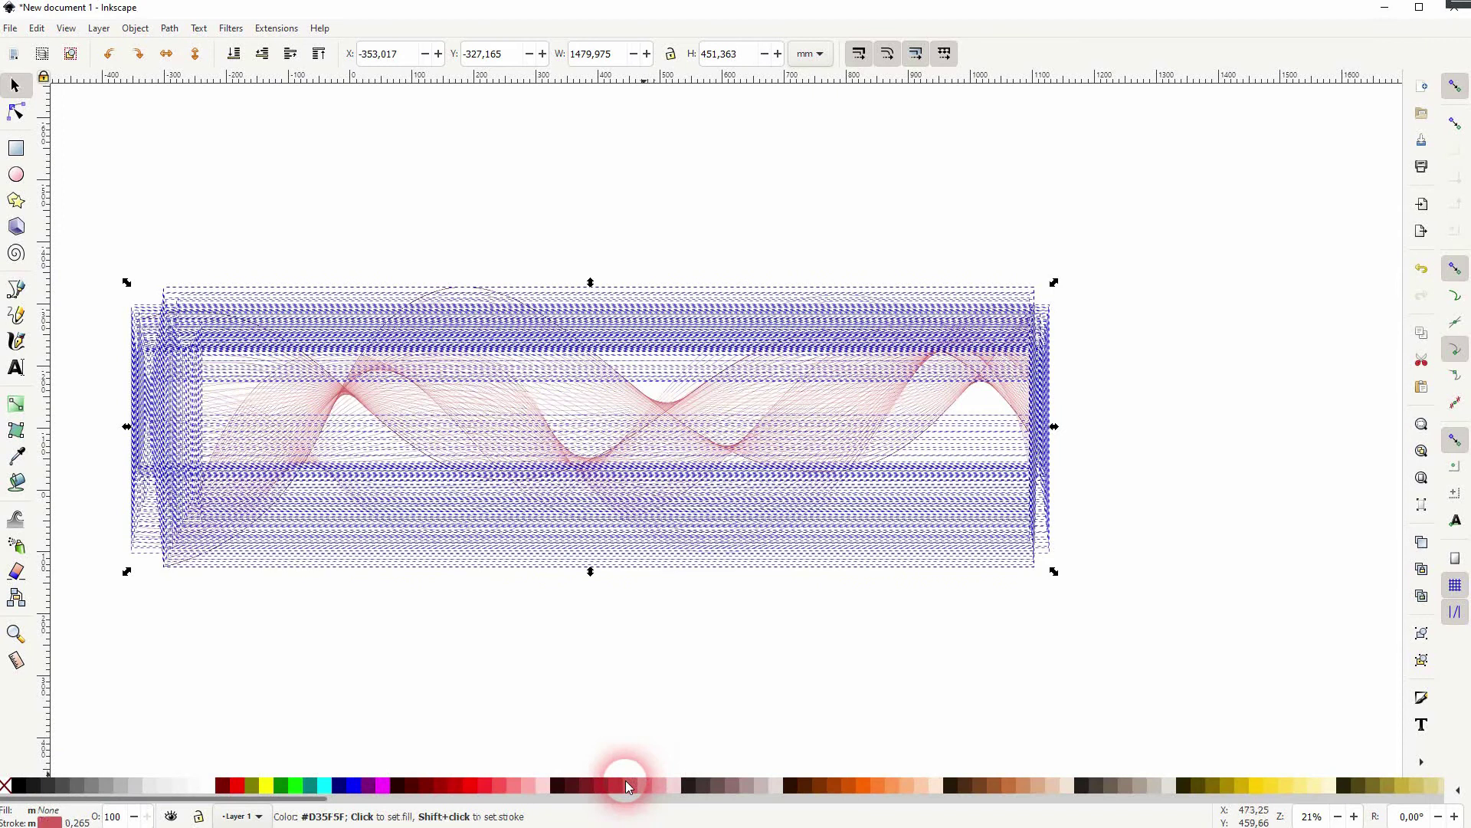
{"action": "left_click", "coordinate": [1133, 641]}
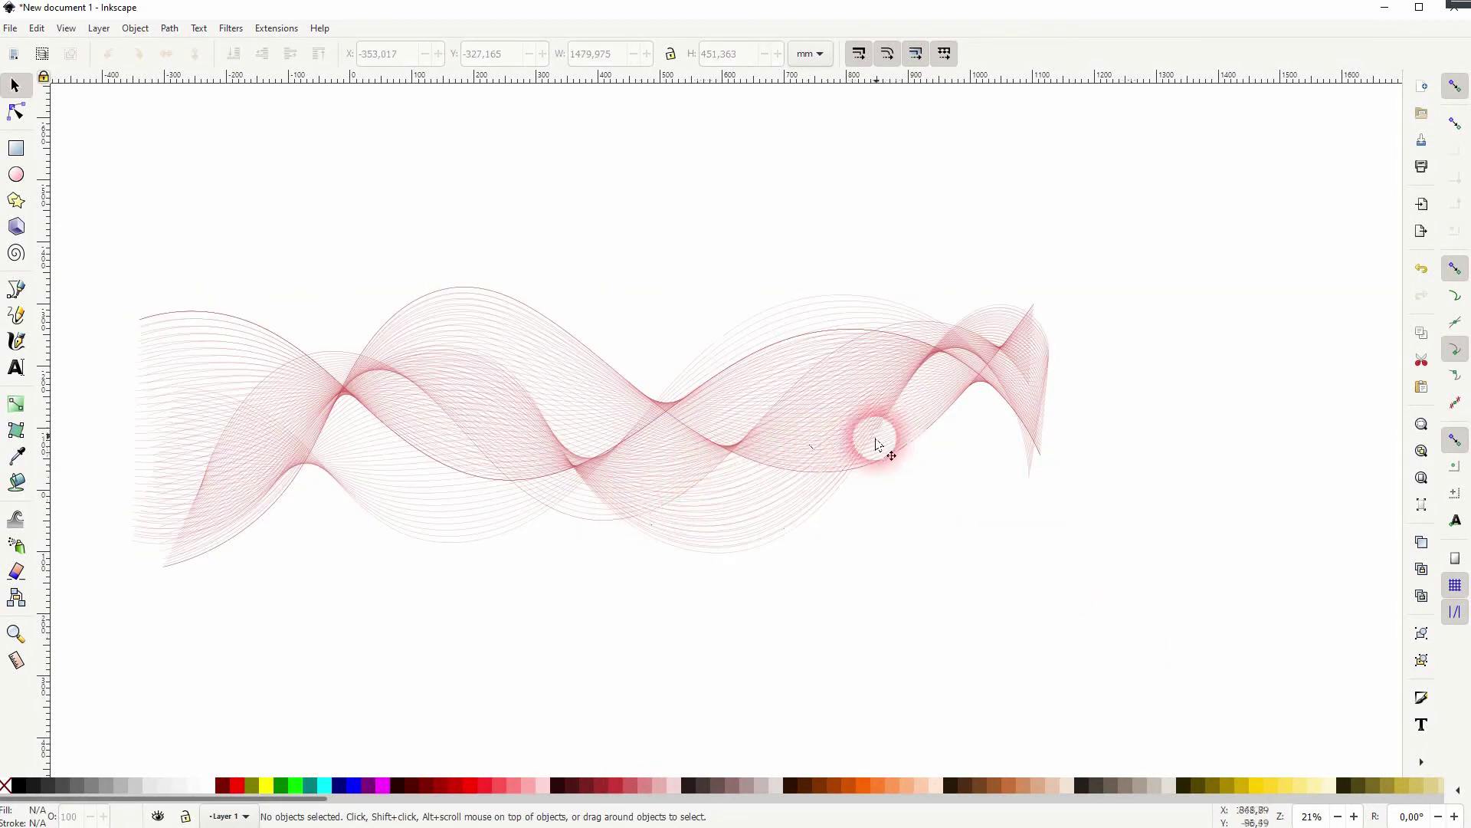
- Recolour the wave strokes to blue #2A7FFF and reselect all the curves
{"action": "left_click_drag", "start_coordinate": [88, 586], "coordinate": [1239, 161]}
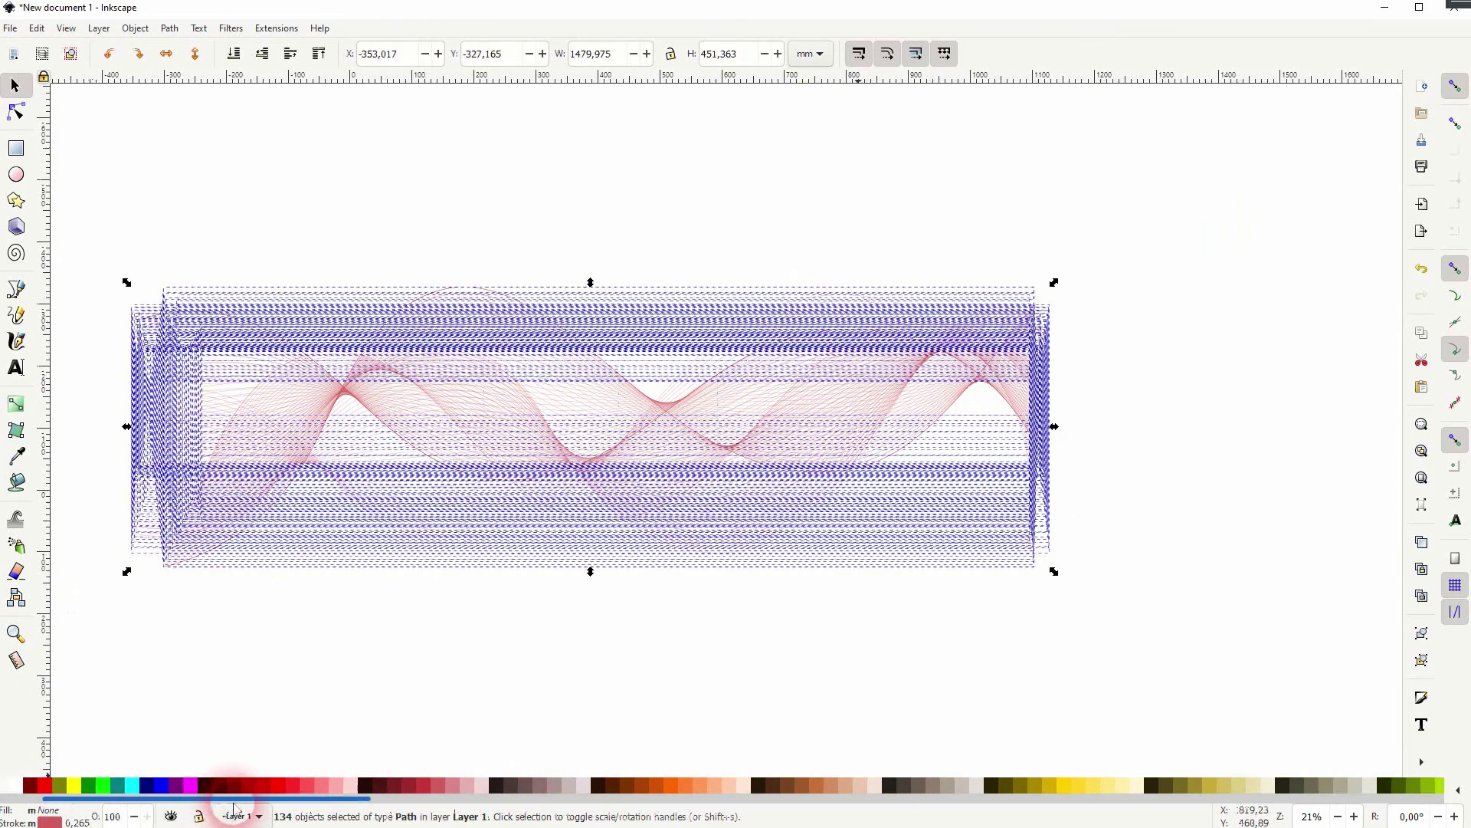
{"action": "left_click_drag", "start_coordinate": [233, 811], "coordinate": [841, 811]}
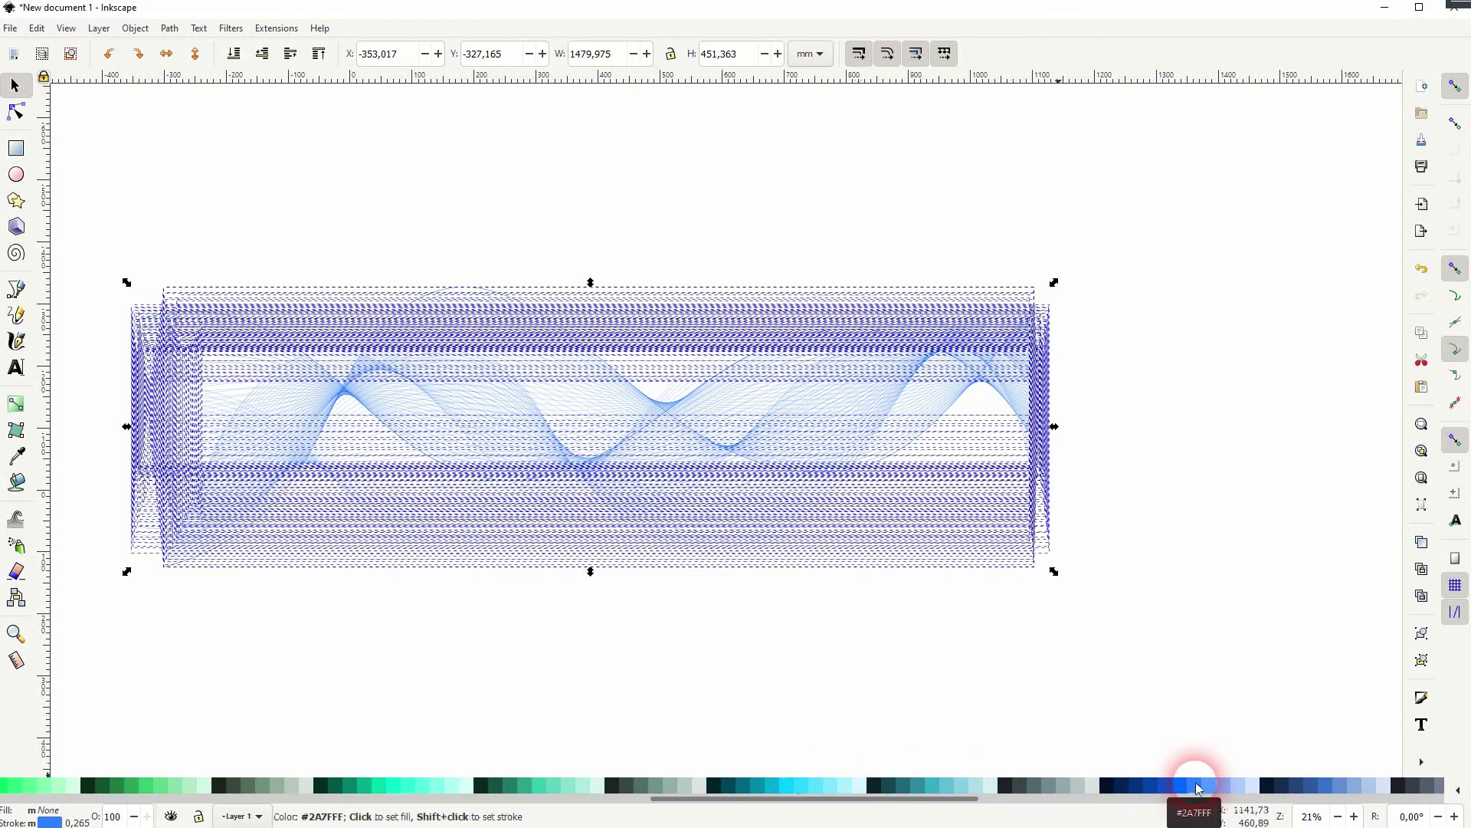
{"action": "left_click", "coordinate": [1207, 634]}
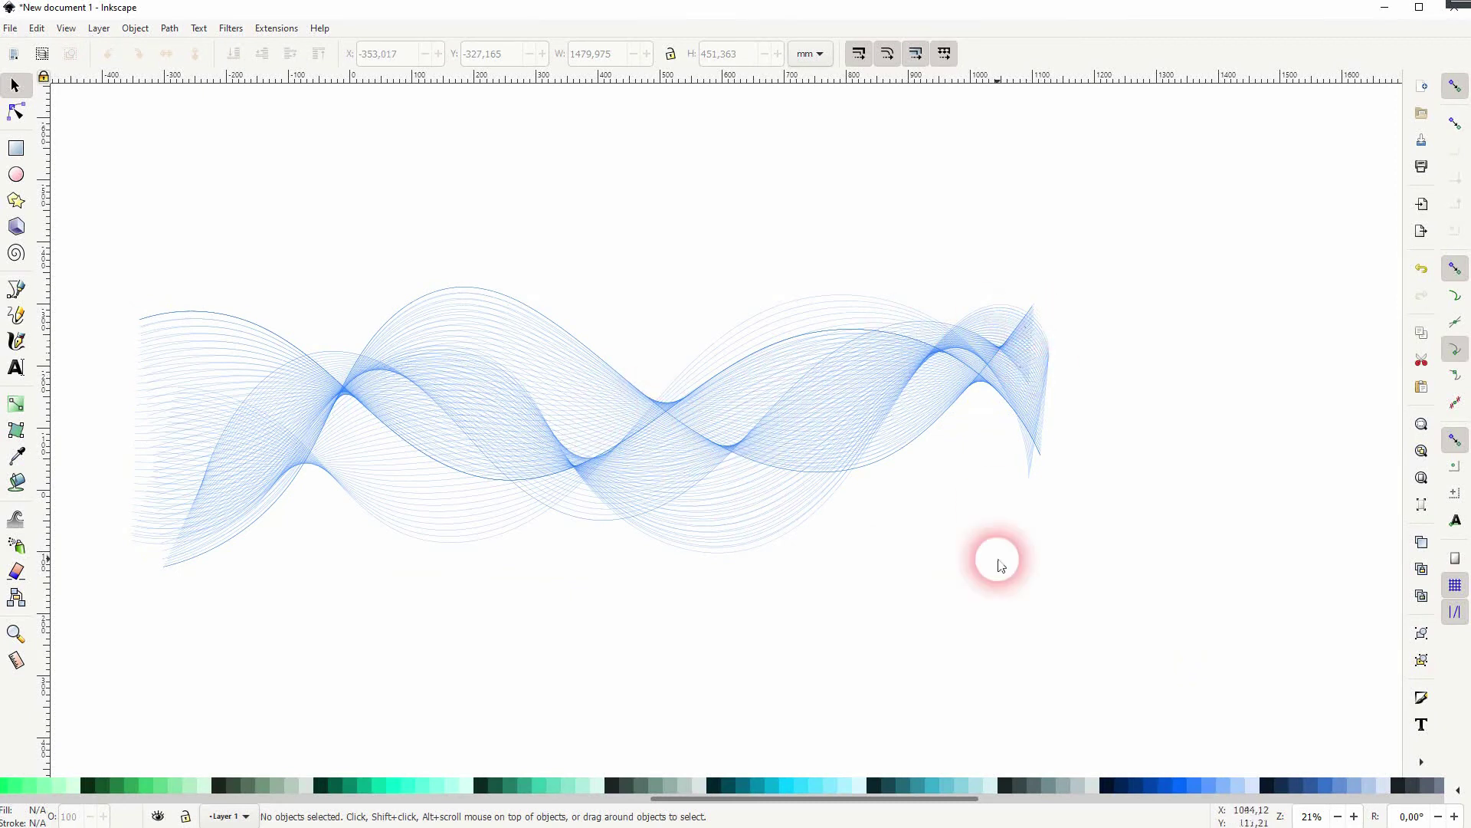
{"action": "left_click_drag", "start_coordinate": [81, 621], "coordinate": [1173, 105]}
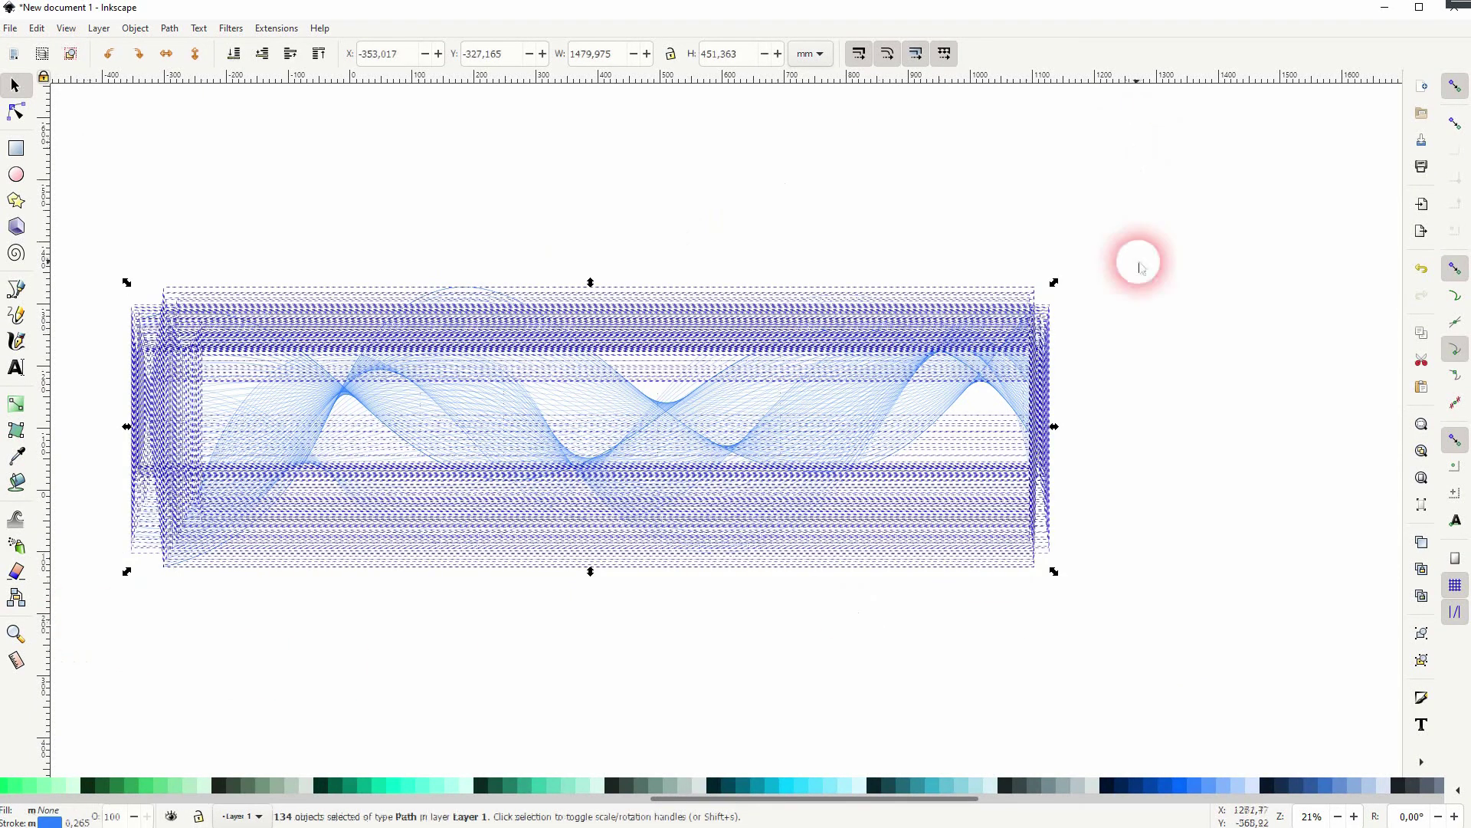
- Draw a rectangle over the middle of the wave and remove its outline
{"action": "left_click", "coordinate": [1094, 388]}
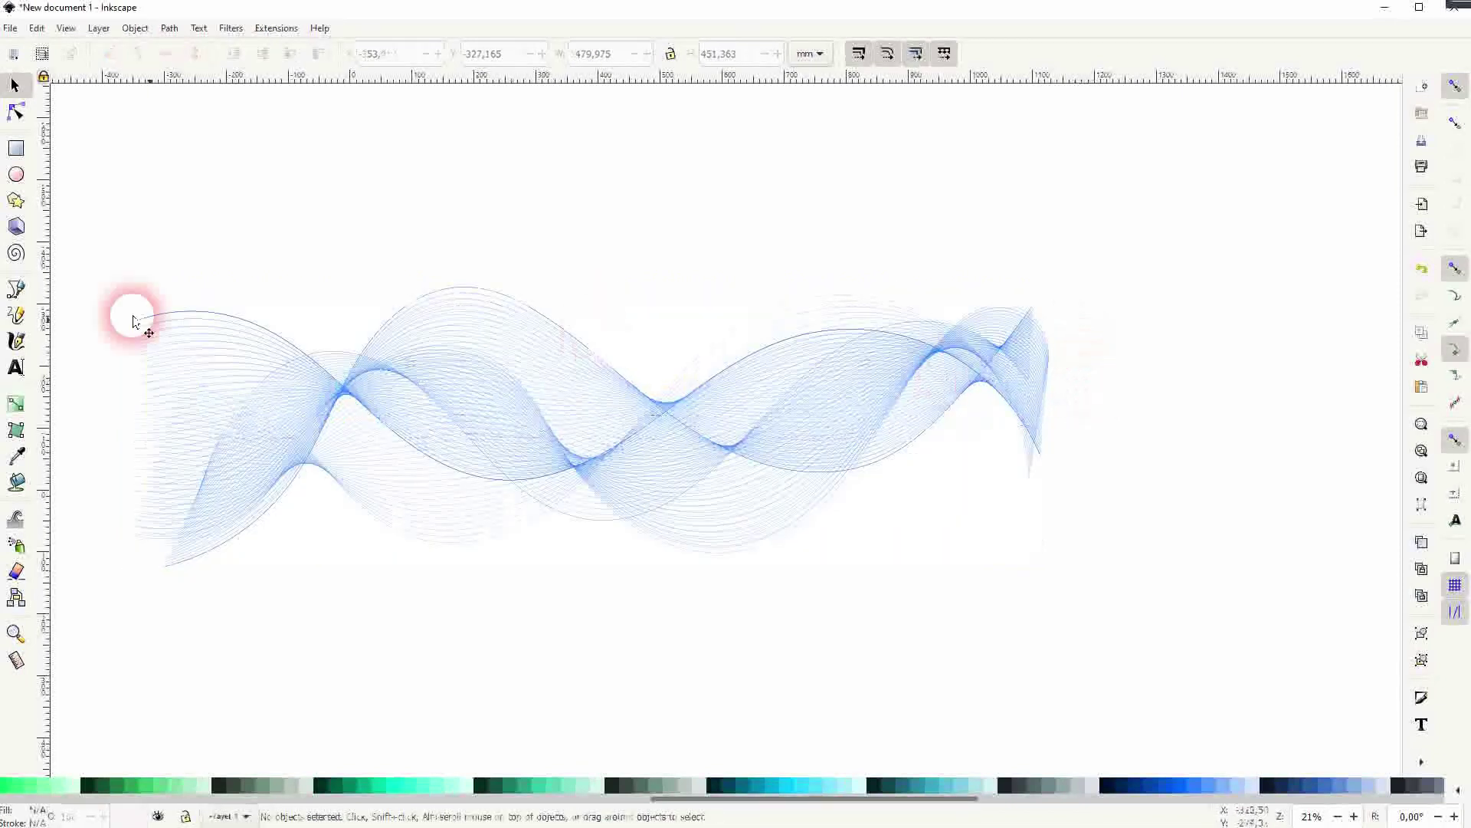
{"action": "left_click", "coordinate": [16, 147]}
{"action": "mouse_move", "coordinate": [227, 290]}
{"action": "left_mouse_down"}
{"action": "mouse_move", "coordinate": [1024, 599]}
{"action": "mouse_move", "coordinate": [981, 589]}
{"action": "left_mouse_up"}
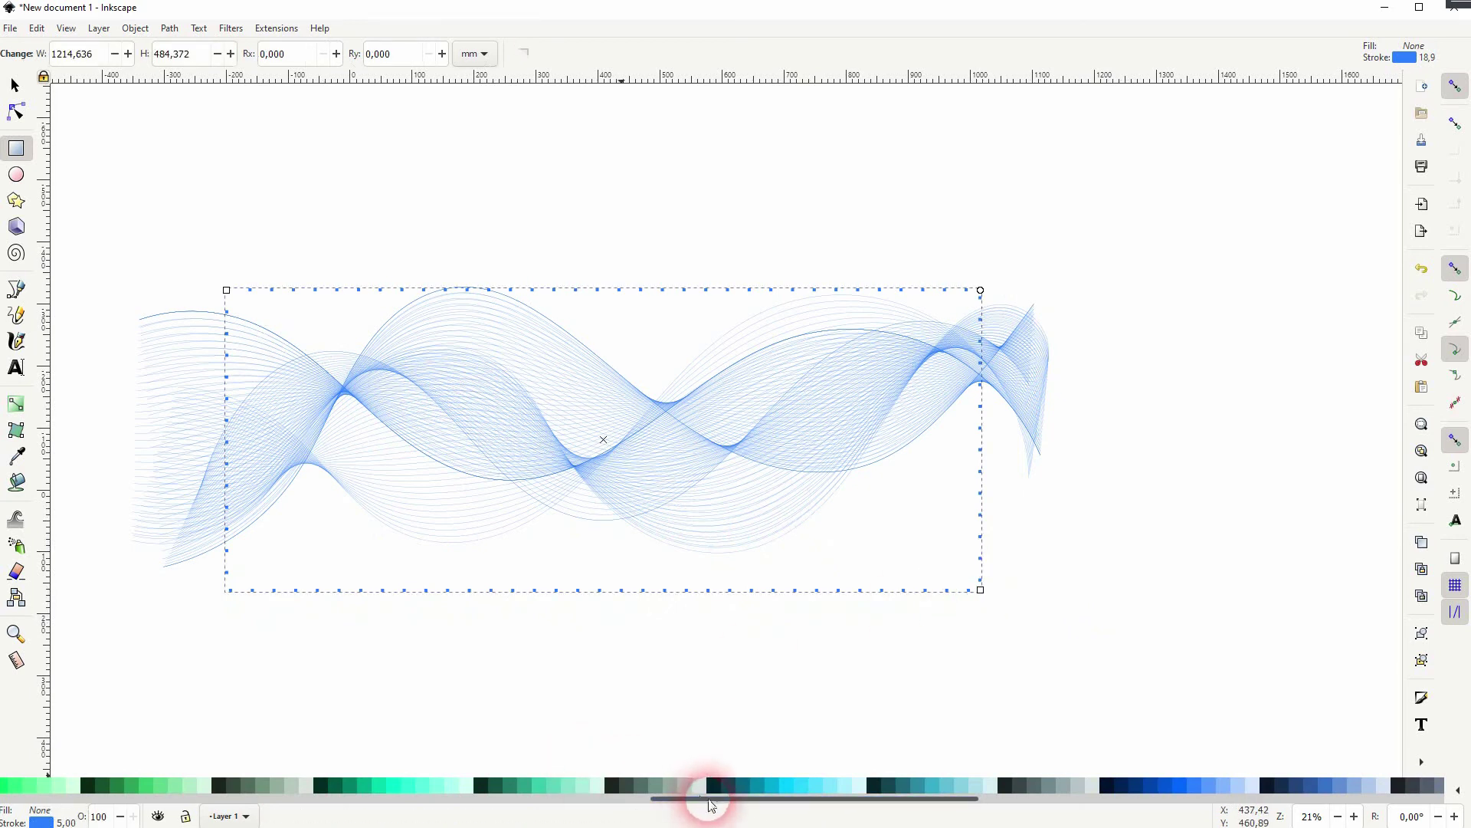
{"action": "left_click_drag", "start_coordinate": [709, 805], "coordinate": [52, 805]}
{"action": "left_click", "coordinate": [7, 784], "text": "shift"}
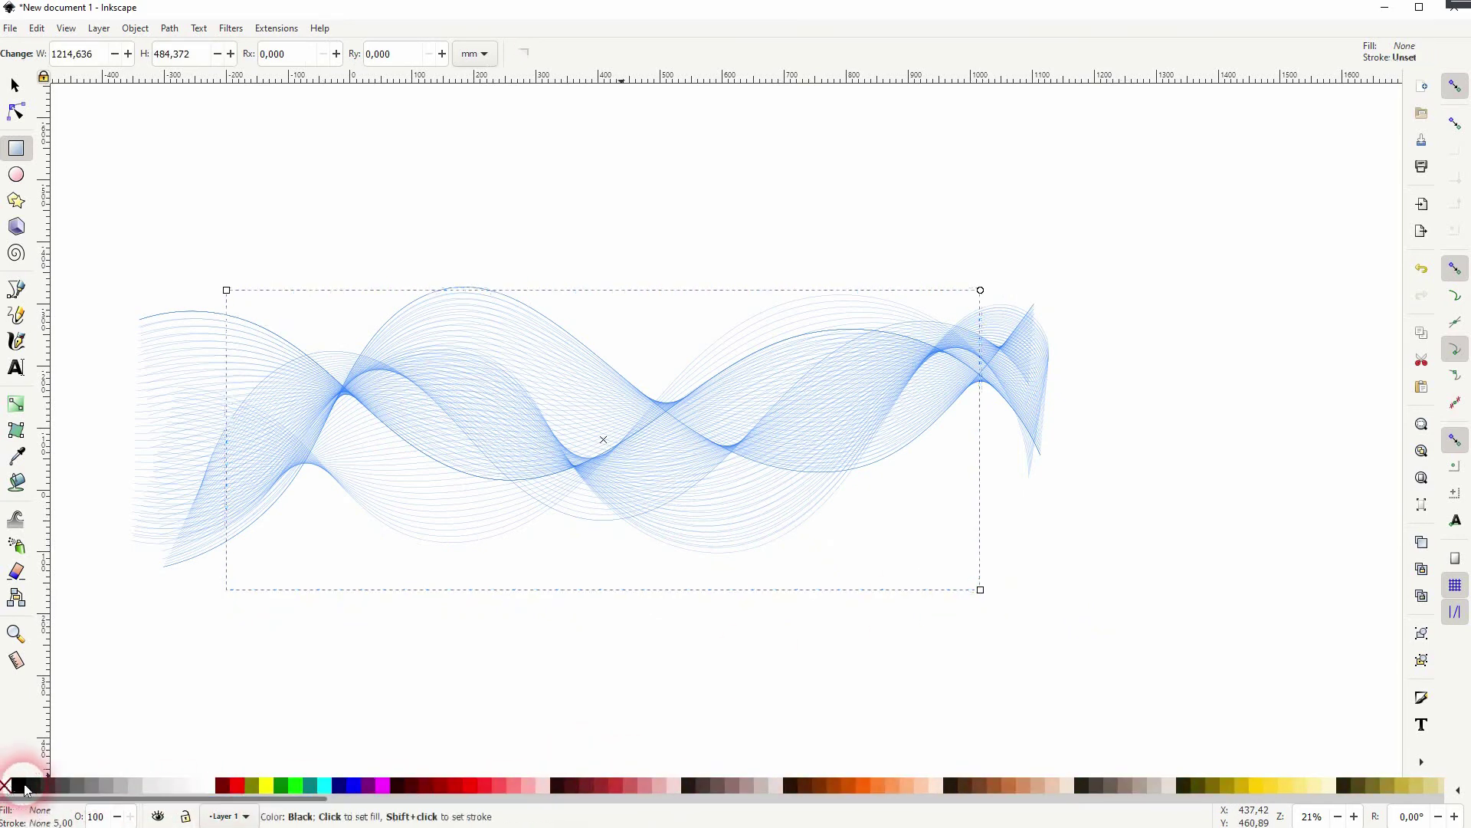
- Group all the wave curves with Ctrl+G, leaving the rectangle out
{"action": "left_click", "coordinate": [15, 85]}
{"action": "left_click_drag", "start_coordinate": [84, 632], "coordinate": [1270, 104]}
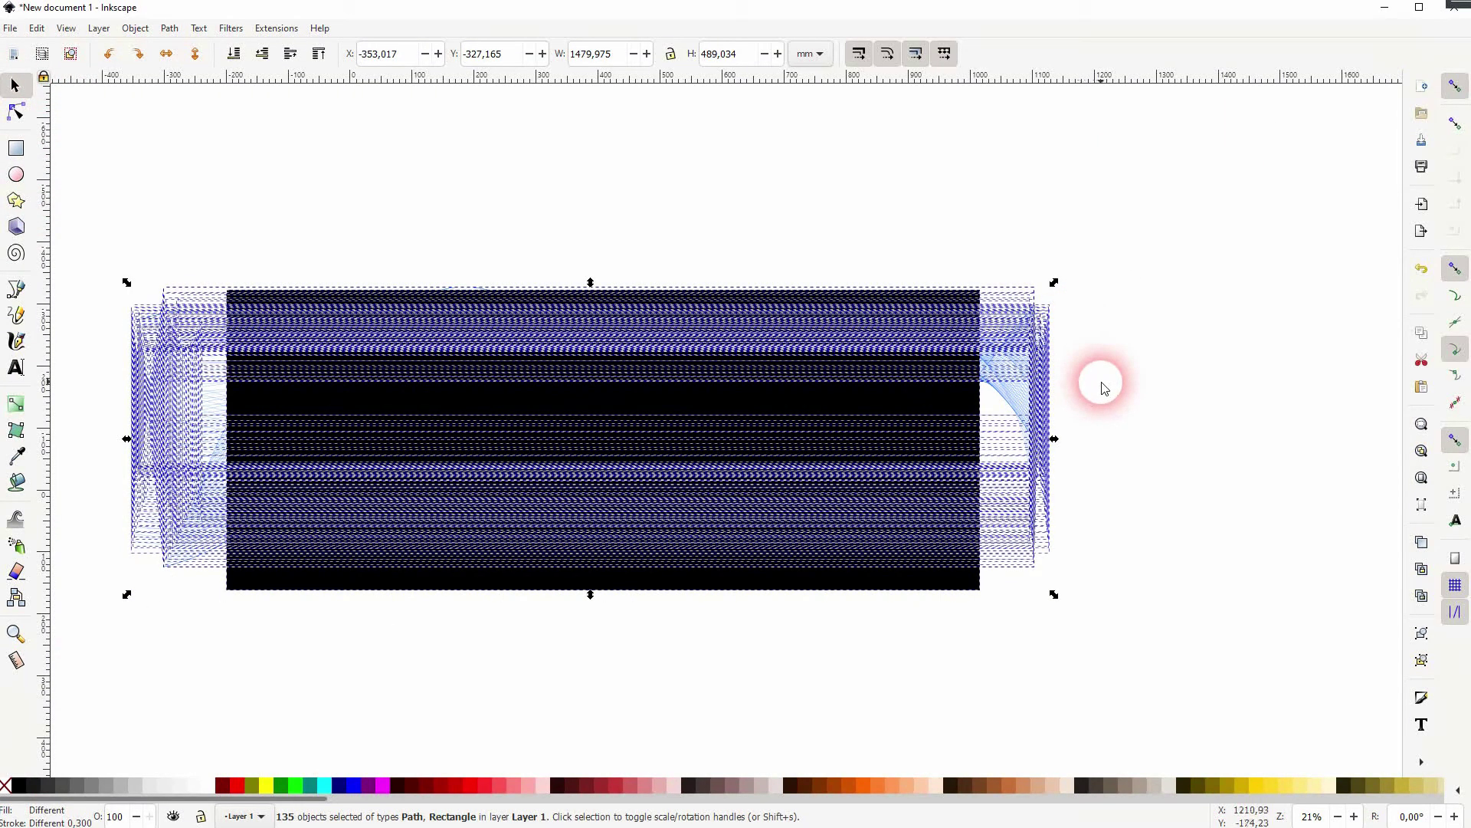
{"action": "left_click", "coordinate": [971, 588], "text": "shift"}
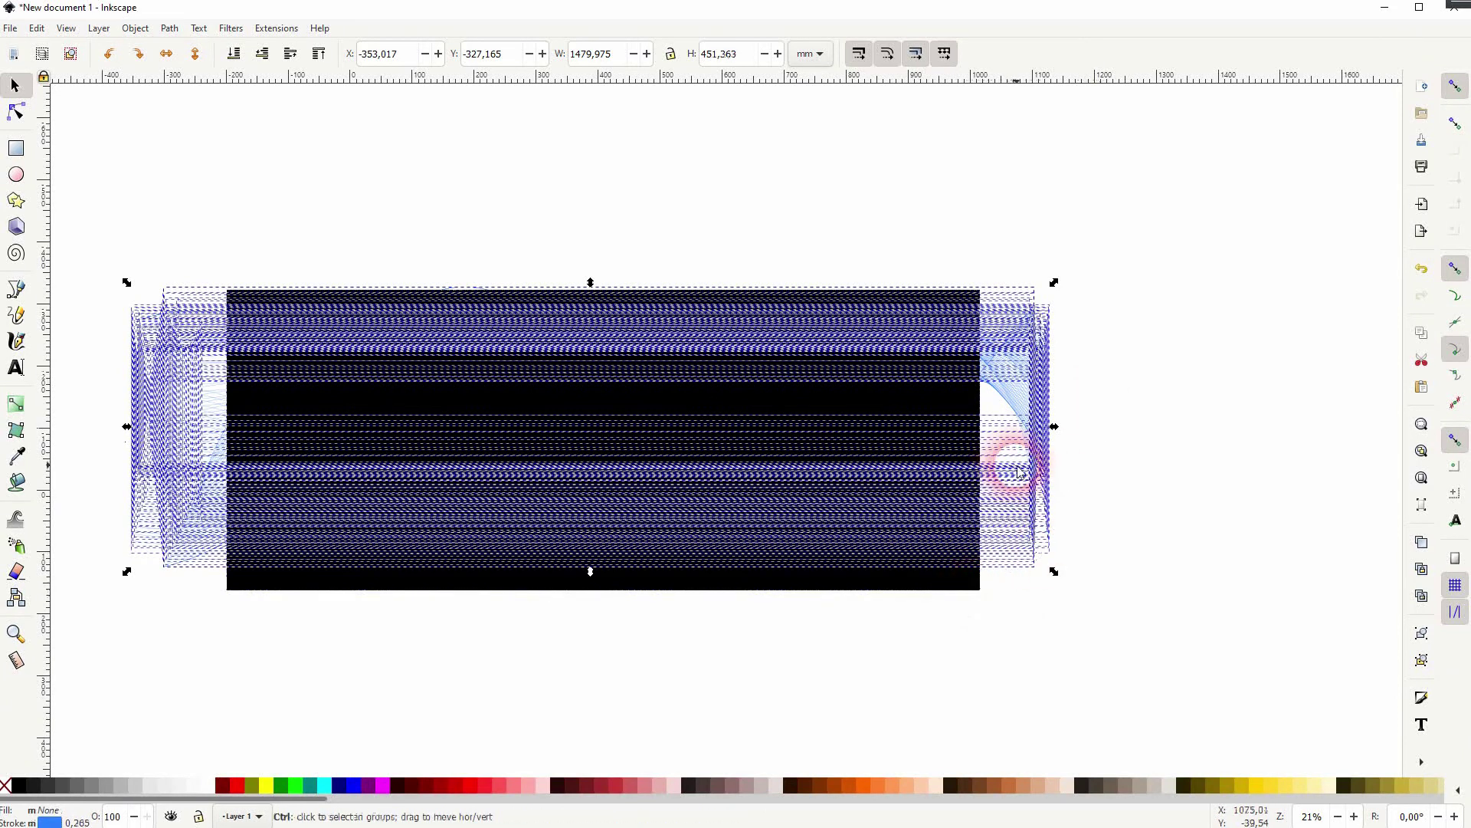
{"action": "key", "text": "ctrl+g"}
- Clip the wave group with the rectangle via Set Clip
{"action": "left_click_drag", "start_coordinate": [85, 622], "coordinate": [1230, 92]}
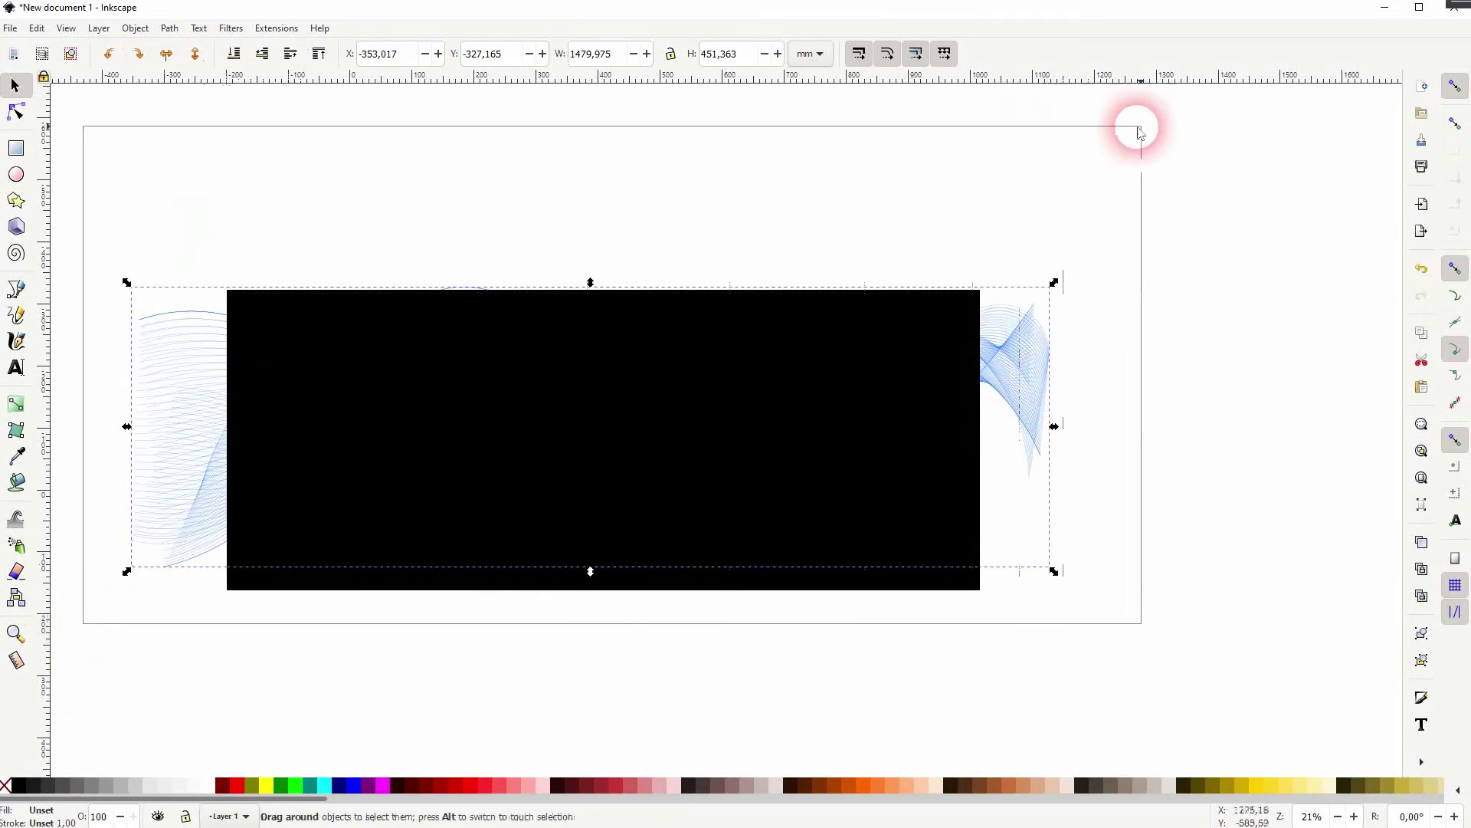
{"action": "right_click", "coordinate": [522, 365]}
{"action": "left_click", "coordinate": [621, 689]}
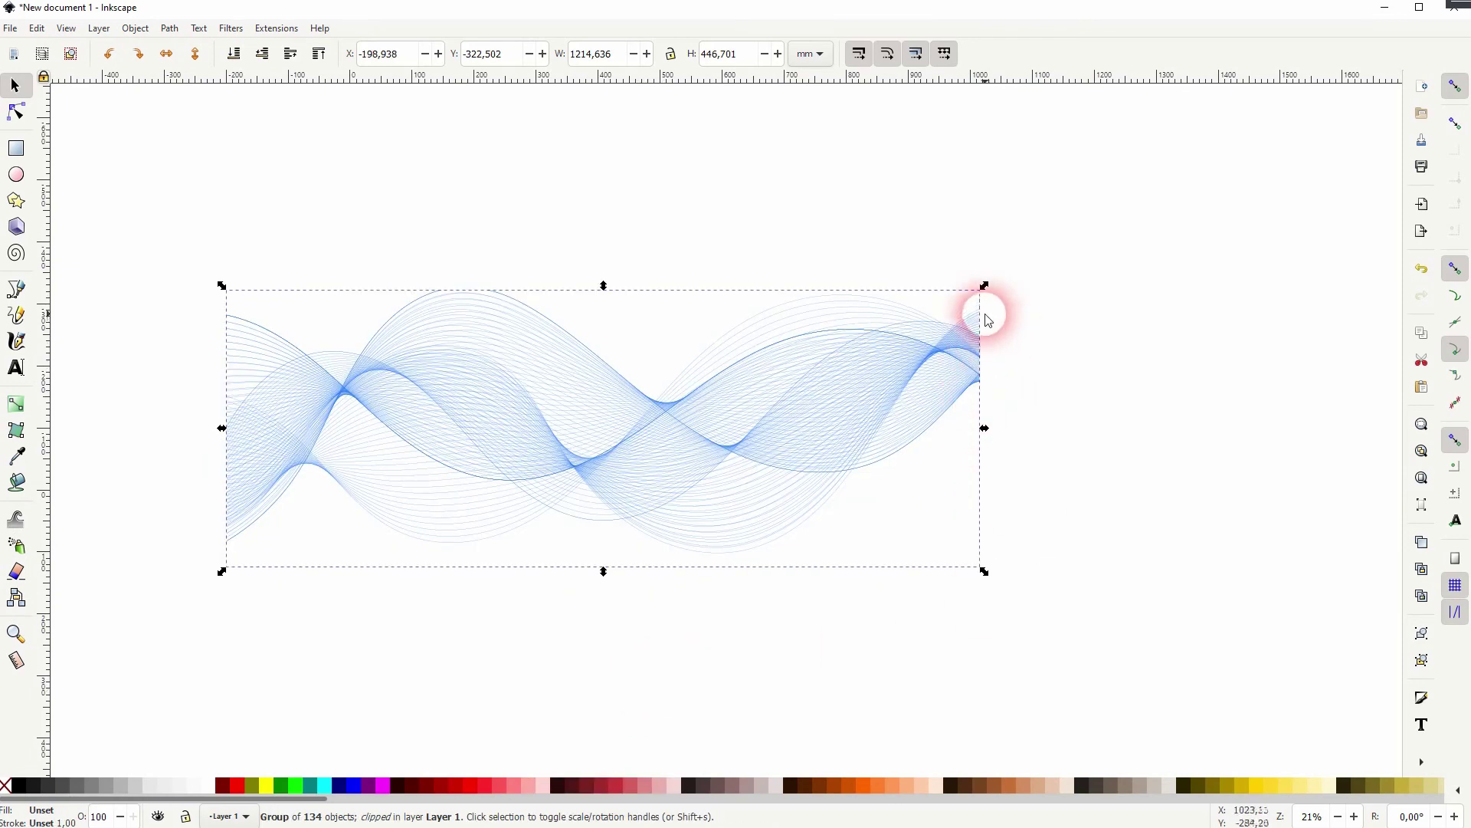
{"action": "left_click", "coordinate": [1072, 427]}
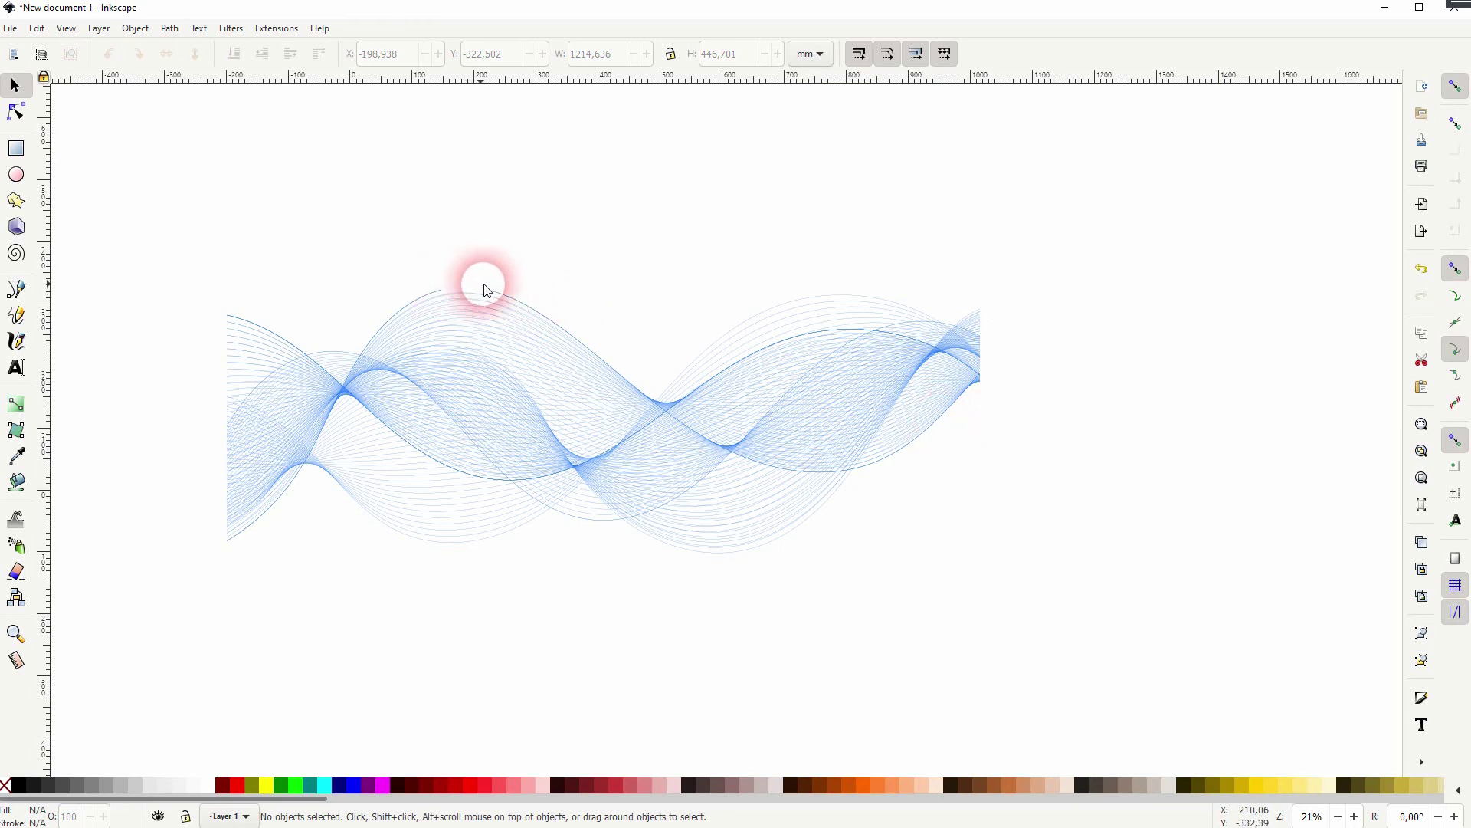
- Undo the clip and stretch the rectangle's top edge slightly upward
{"action": "key", "text": "ctrl+z"}
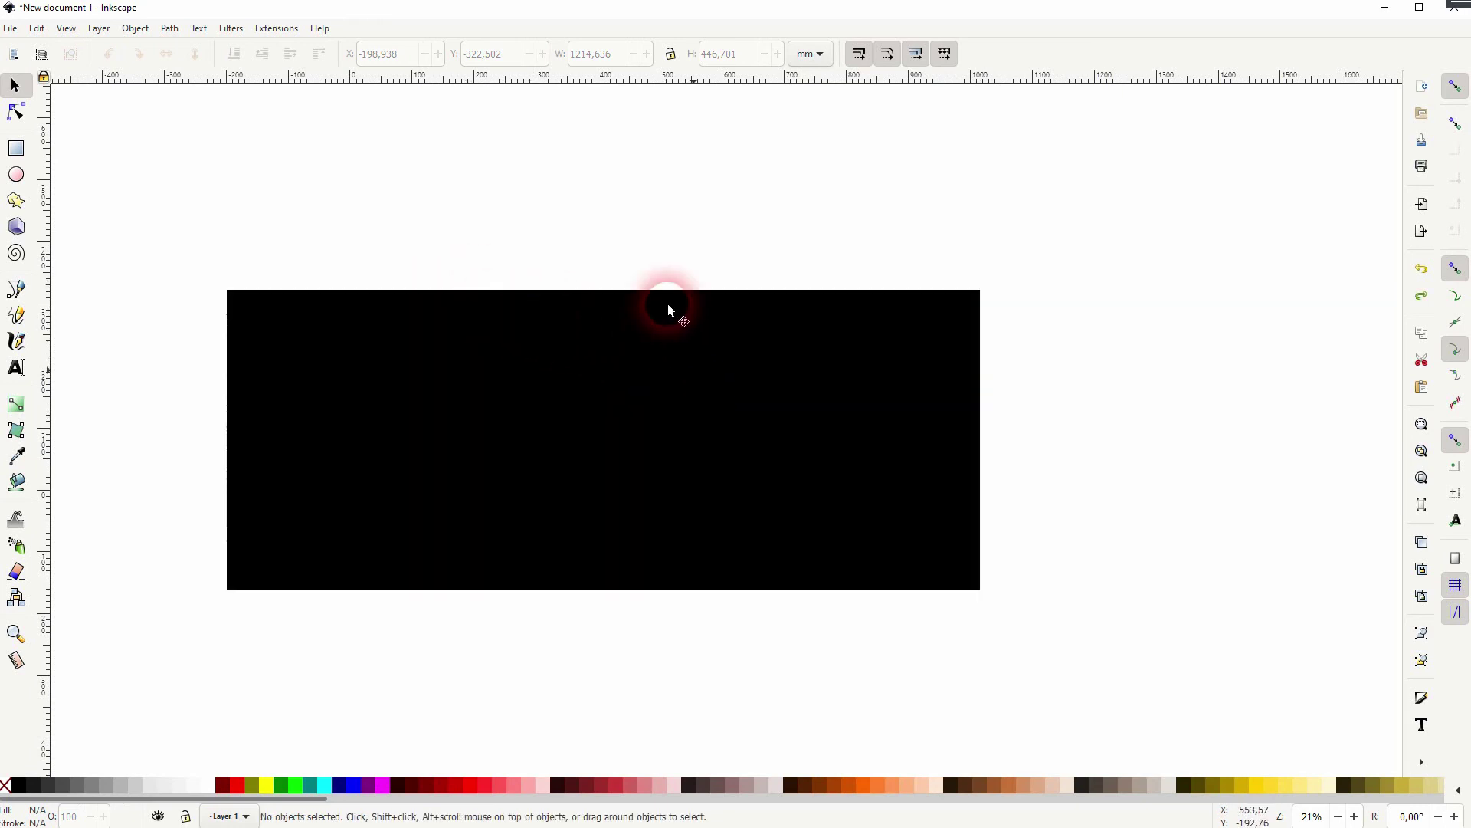
{"action": "left_click", "coordinate": [668, 309]}
{"action": "left_click", "coordinate": [604, 274]}
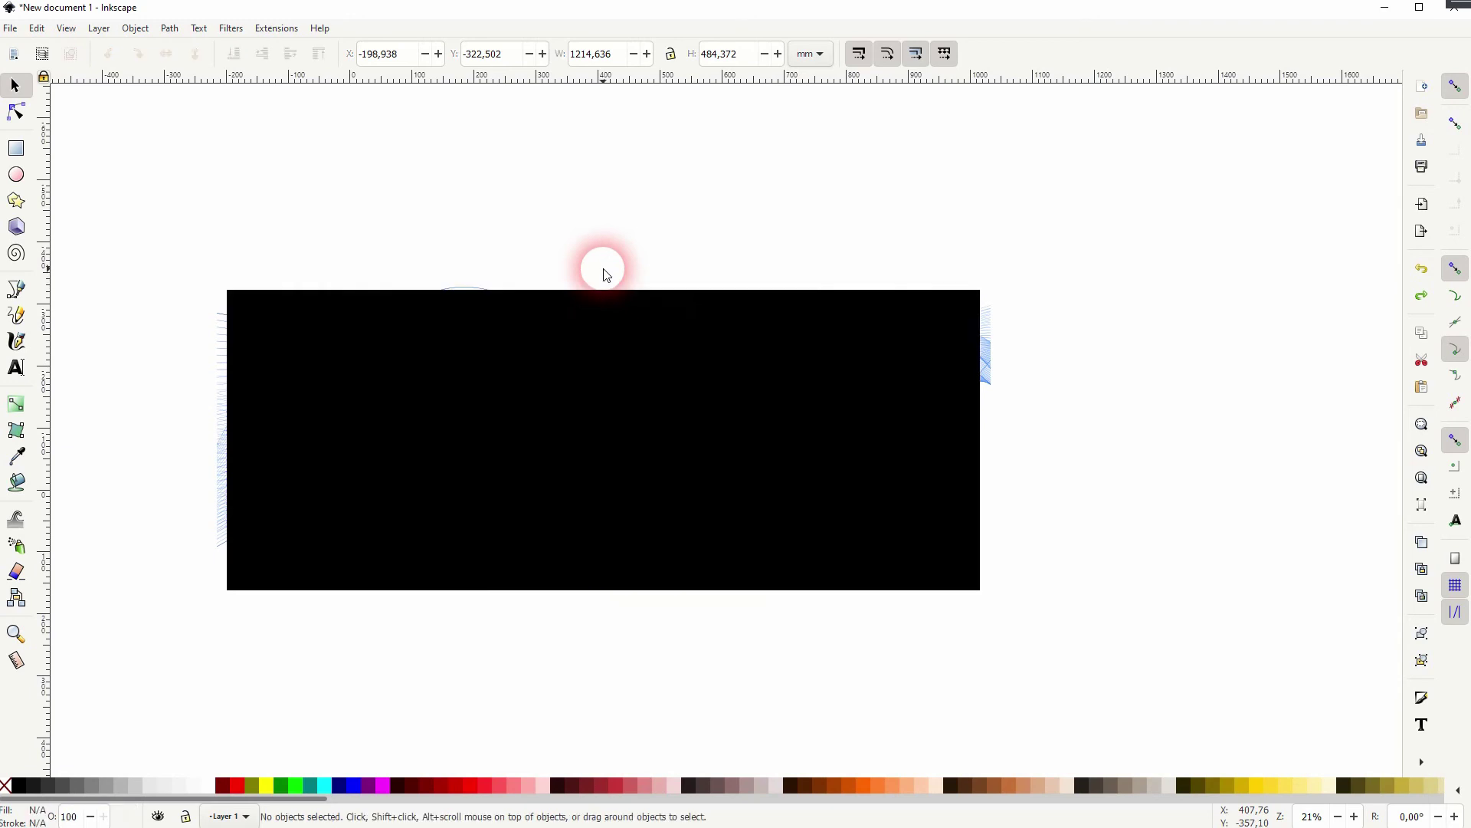
{"action": "left_click", "coordinate": [606, 289]}
{"action": "left_click_drag", "start_coordinate": [603, 286], "coordinate": [610, 276]}
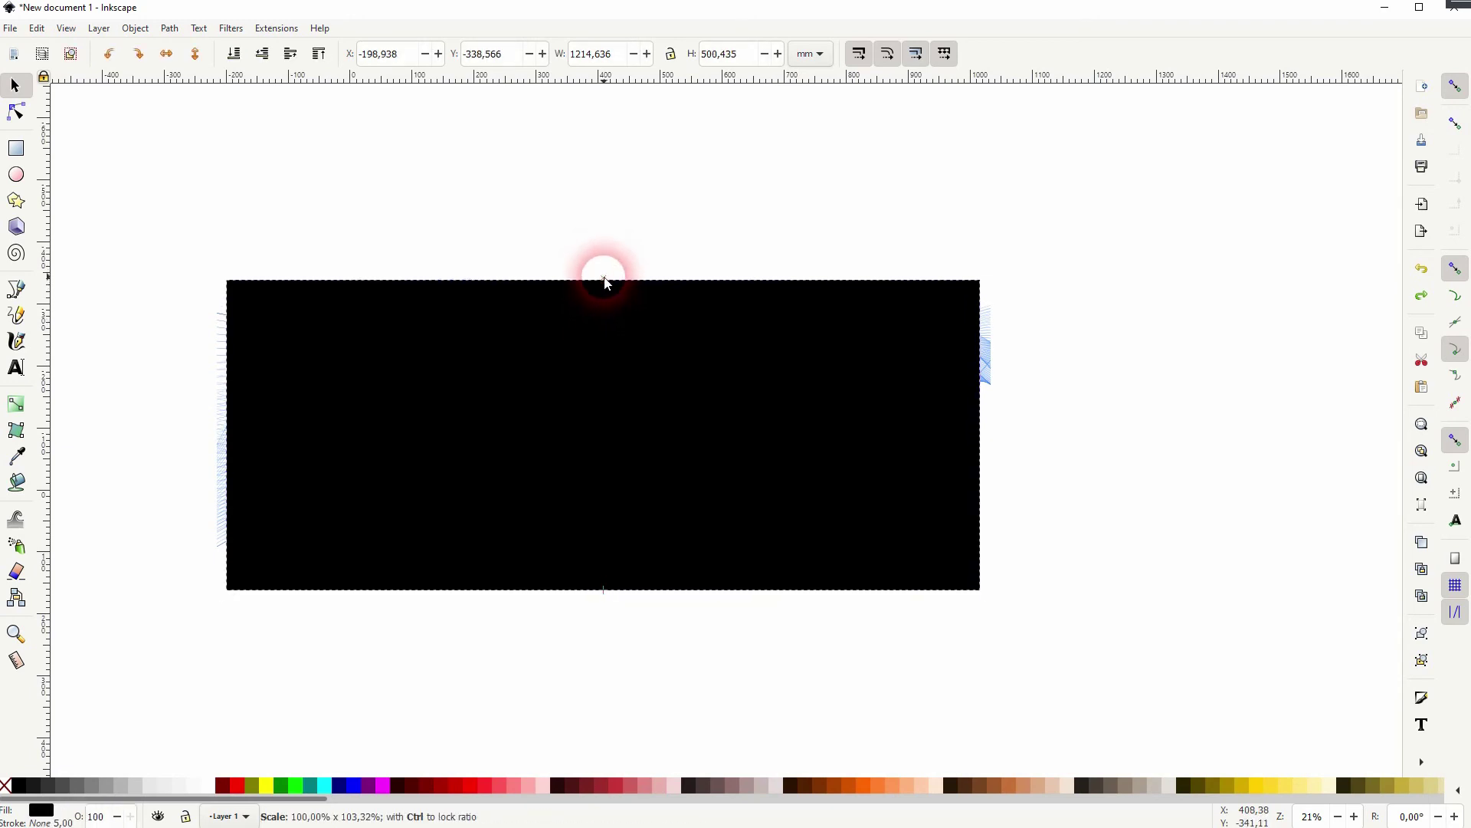
- Clip the wave group with the taller rectangle and deselect
{"action": "left_click_drag", "start_coordinate": [131, 629], "coordinate": [1082, 201]}
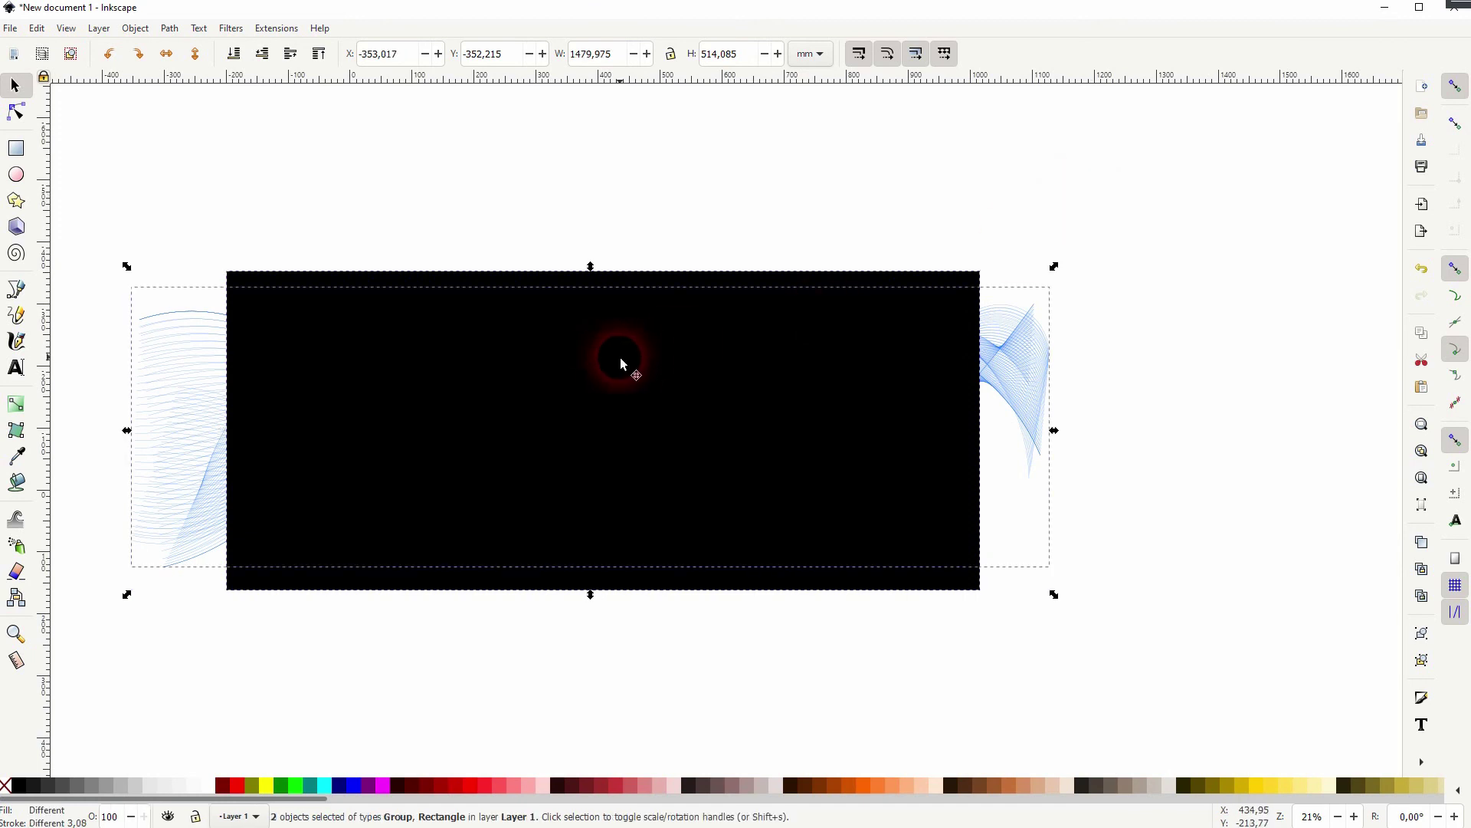
{"action": "right_click", "coordinate": [604, 355]}
{"action": "left_click", "coordinate": [691, 666]}
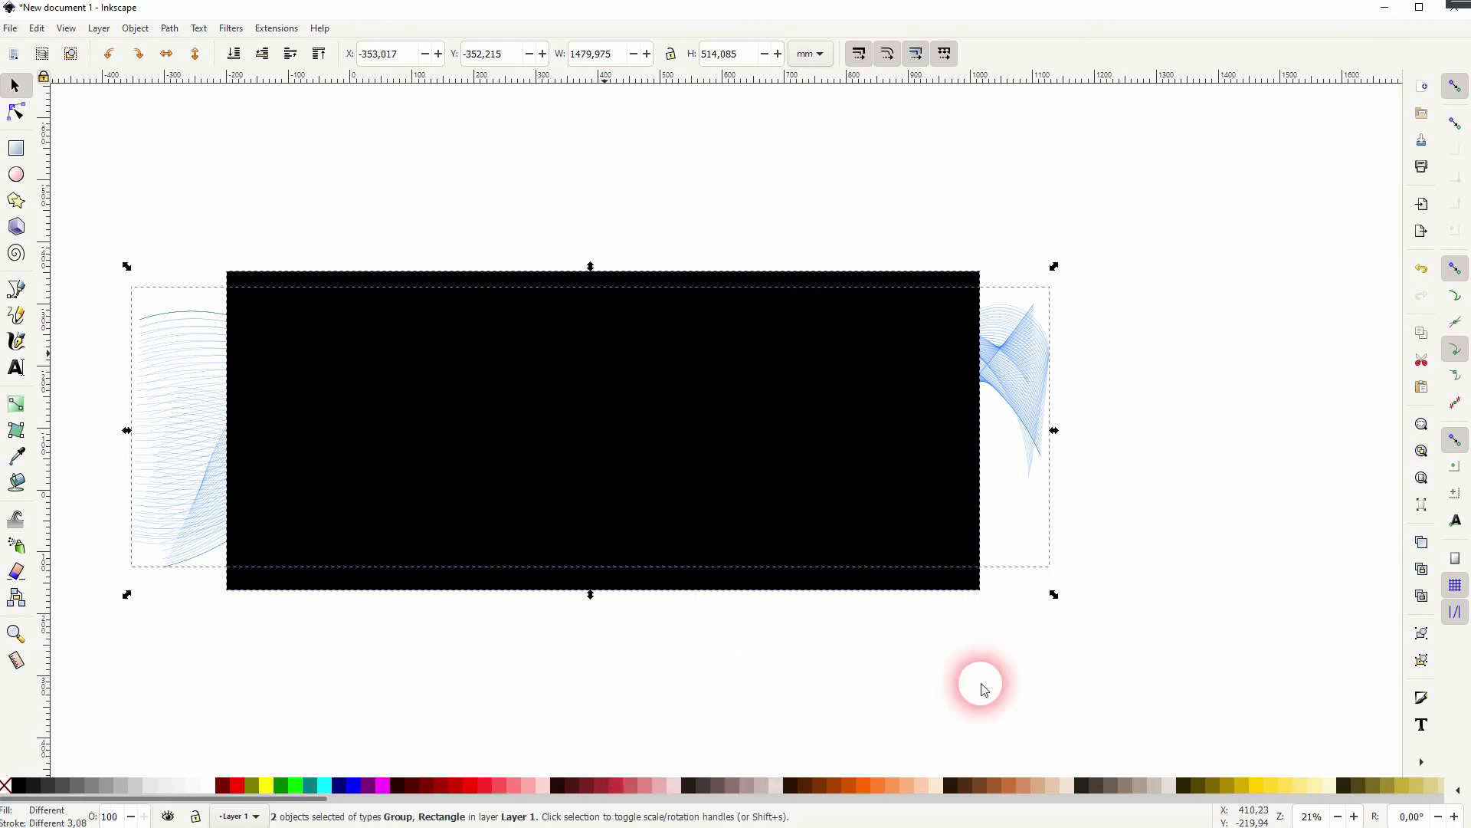
{"action": "left_click", "coordinate": [1155, 640]}
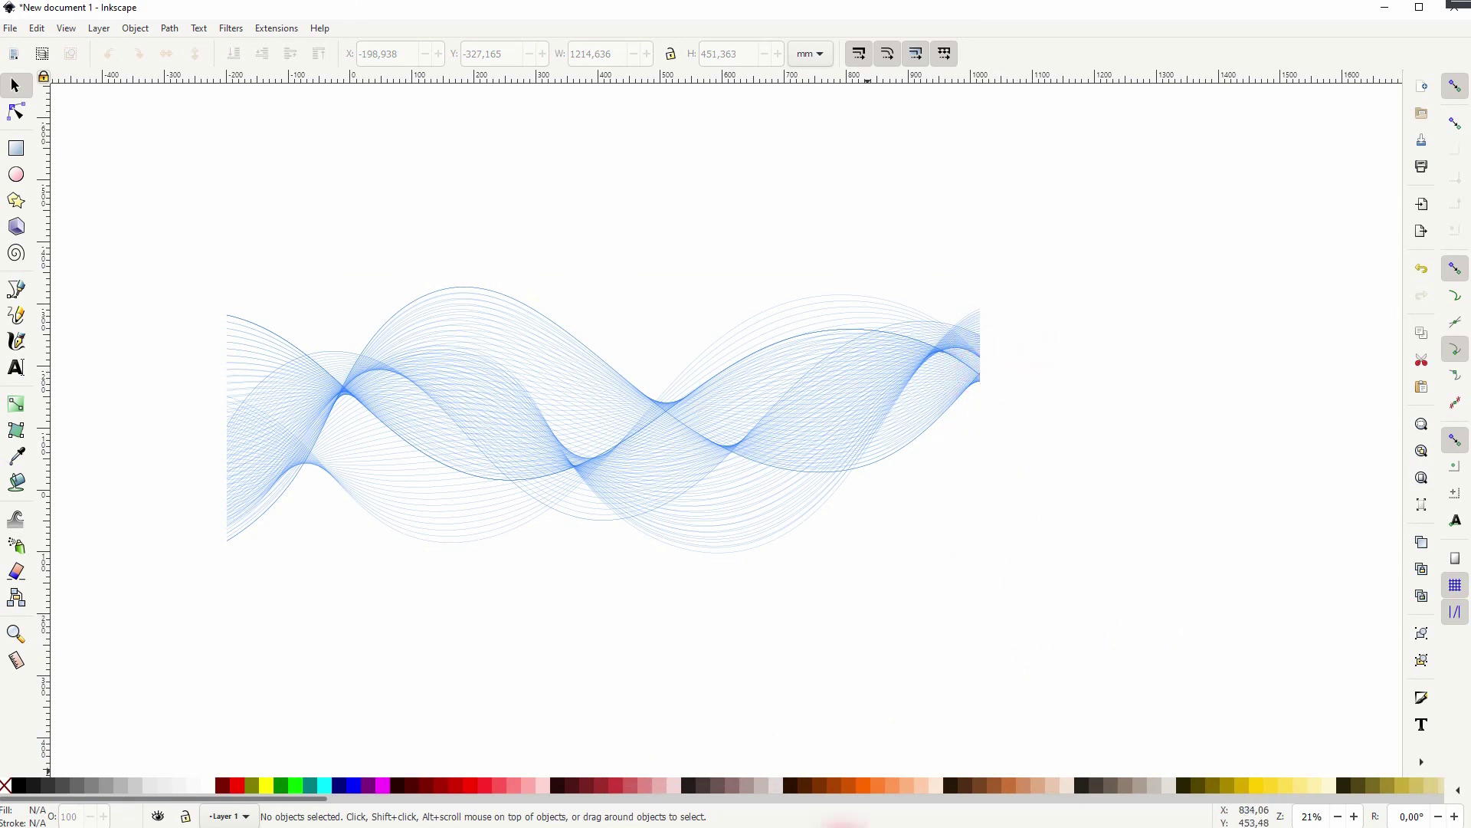
{"action": "left_click", "coordinate": [415, 787]}
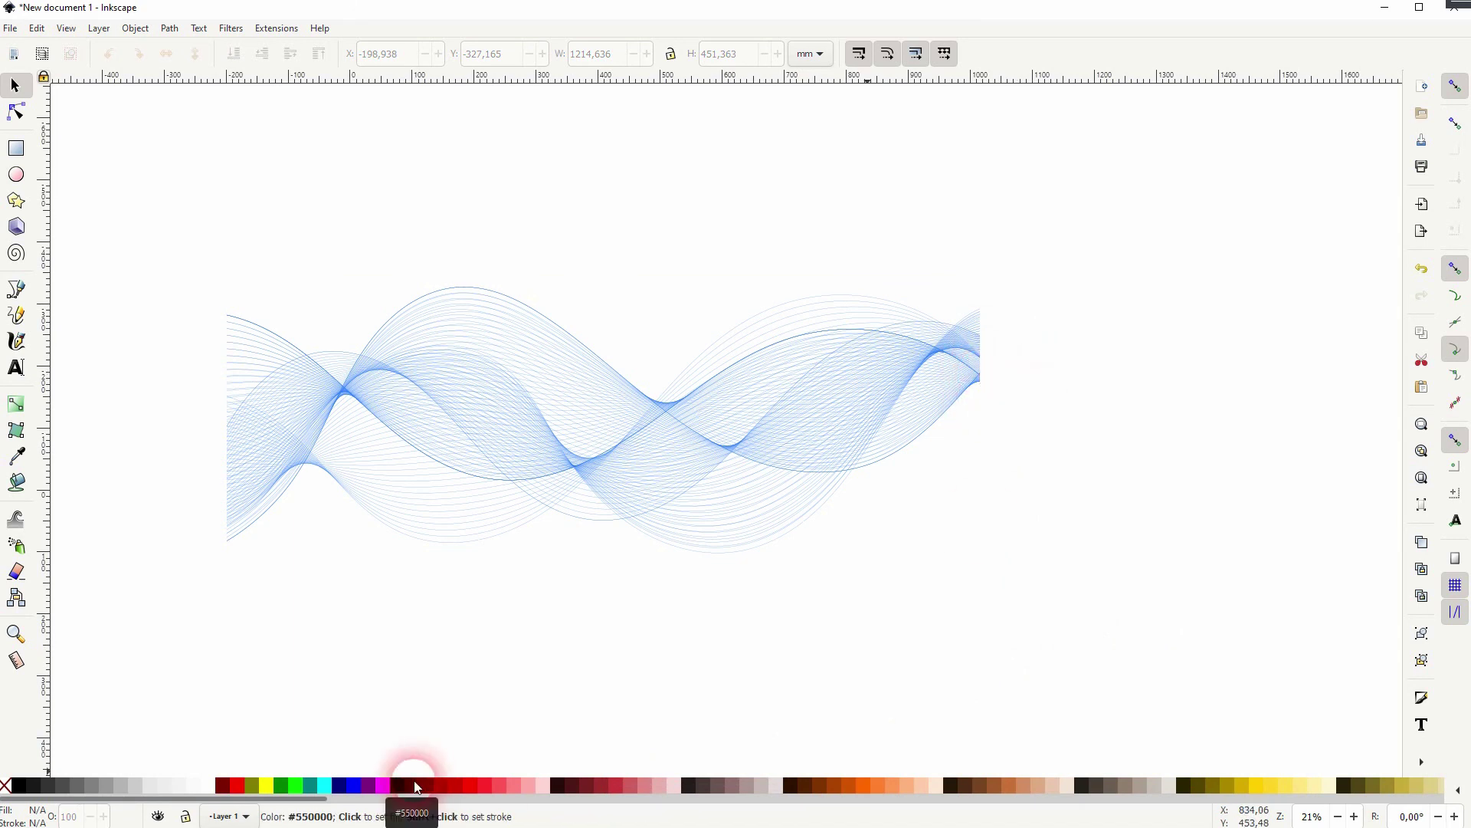